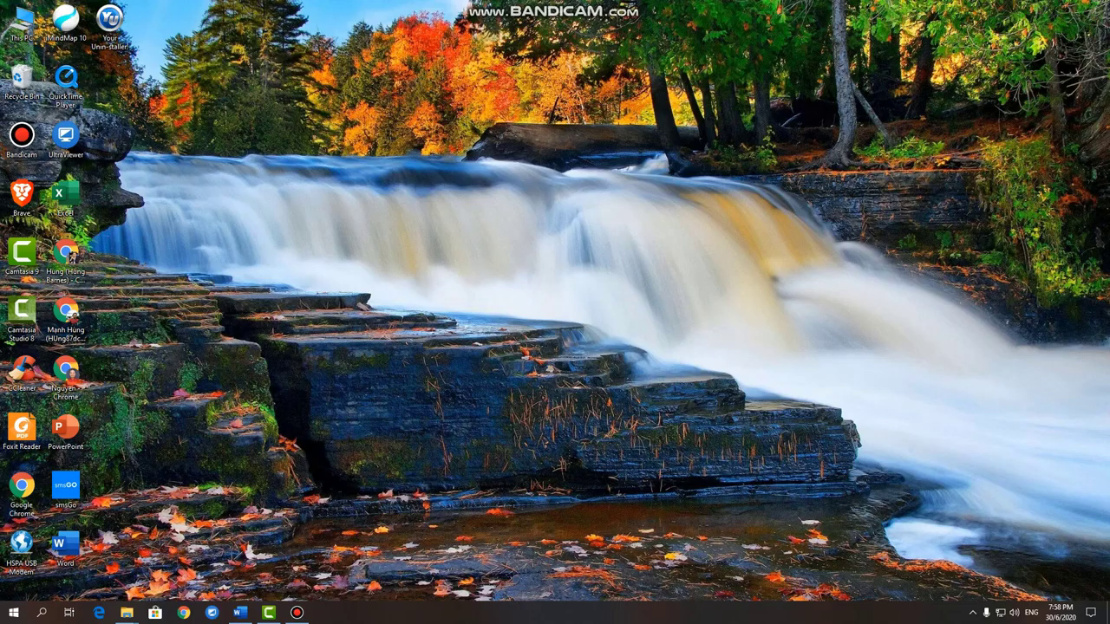
# - Switch to the Camtasia project and return the playhead to the start of the timeline
pyautogui.click(269, 613)
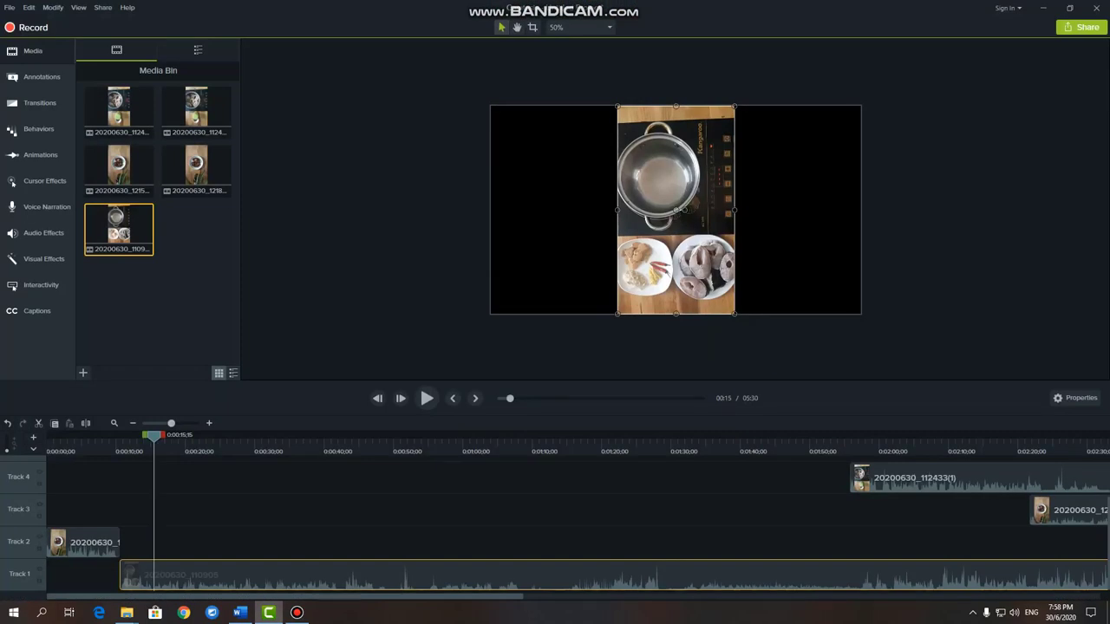
pyautogui.moveTo(154, 436); pyautogui.dragTo(47, 437)
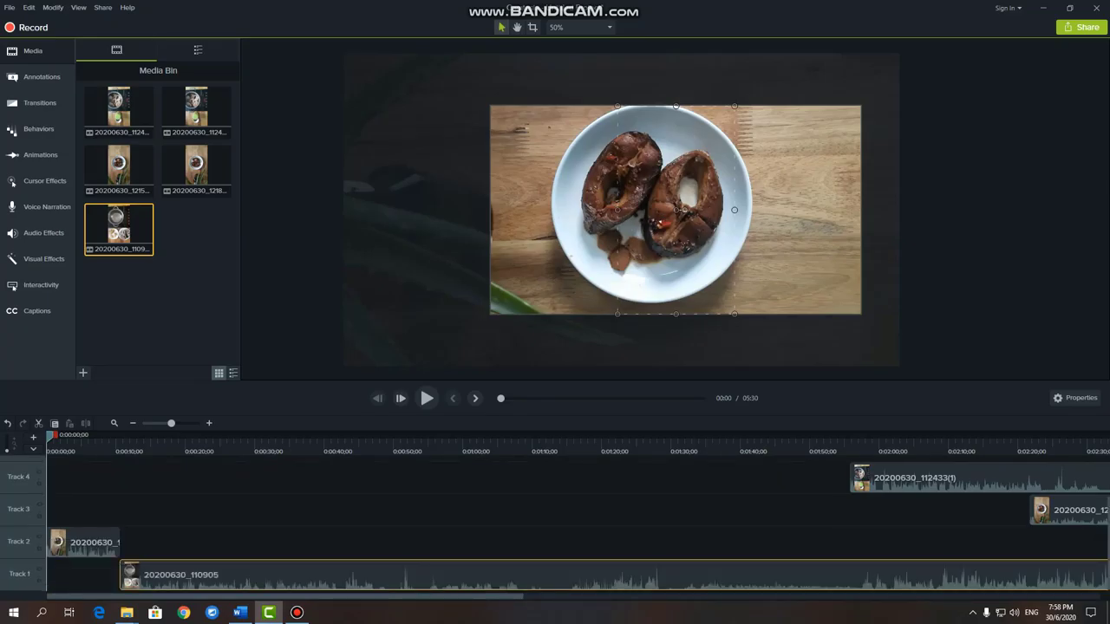
# - Move clips 20200630_112433(1) and 20200630_121832 together down to Tracks 2 and 1, starting at about the six-minute mark
pyautogui.moveTo(284, 597); pyautogui.dragTo(500, 596)
pyautogui.moveTo(712, 533); pyautogui.dragTo(576, 476)
pyautogui.moveTo(564, 518); pyautogui.dragTo(1009, 520)
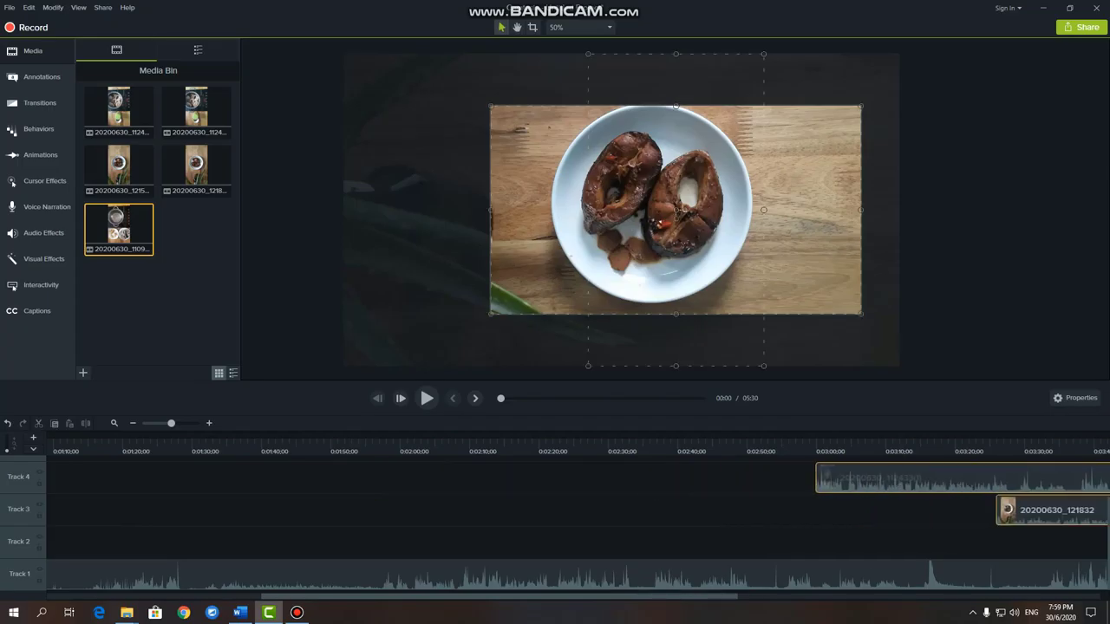
pyautogui.hscroll(10, 577, 512)
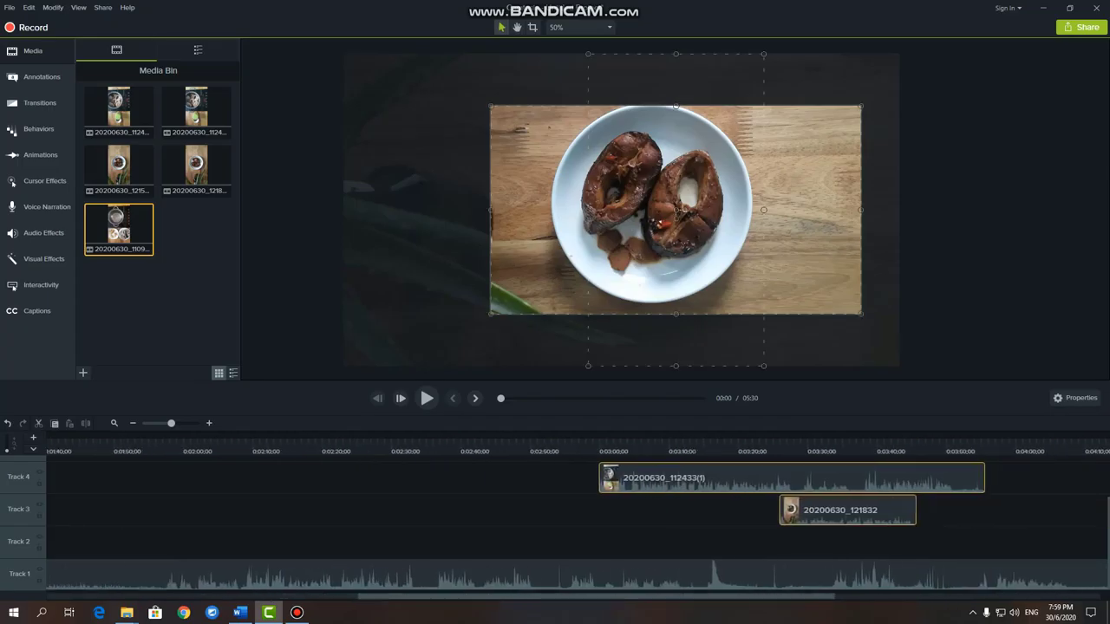
pyautogui.hscroll(-8, 577, 512)
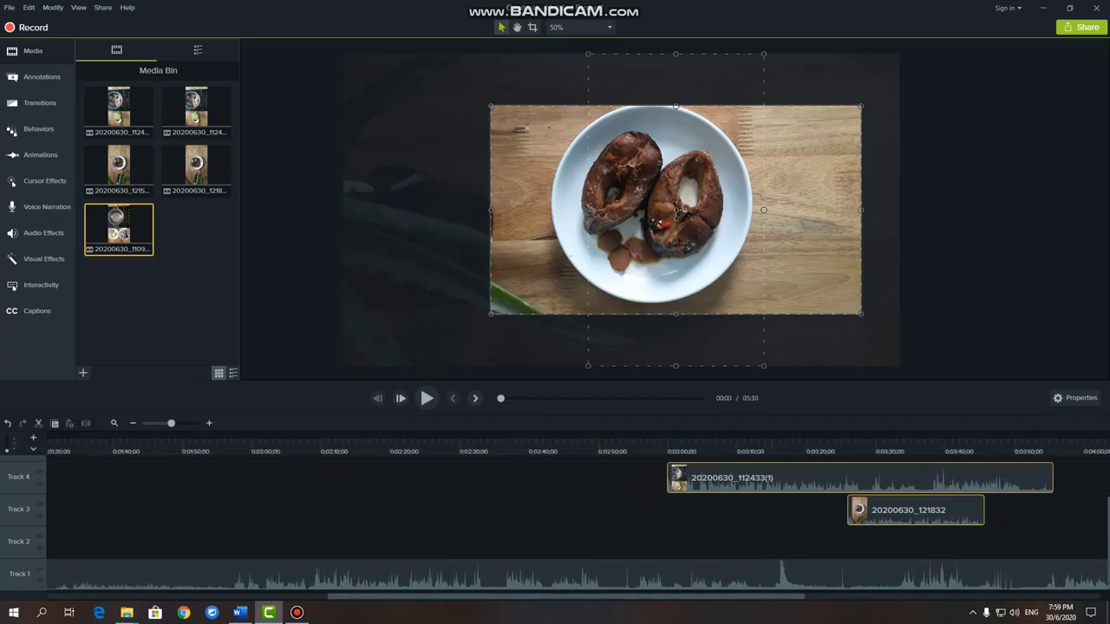
pyautogui.scroll(-4, 578, 512)
pyautogui.moveTo(429, 478); pyautogui.dragTo(755, 574)
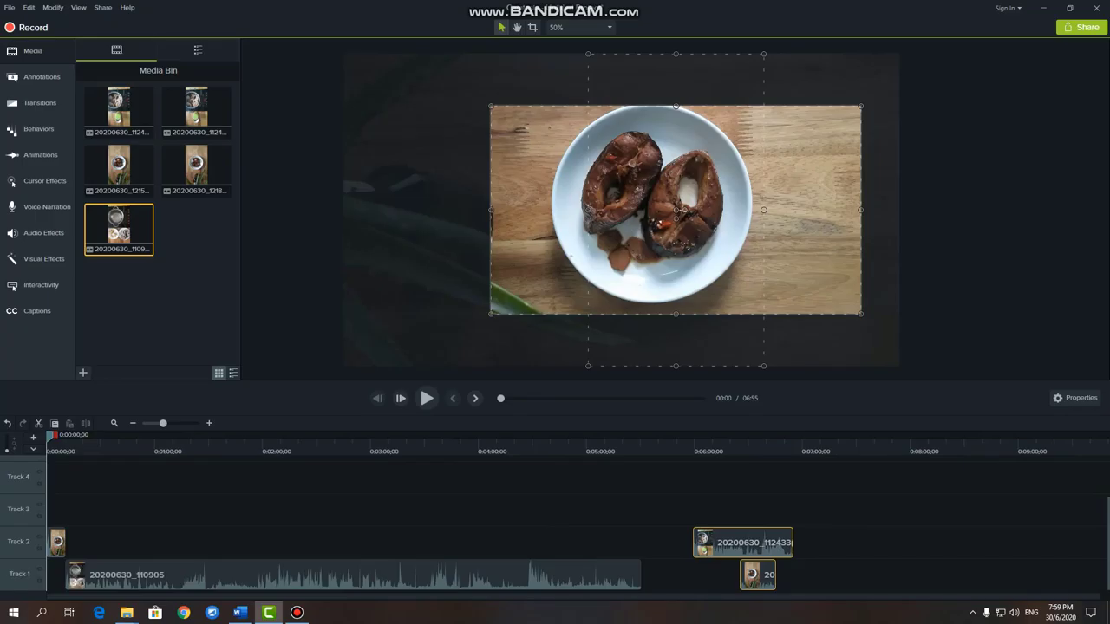
pyautogui.click(756, 503)
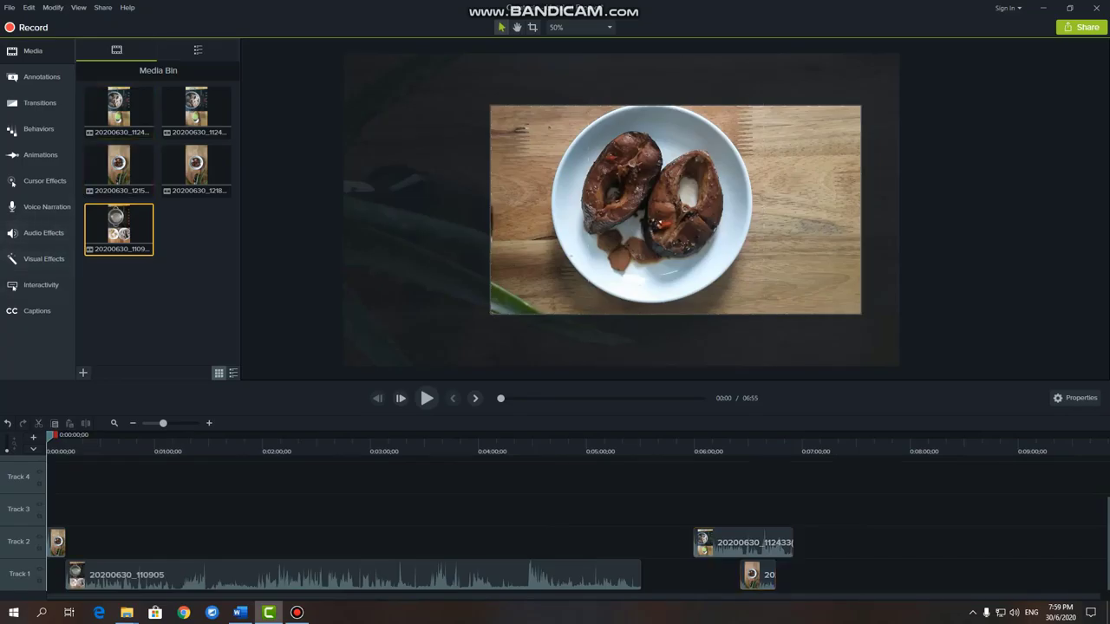
pyautogui.click(1043, 7)
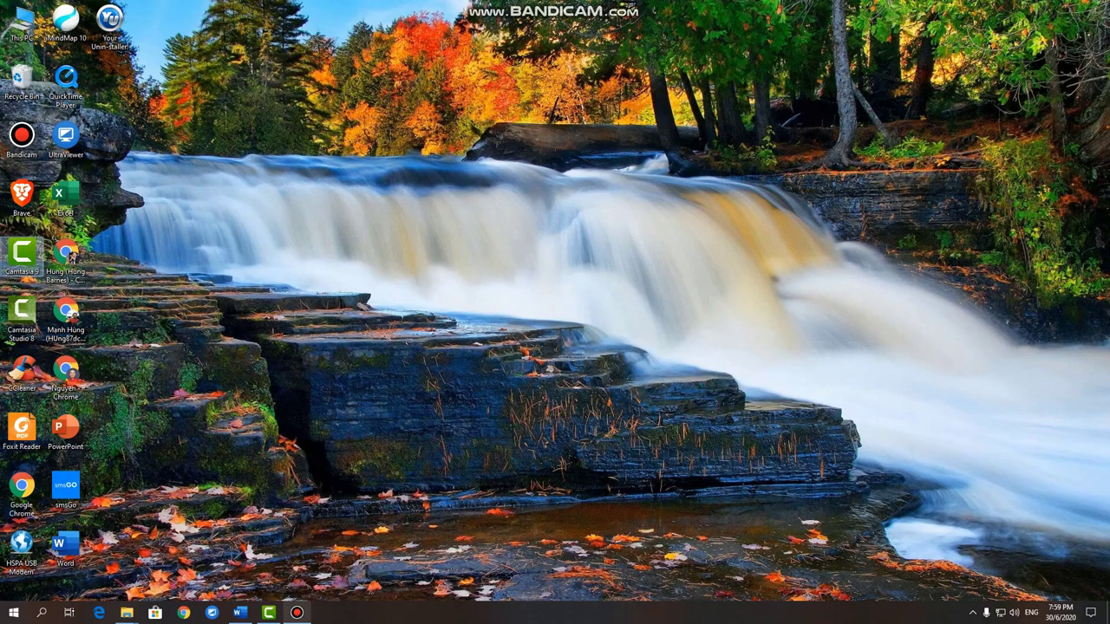
pyautogui.click(269, 612)
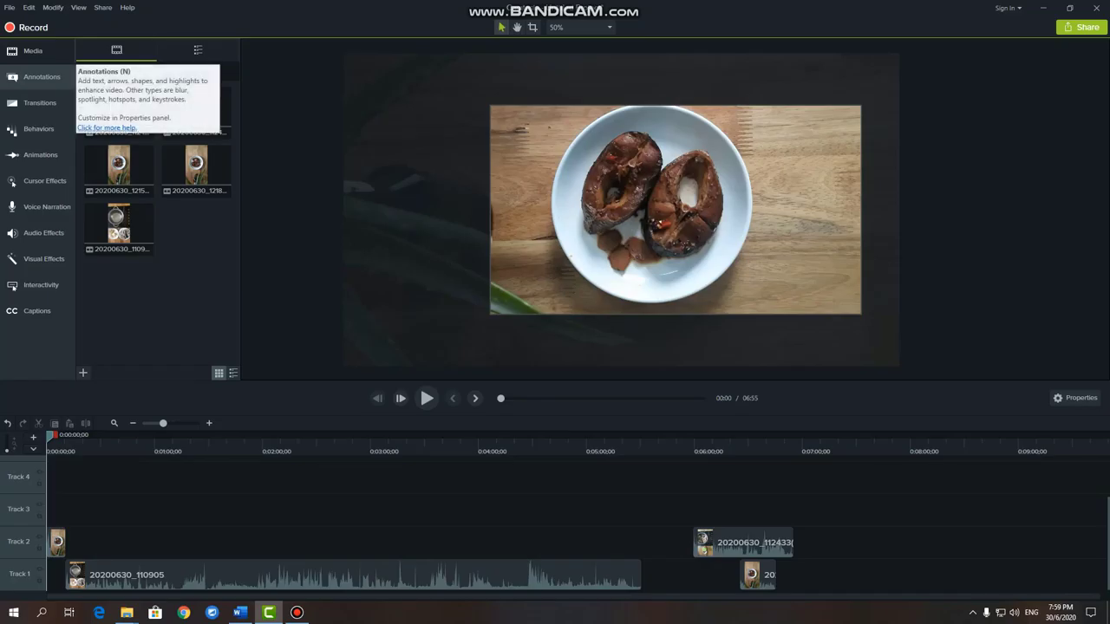
# - Look through the available annotations, including the callouts, arrows and lines, and keystroke callouts
pyautogui.click(41, 77)
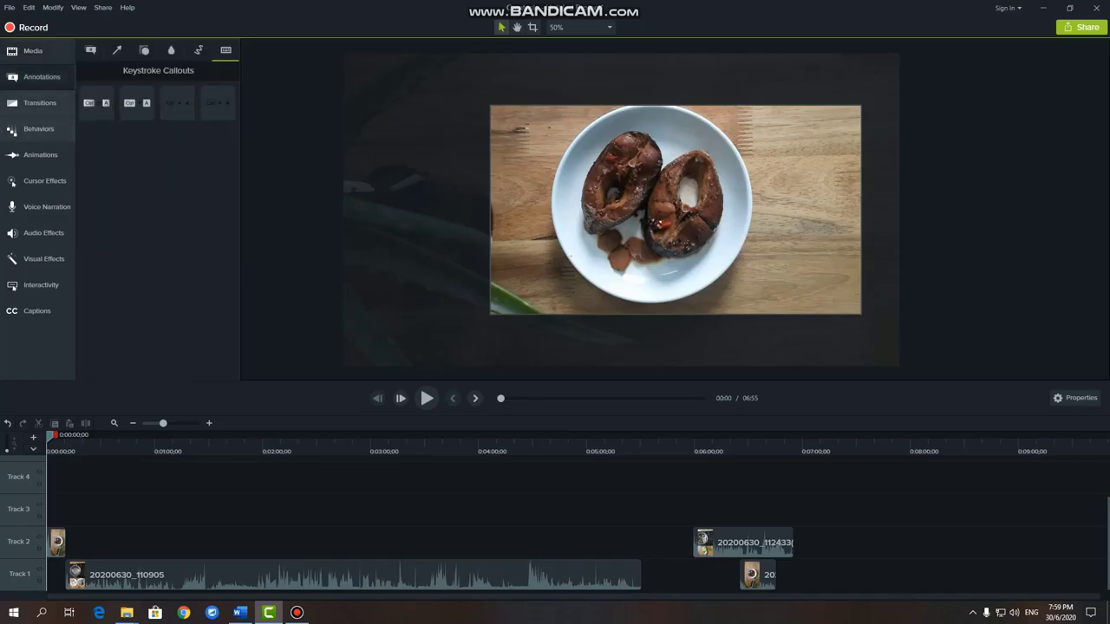
pyautogui.click(40, 104)
pyautogui.click(42, 77)
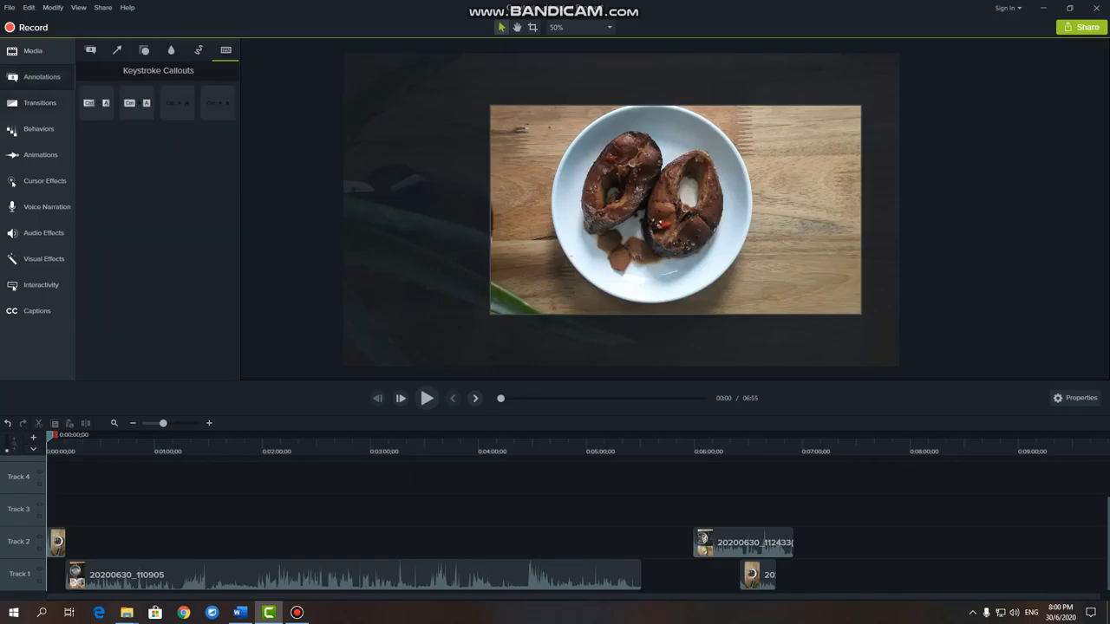
pyautogui.click(90, 50)
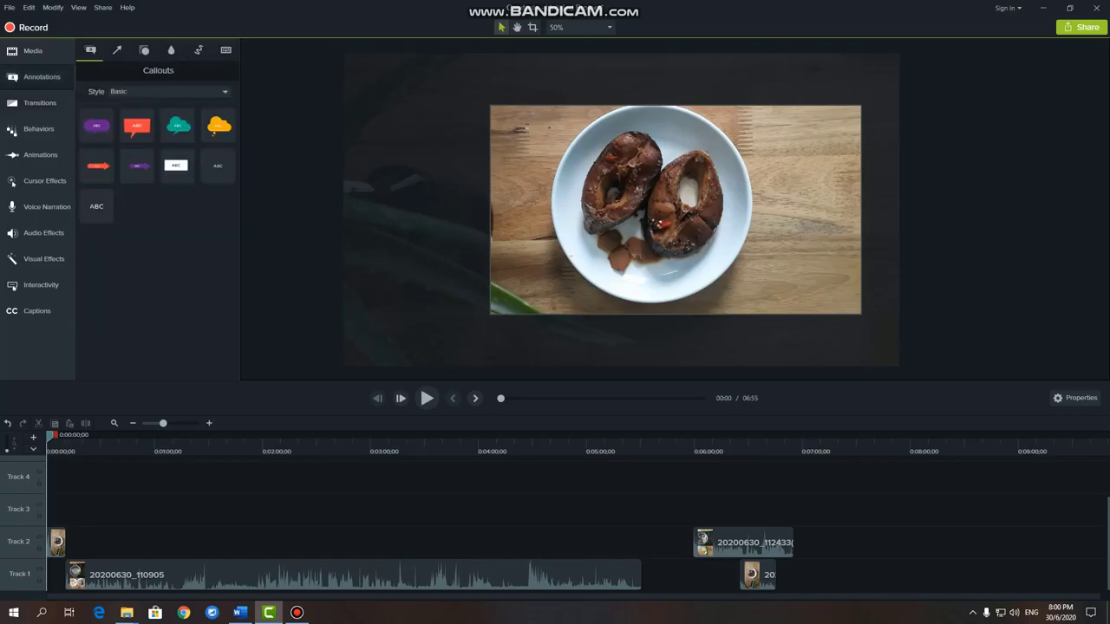
pyautogui.click(117, 50)
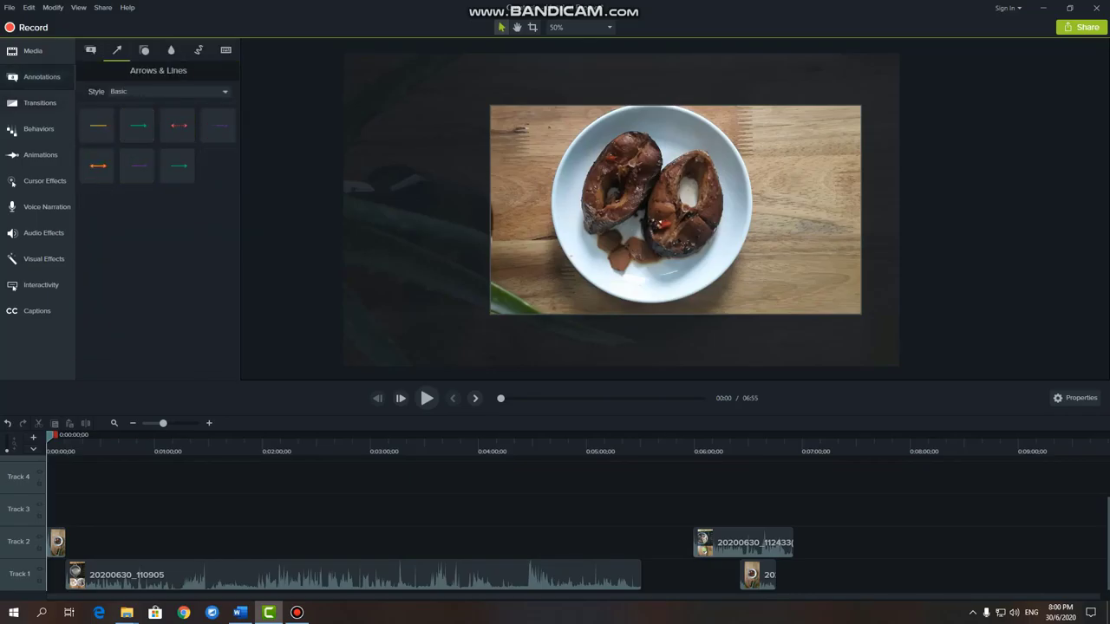
pyautogui.press('n')
pyautogui.press('n')
pyautogui.press('n')
pyautogui.press('n')
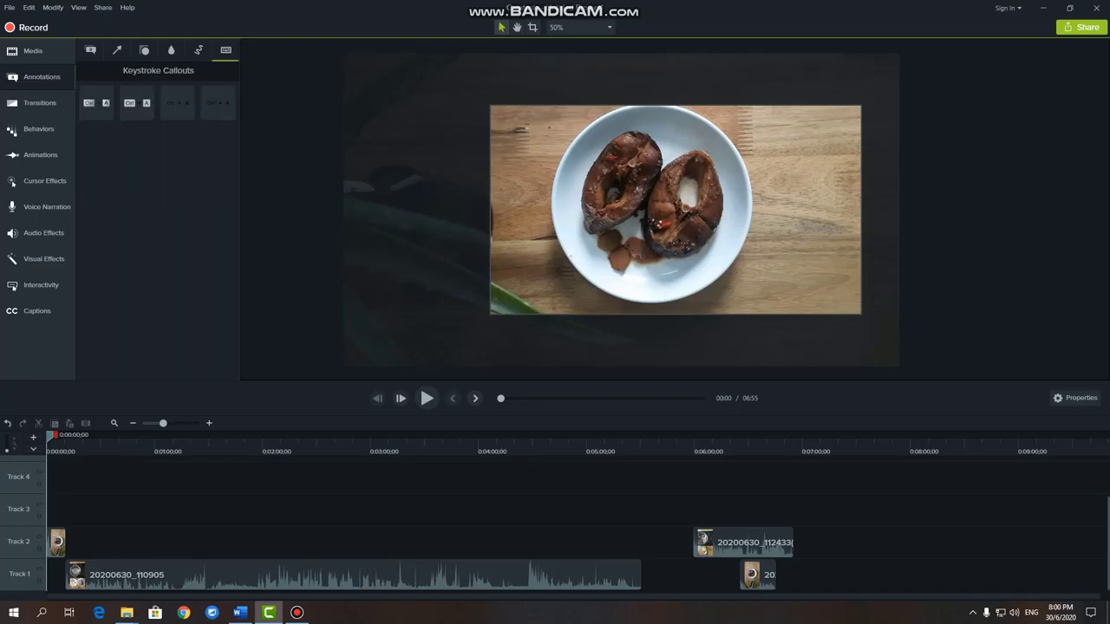
pyautogui.click(90, 51)
# - Review the available transitions, behaviors, animations, cursor effects, voice narration and audio effects
pyautogui.click(40, 103)
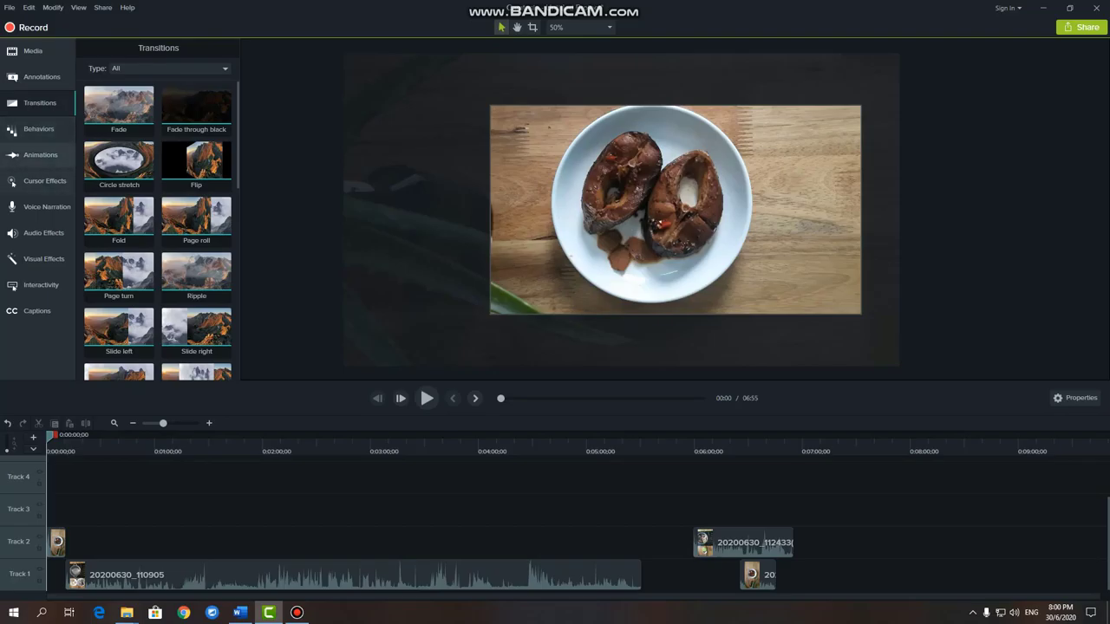
pyautogui.click(39, 128)
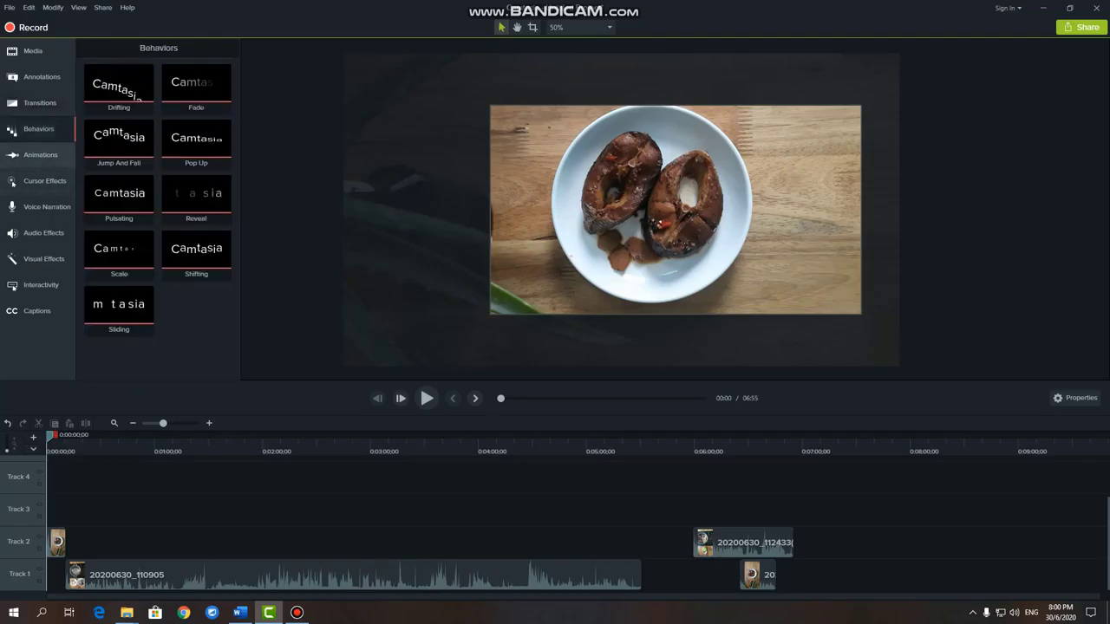
pyautogui.click(39, 154)
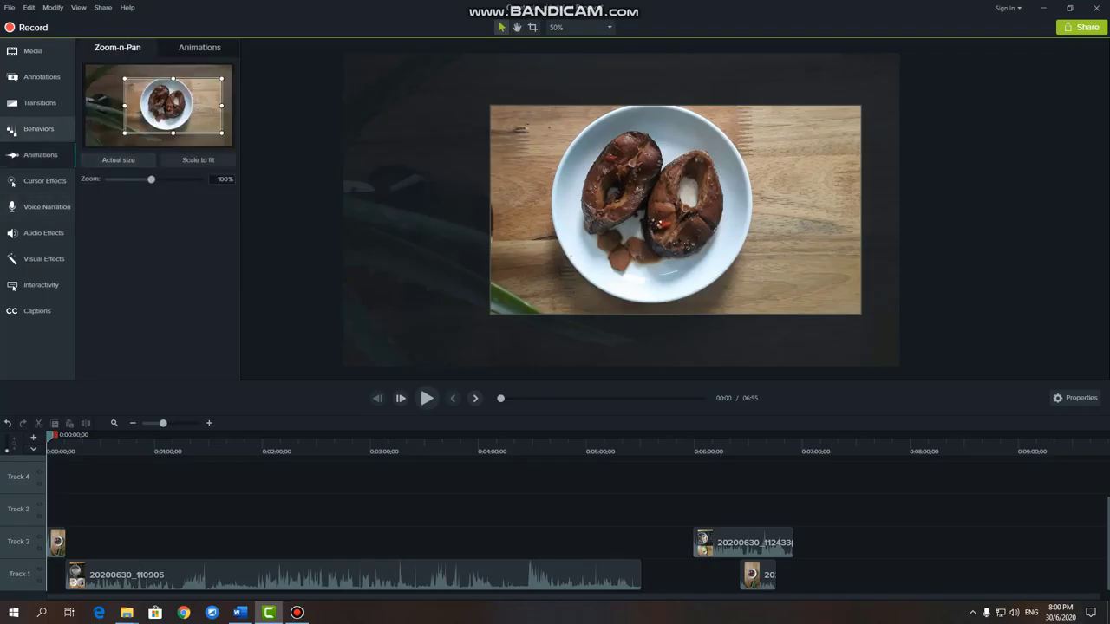
pyautogui.click(43, 181)
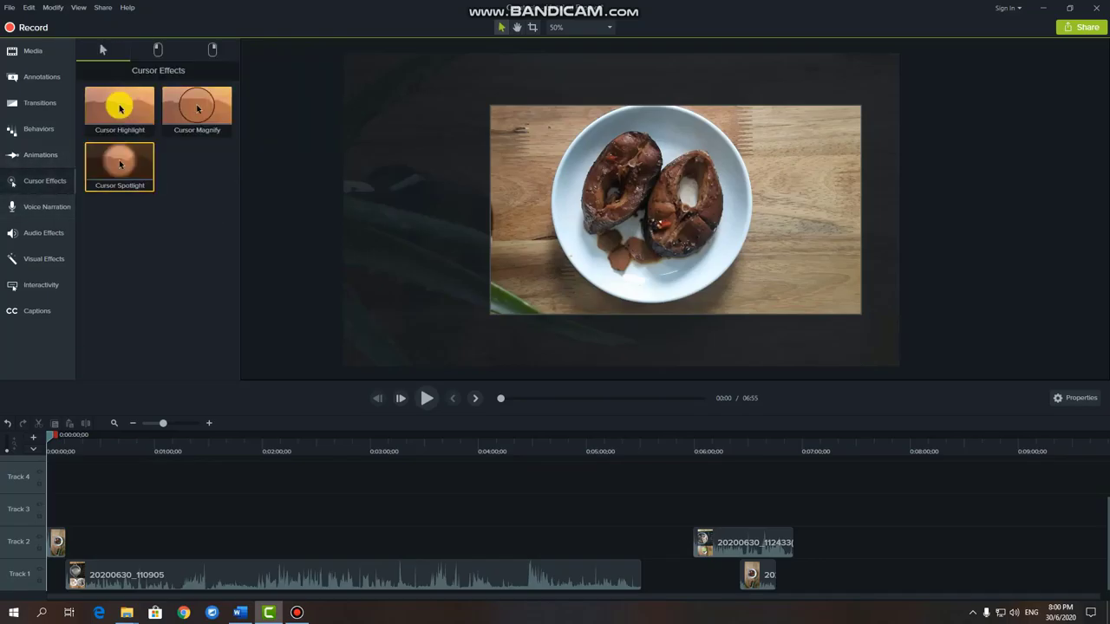
pyautogui.click(44, 207)
pyautogui.click(43, 233)
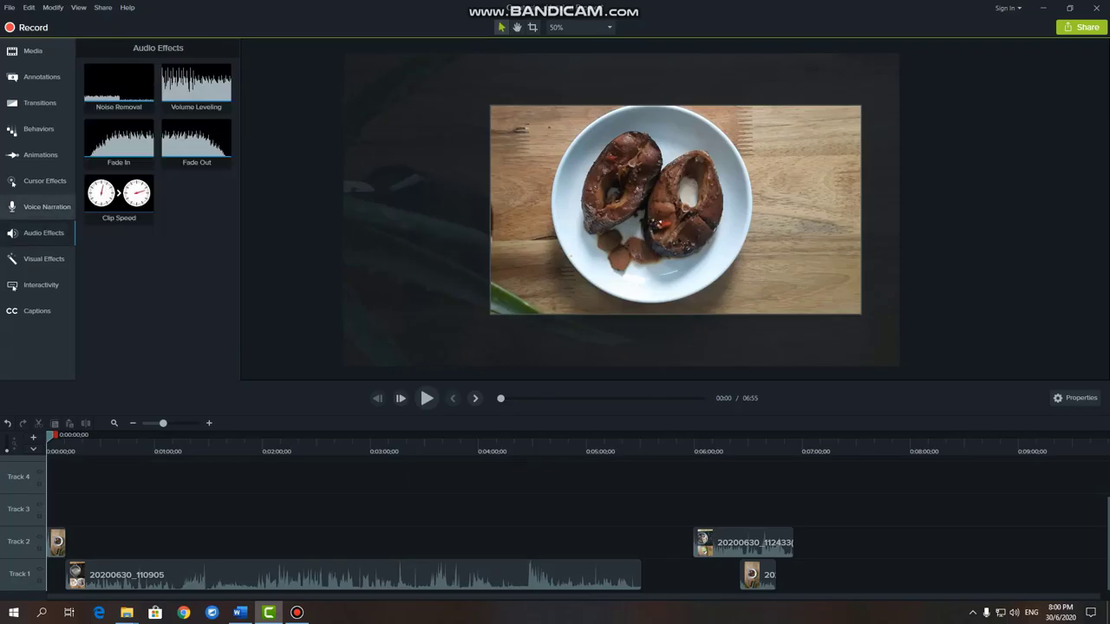
pyautogui.click(41, 77)
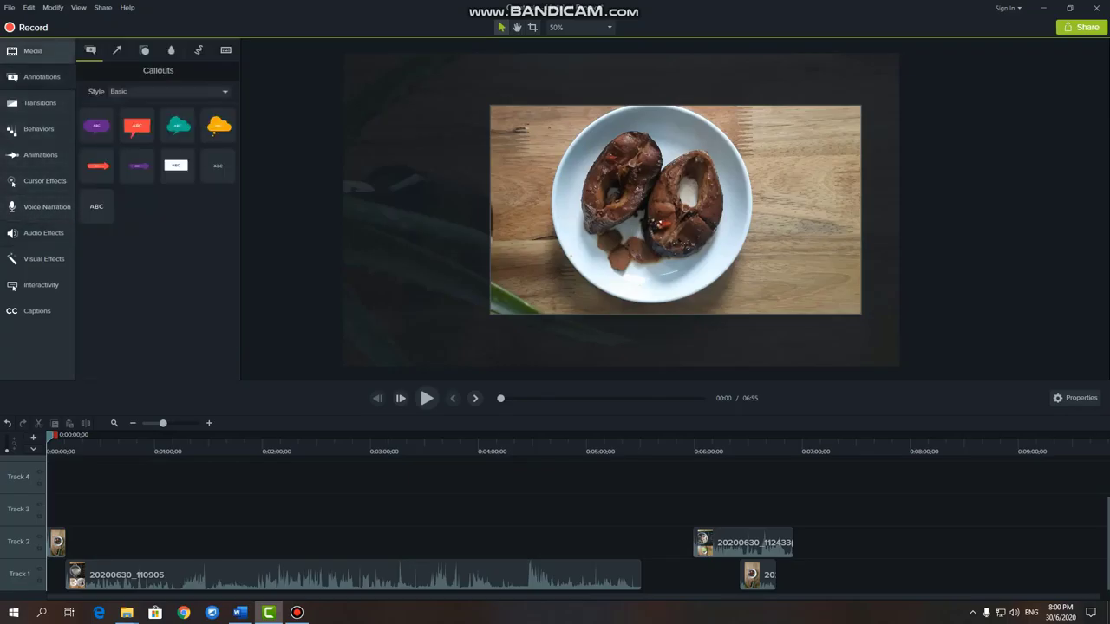
# - Import the video 20200628_102928 from the Nấu ăn folder into the media bin and delete it again
pyautogui.click(32, 50)
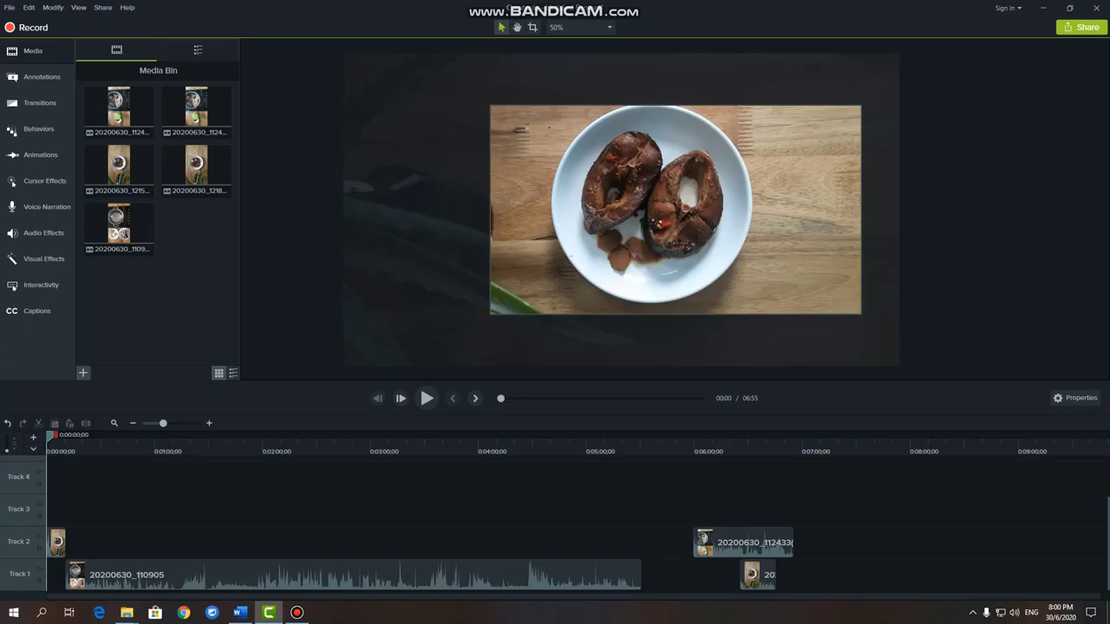
pyautogui.click(83, 373)
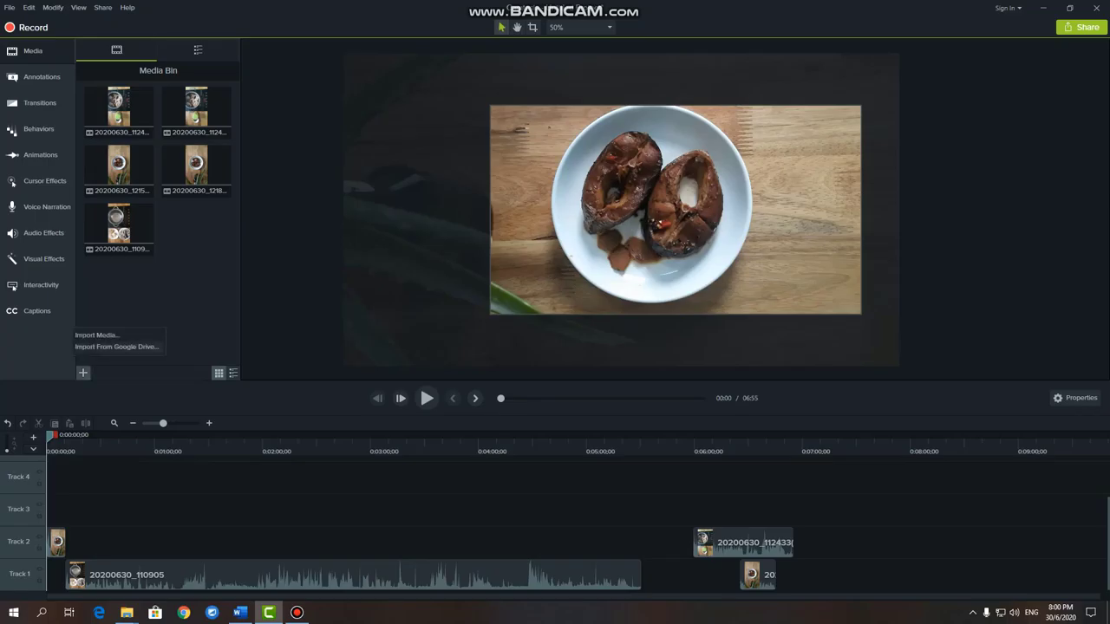
pyautogui.click(97, 335)
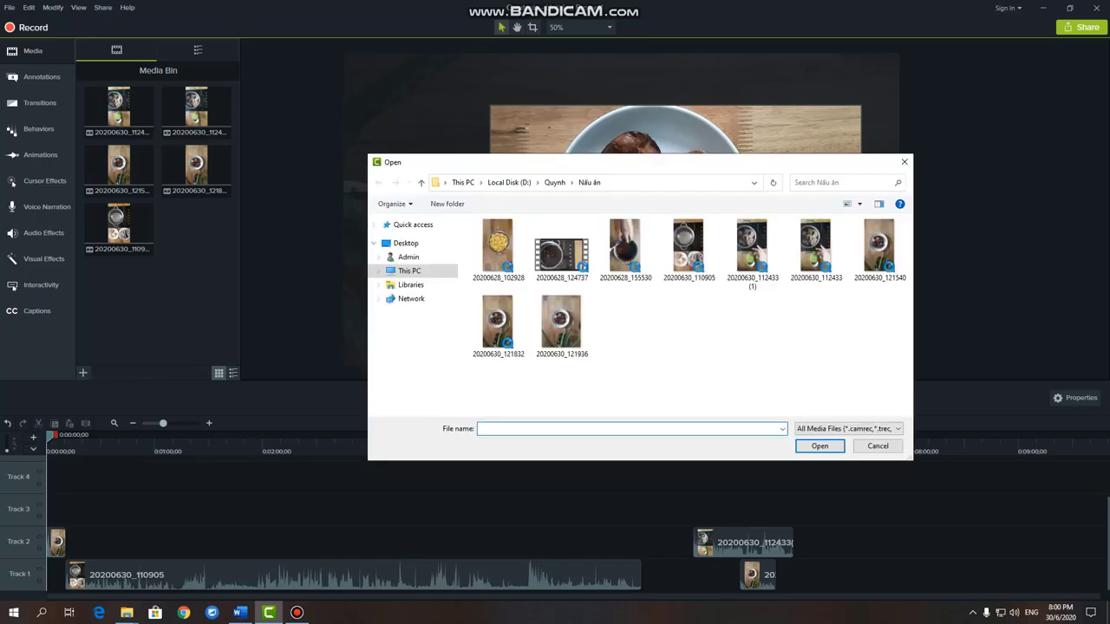
pyautogui.moveTo(664, 359); pyautogui.dragTo(552, 326)
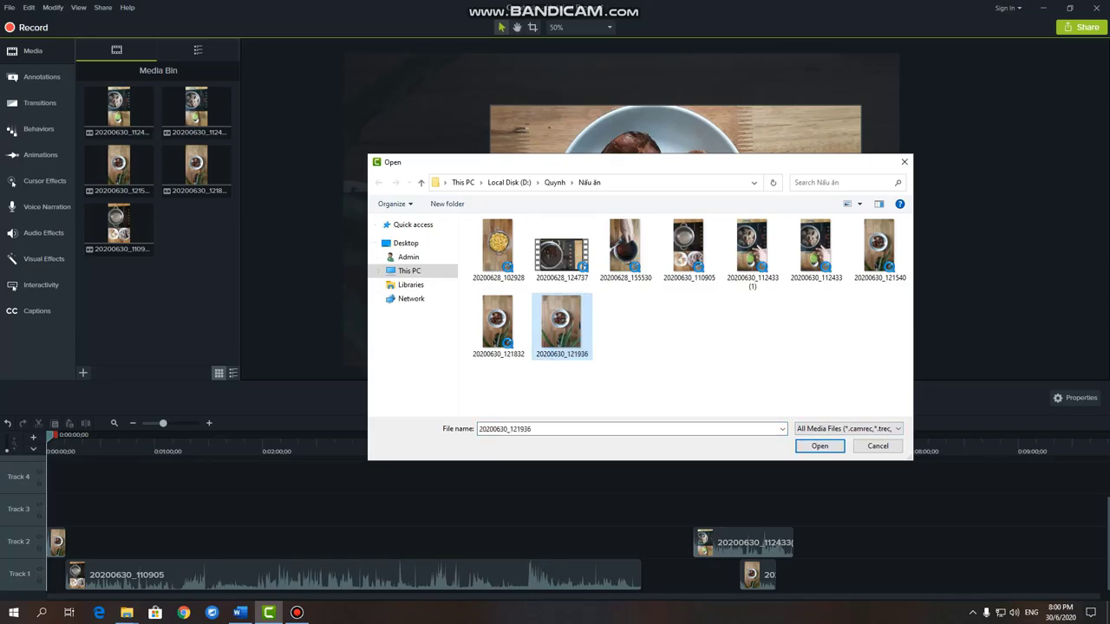
pyautogui.click(499, 251)
pyautogui.click(819, 446)
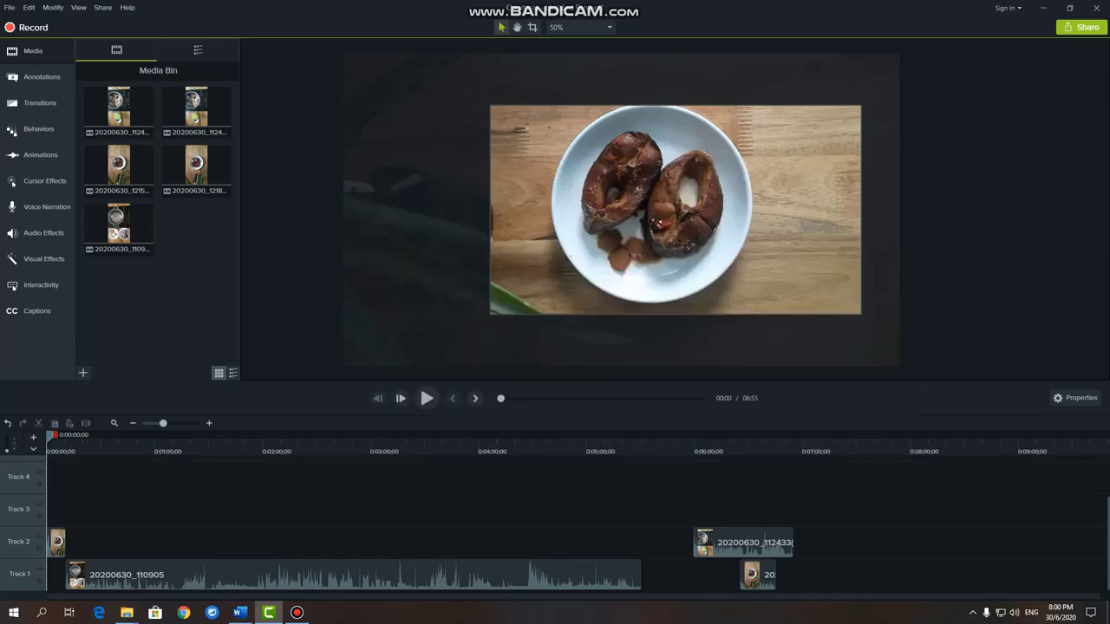
pyautogui.click(195, 222)
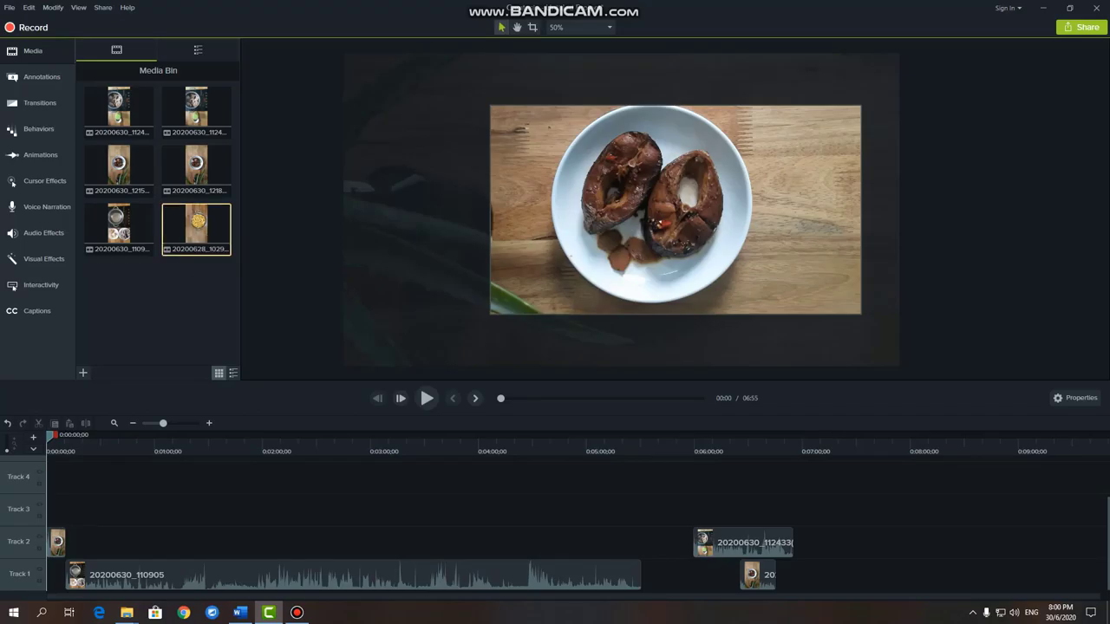
pyautogui.press('Delete')
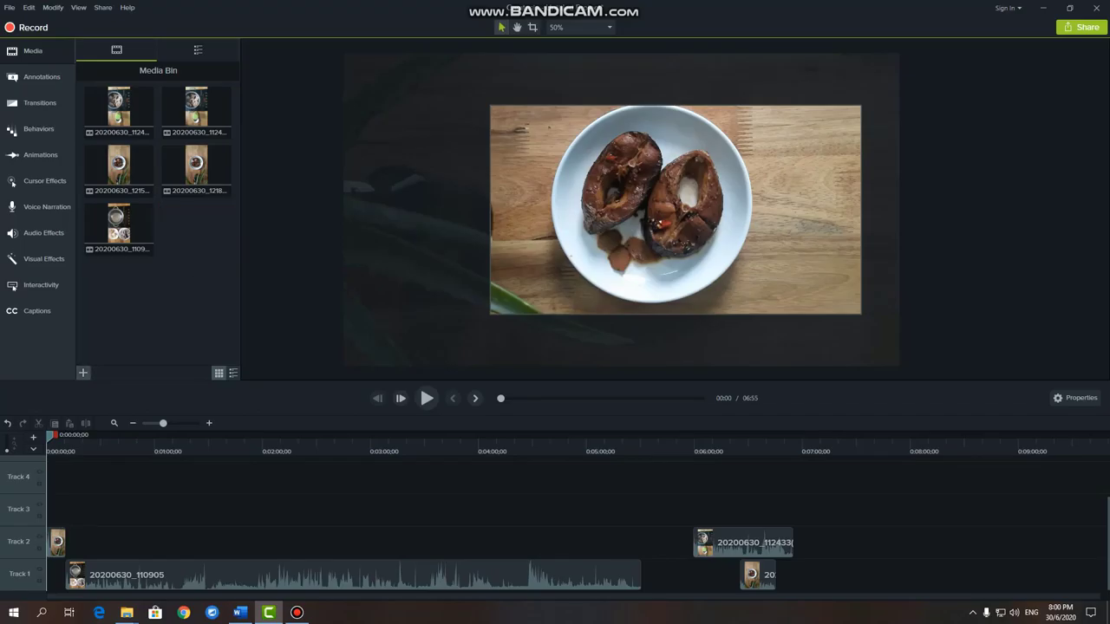
# - Import the image IMG_3015.JPG from within the Quynh folder into the media bin
pyautogui.click(83, 373)
pyautogui.click(96, 335)
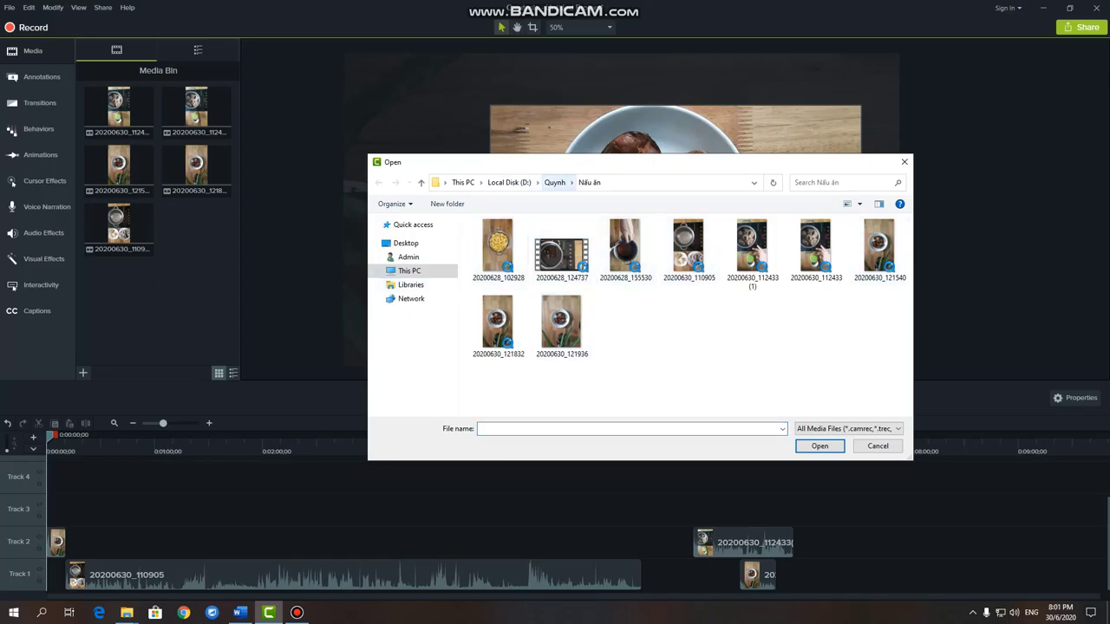
pyautogui.click(555, 182)
pyautogui.doubleClick(622, 341)
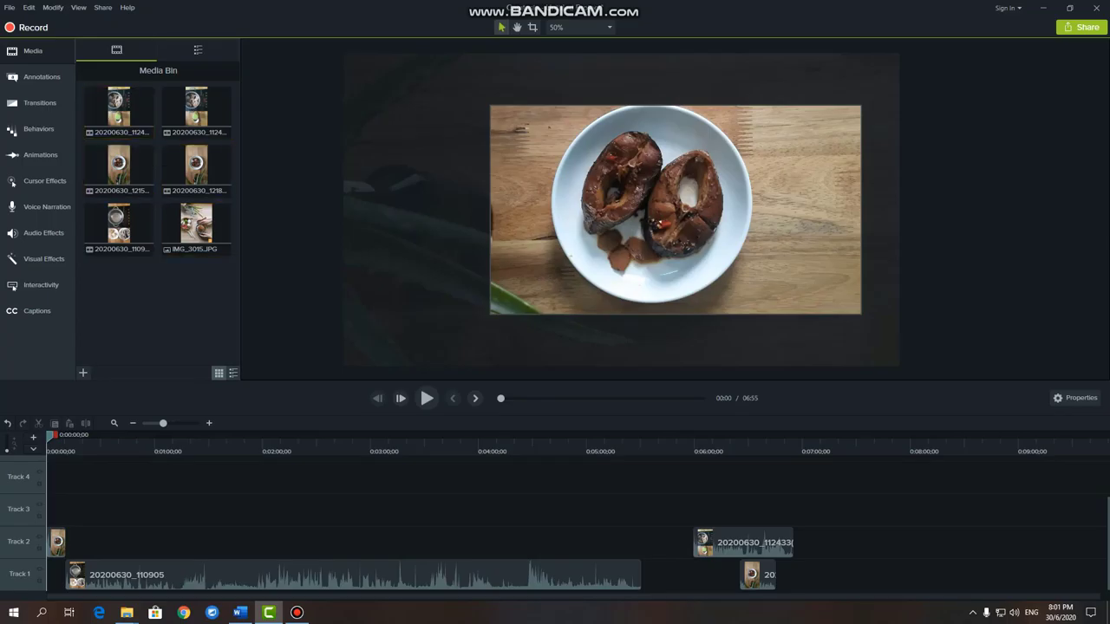
# - Shift the opening clip of the fish plate slightly downward on the canvas and deselect it
pyautogui.moveTo(657, 208)
pyautogui.mouseDown()
pyautogui.moveTo(664, 215)
pyautogui.moveTo(648, 221)
pyautogui.mouseUp()
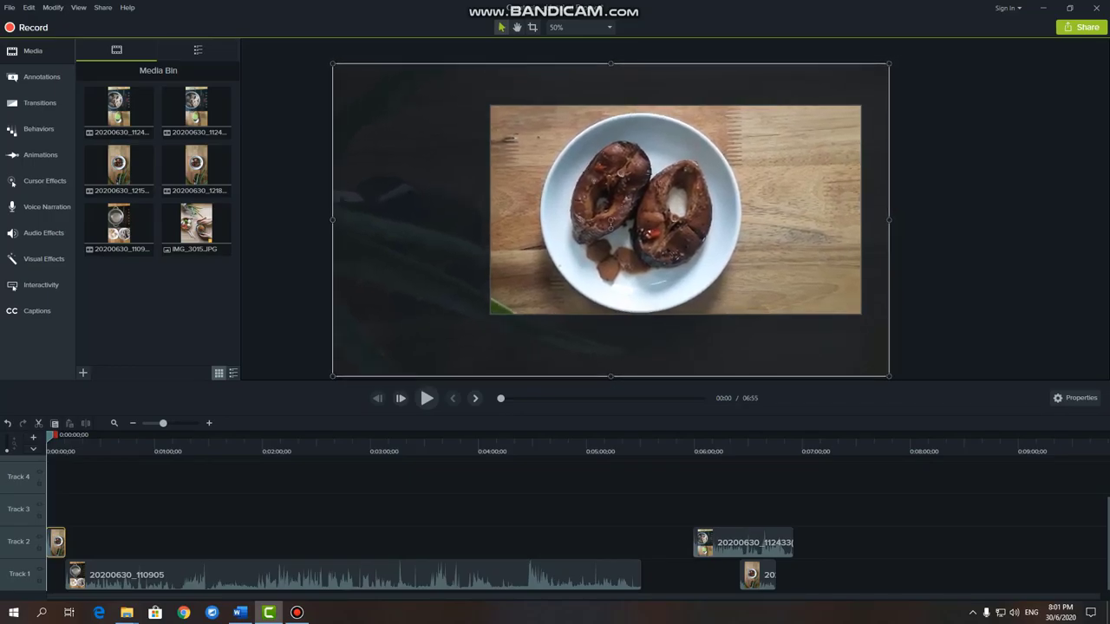
pyautogui.moveTo(612, 222)
pyautogui.mouseDown()
pyautogui.moveTo(648, 209)
pyautogui.moveTo(633, 223)
pyautogui.moveTo(593, 223)
pyautogui.moveTo(653, 223)
pyautogui.moveTo(620, 228)
pyautogui.mouseUp()
pyautogui.hotkey('ctrl', 'd')
pyautogui.hotkey('ctrl', 'd')
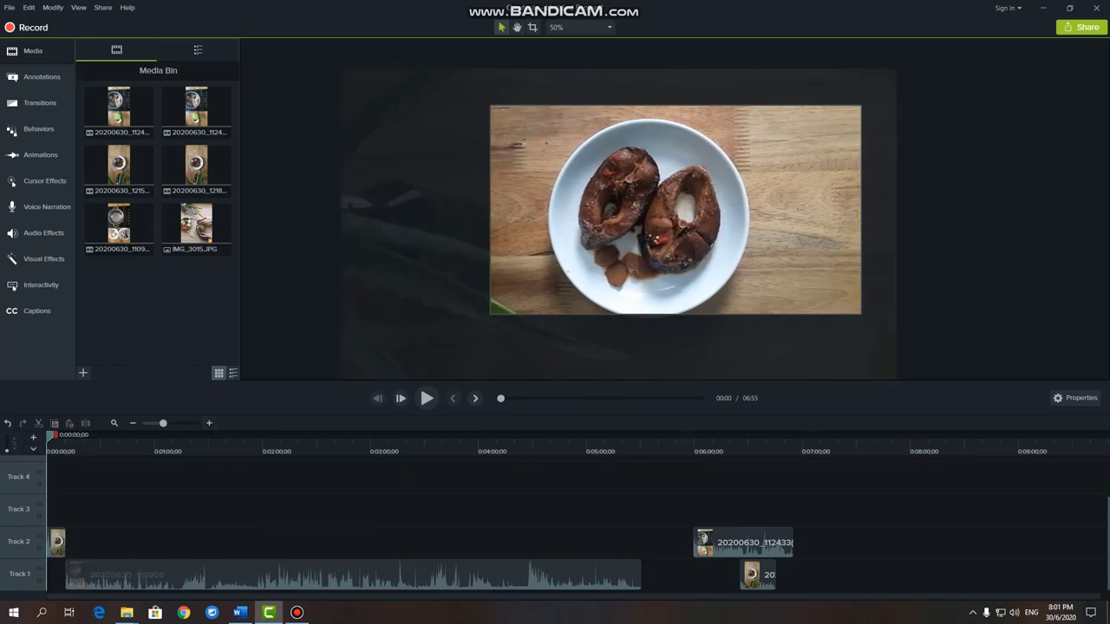
# - Try moving clip 20200630_110905 from Track 1 up to Track 2, and return it to its original place
pyautogui.moveTo(122, 576); pyautogui.dragTo(122, 543)
pyautogui.moveTo(253, 543); pyautogui.dragTo(296, 543)
pyautogui.moveTo(389, 542); pyautogui.dragTo(347, 575)
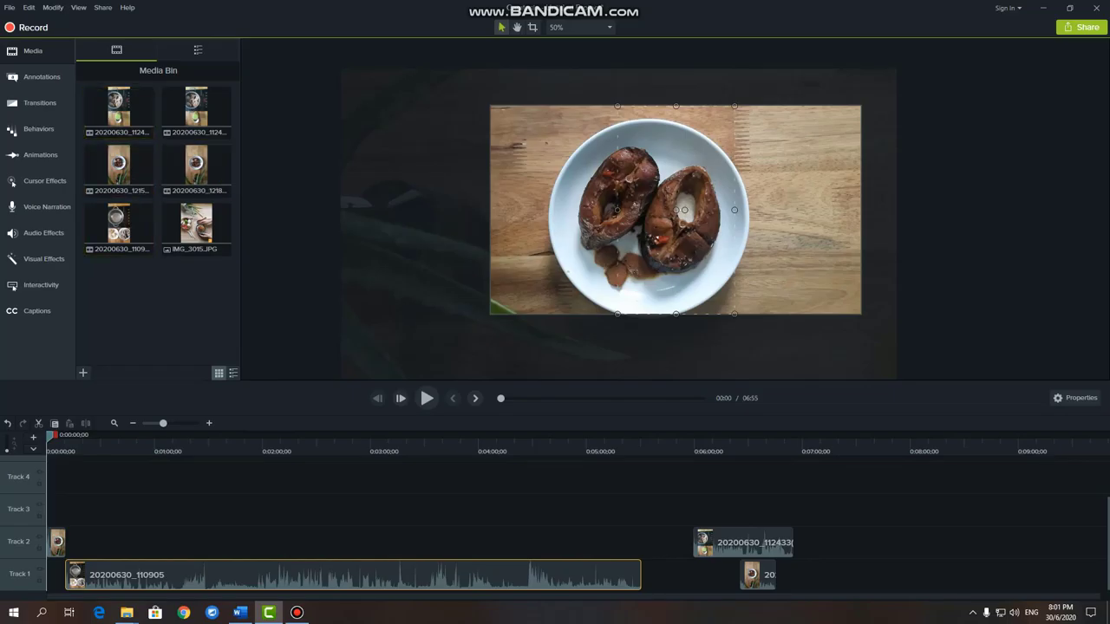
pyautogui.click(196, 108)
pyautogui.rightClick(132, 111)
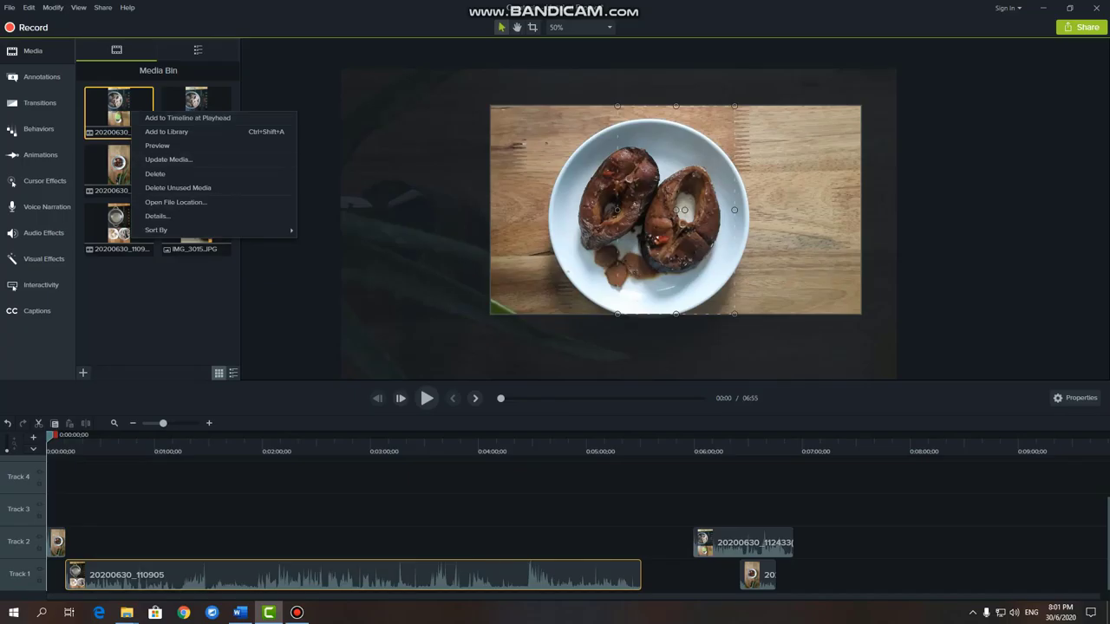
pyautogui.click(321, 187)
pyautogui.moveTo(124, 171); pyautogui.dragTo(160, 232)
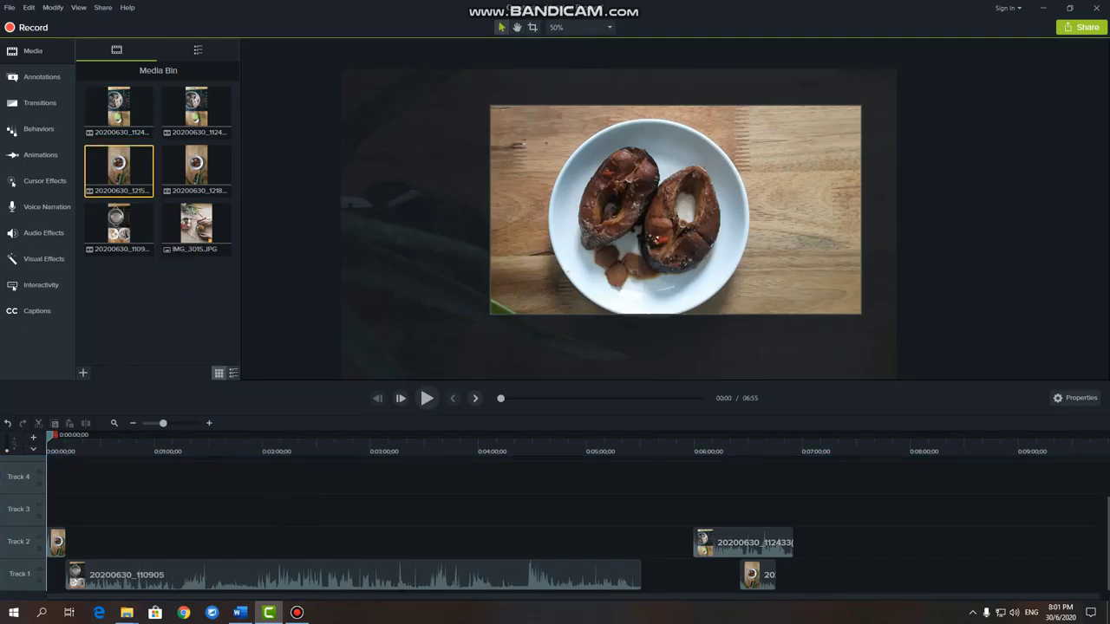
# - Play the project from the start of the timeline
pyautogui.press('space')
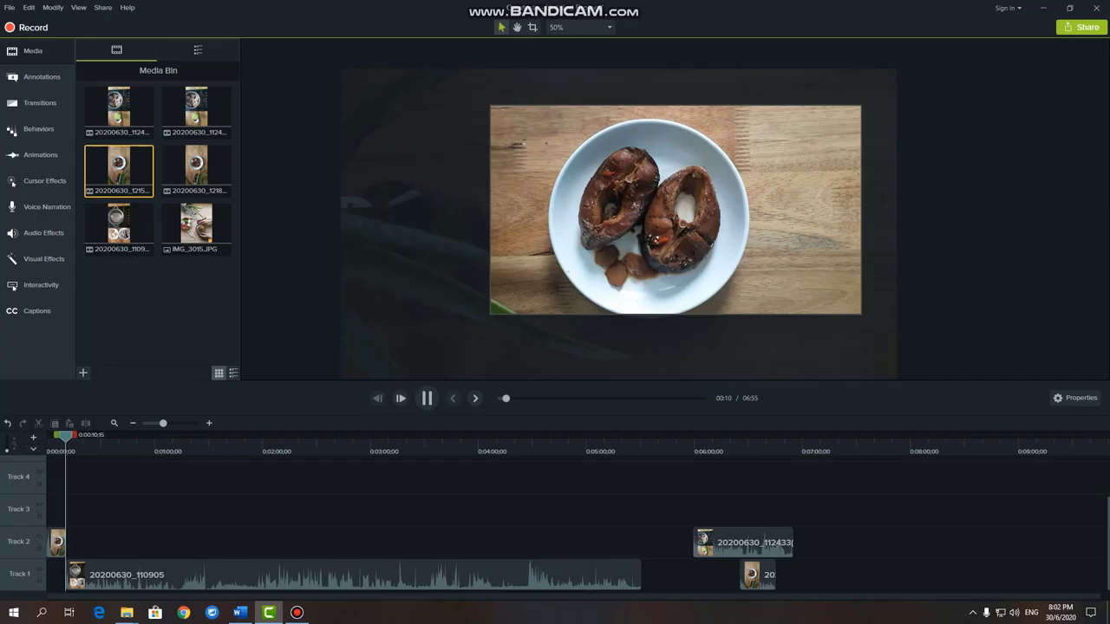
# - Stop playback, return to the timeline start, and add the Basic white rectangle callout beside the fish plate on the canvas
pyautogui.press('space')
pyautogui.press('Home')
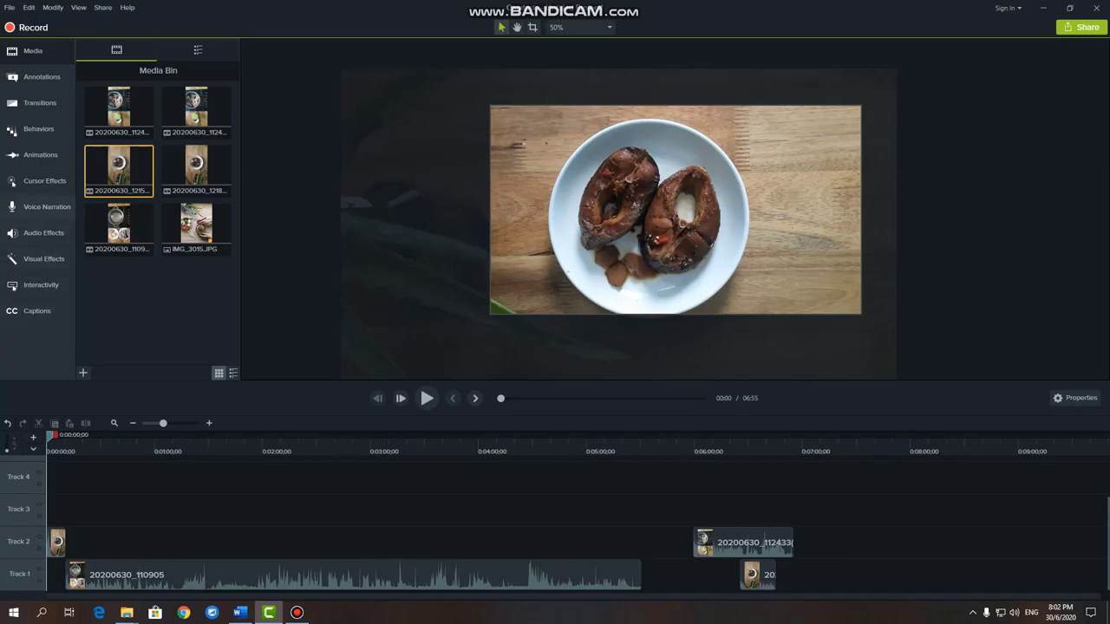
pyautogui.click(39, 76)
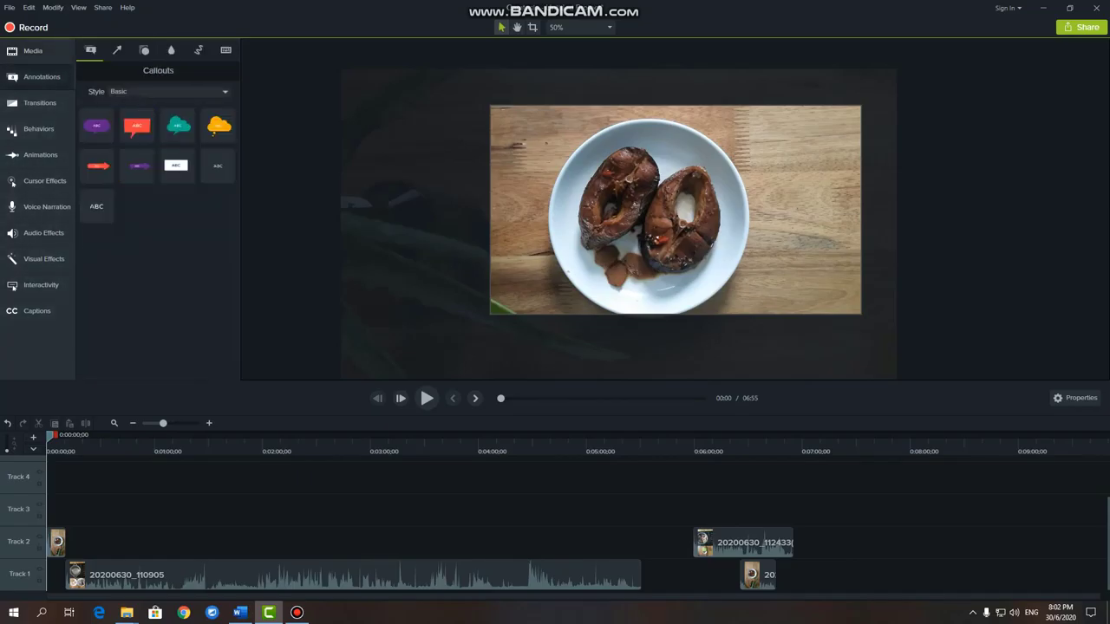
pyautogui.moveTo(177, 165); pyautogui.dragTo(798, 147)
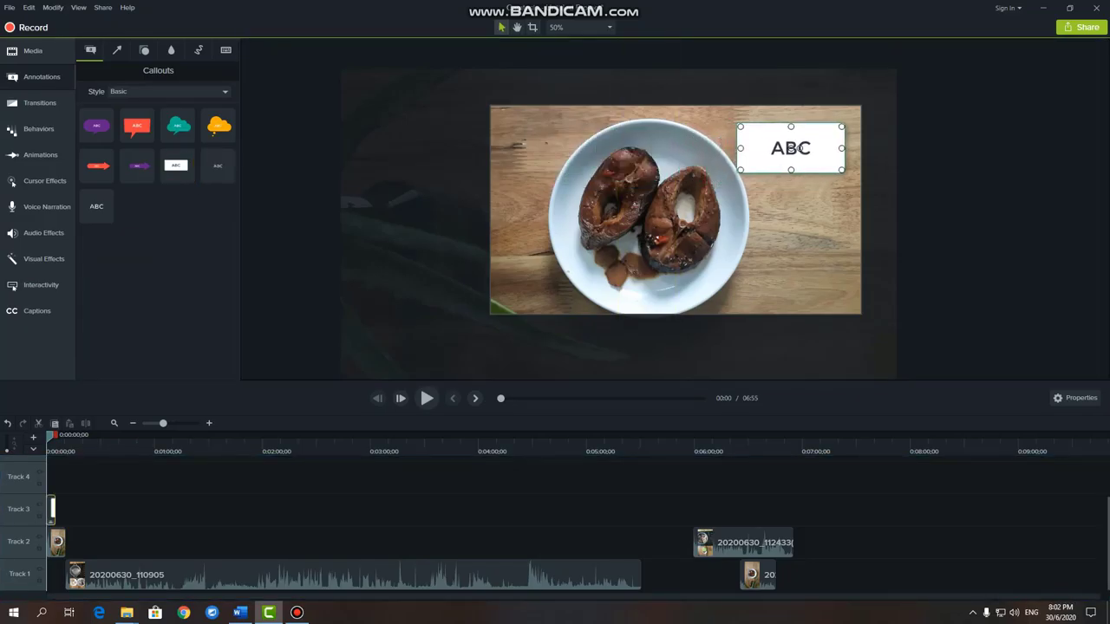
# - Replace the callout's text with "Món:" and "Cá Lóc Kho Riềng" on two lines, fit the box around it, and deselect it
pyautogui.doubleClick(798, 148)
pyautogui.press('BackSpace')
pyautogui.write('Món:')
pyautogui.press('Return')
pyautogui.write('Cá Lóc Kho Riềng')
pyautogui.moveTo(841, 170); pyautogui.dragTo(797, 142)
pyautogui.click(951, 195)
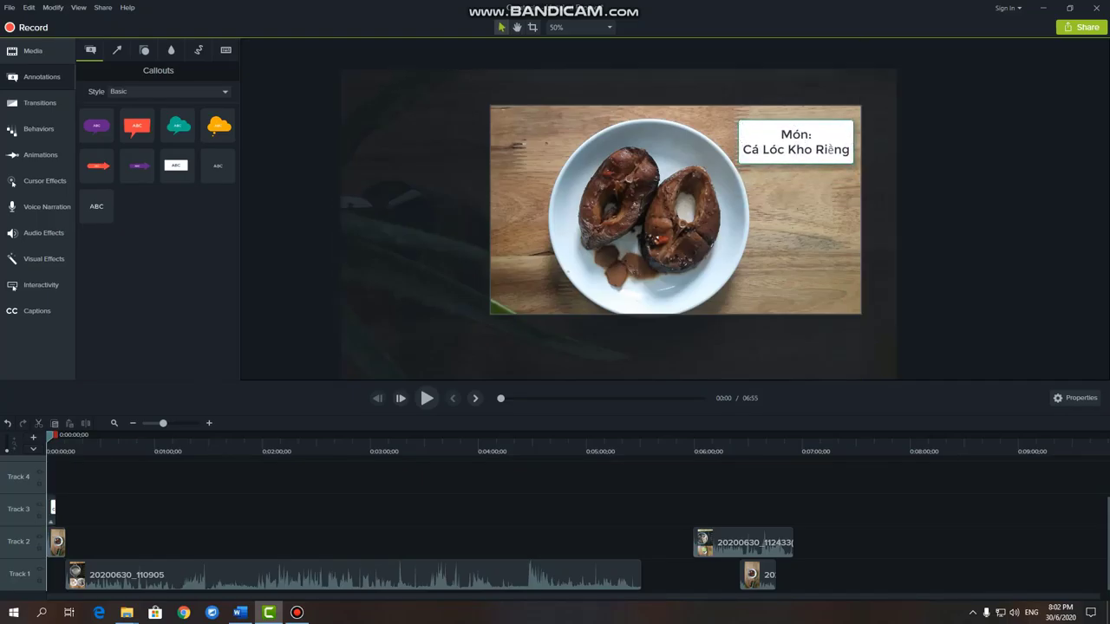
pyautogui.doubleClick(796, 146)
pyautogui.click(816, 149)
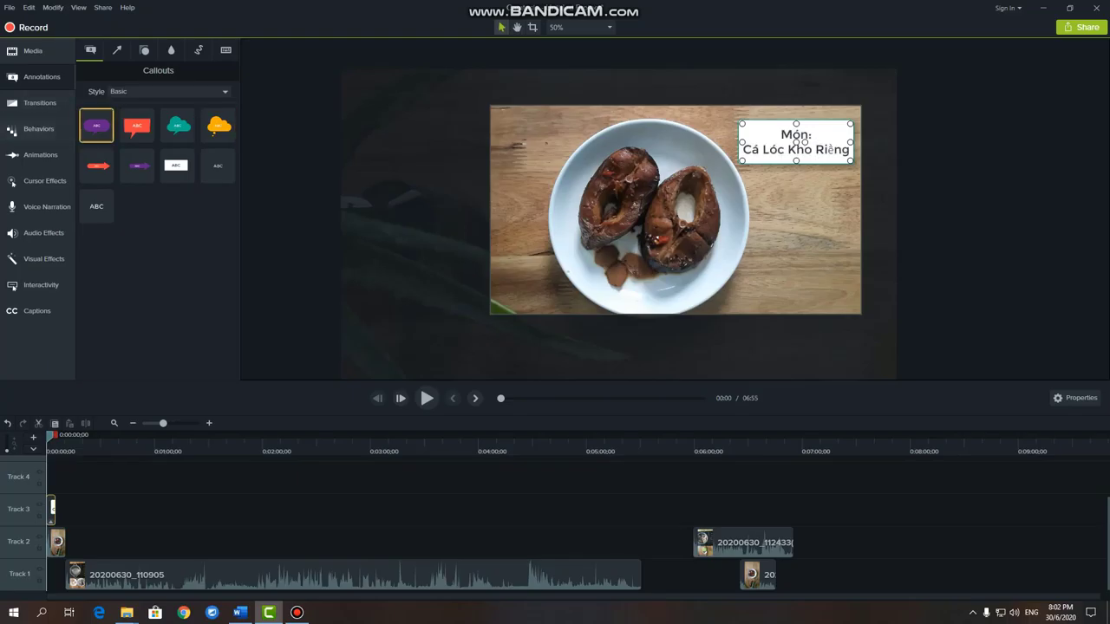
pyautogui.moveTo(850, 150); pyautogui.dragTo(742, 150)
pyautogui.click(812, 135)
pyautogui.rightClick(770, 143)
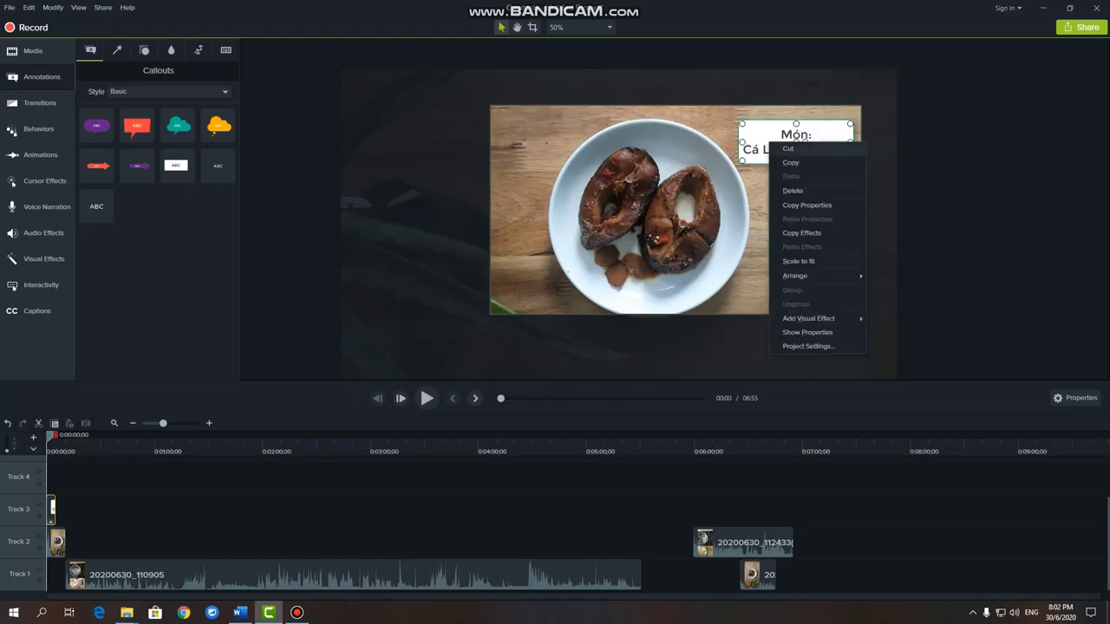
pyautogui.press('Escape')
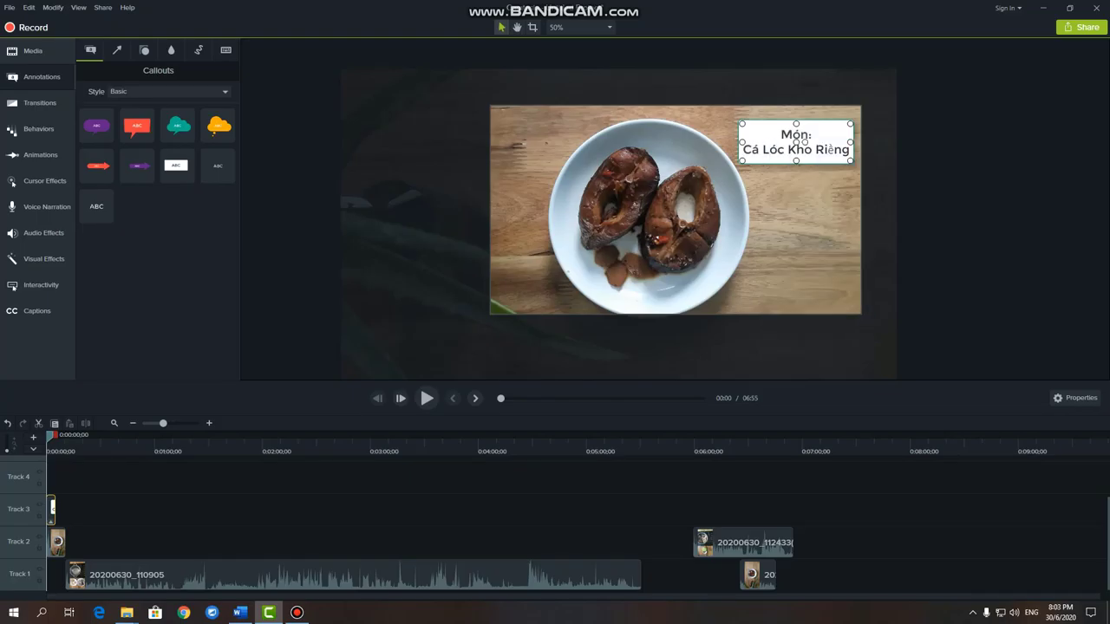
# - Switch the callout library's style to Bold
pyautogui.click(170, 92)
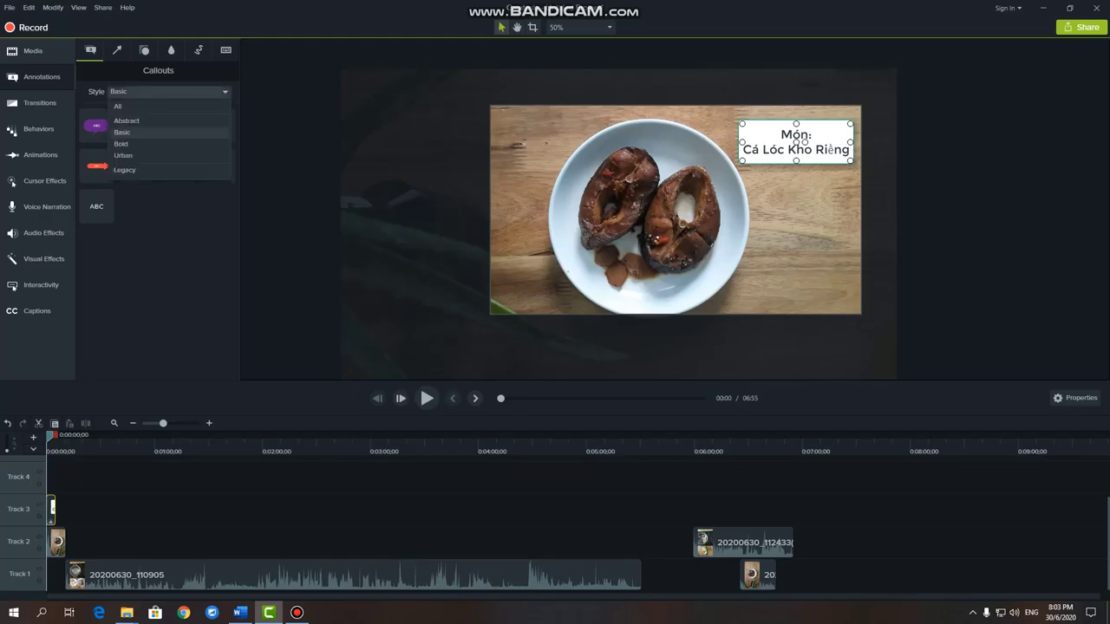
pyautogui.click(122, 144)
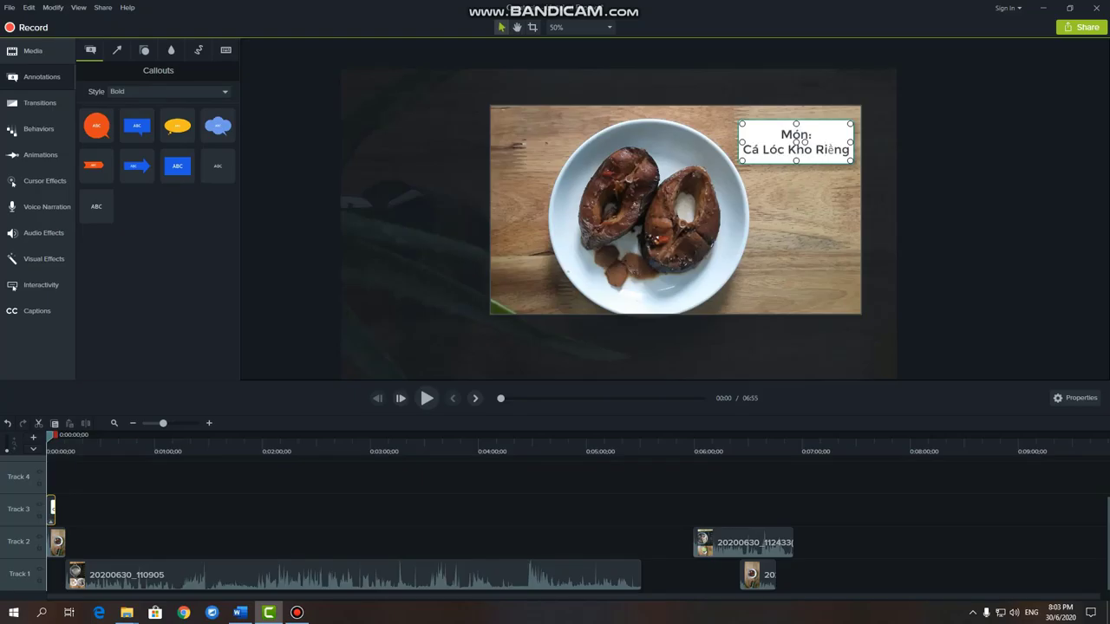
pyautogui.hotkey('ctrl', 'a')
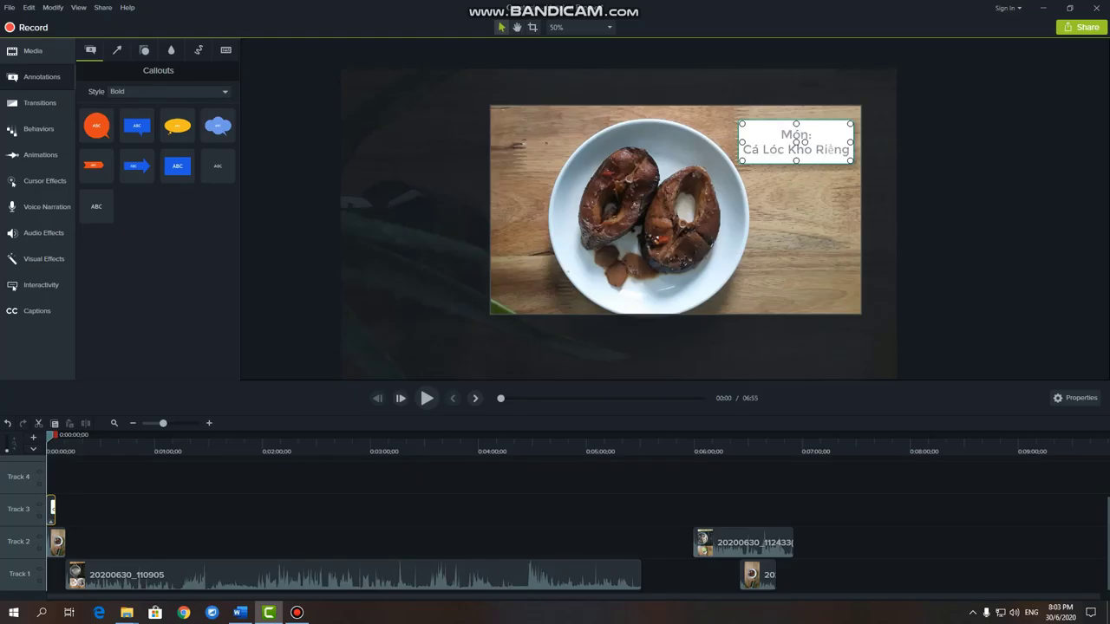
pyautogui.click(170, 92)
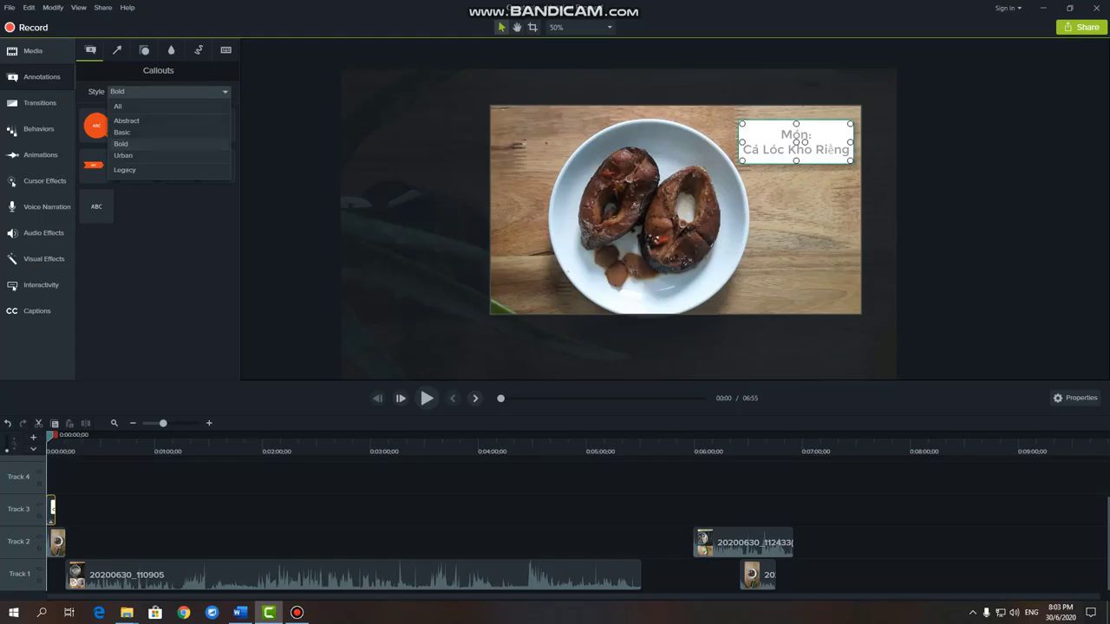
pyautogui.click(122, 143)
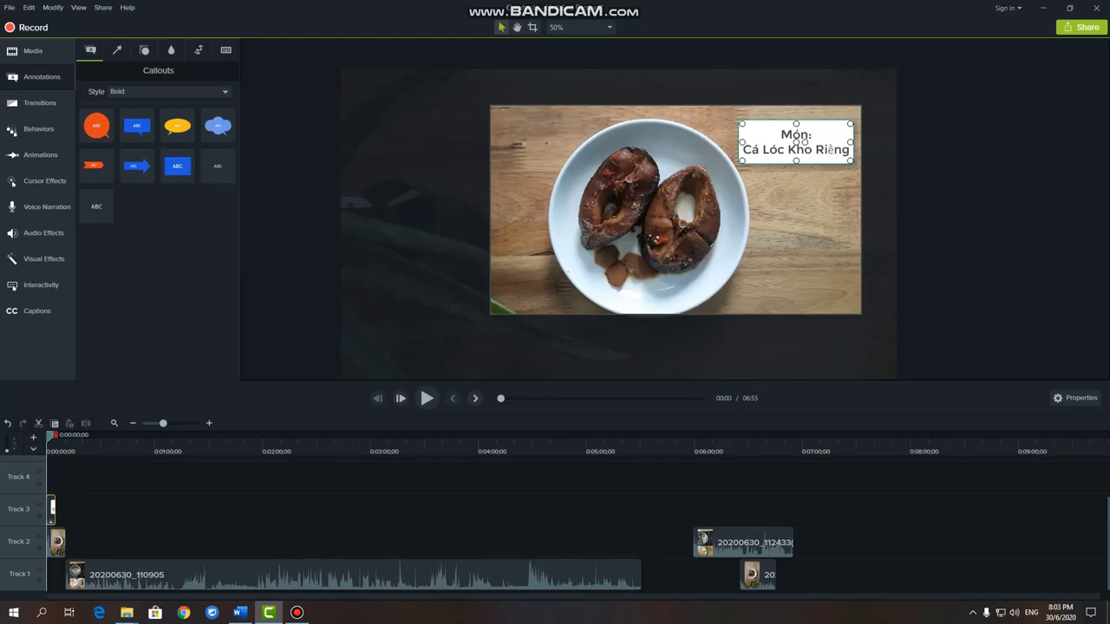
# - Add the Color Adjustment visual effect to the dish-name callout and show its properties
pyautogui.click(963, 200)
pyautogui.click(797, 142)
pyautogui.rightClick(819, 152)
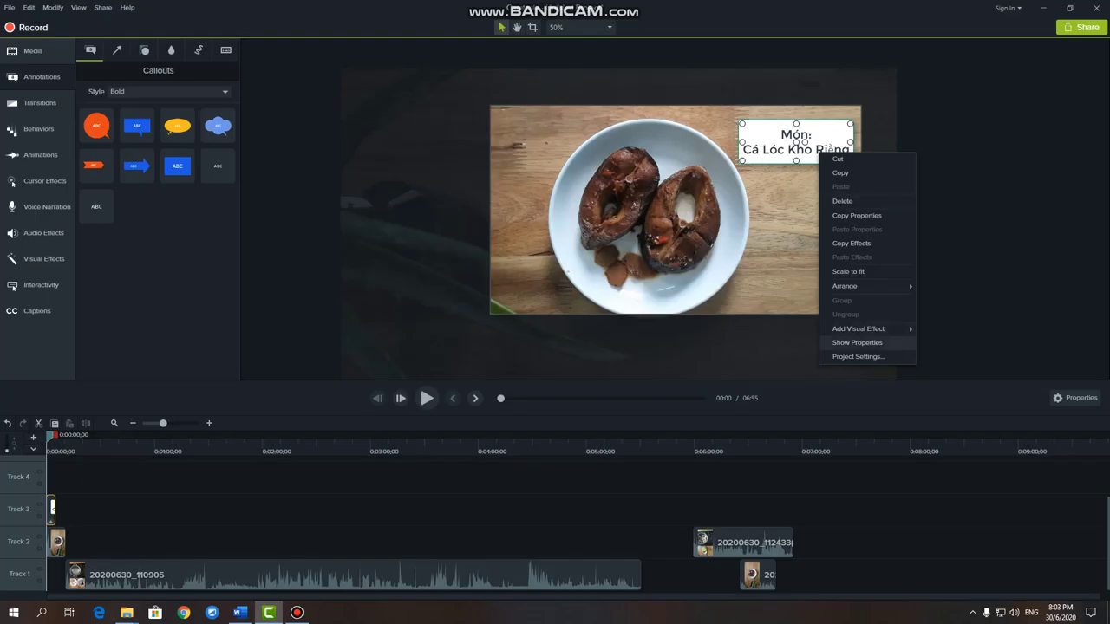
pyautogui.moveTo(859, 329)
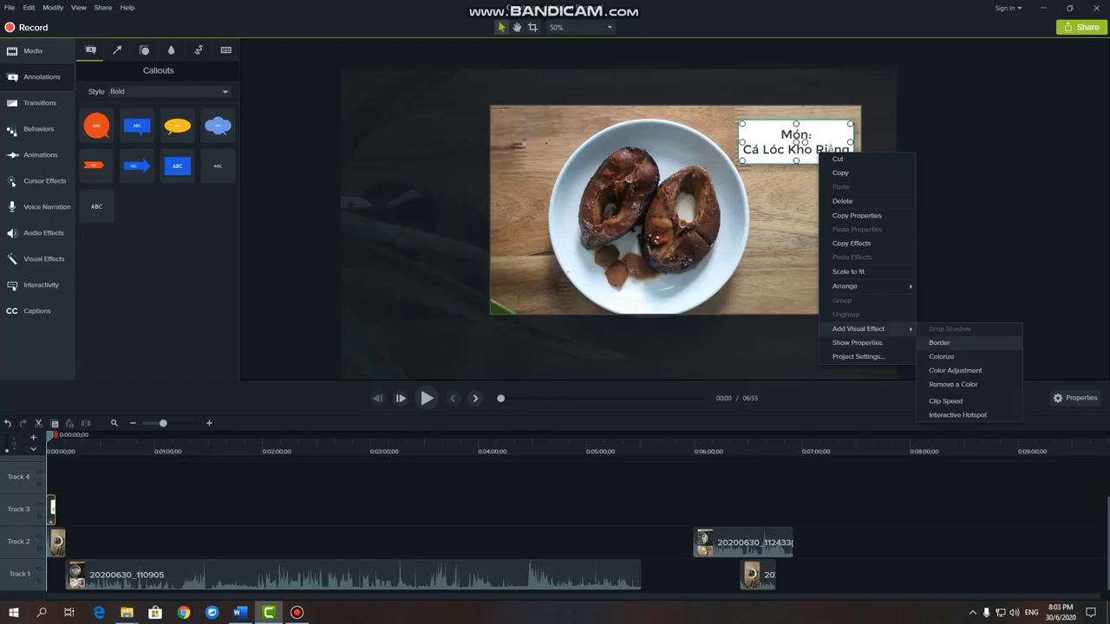
pyautogui.click(955, 371)
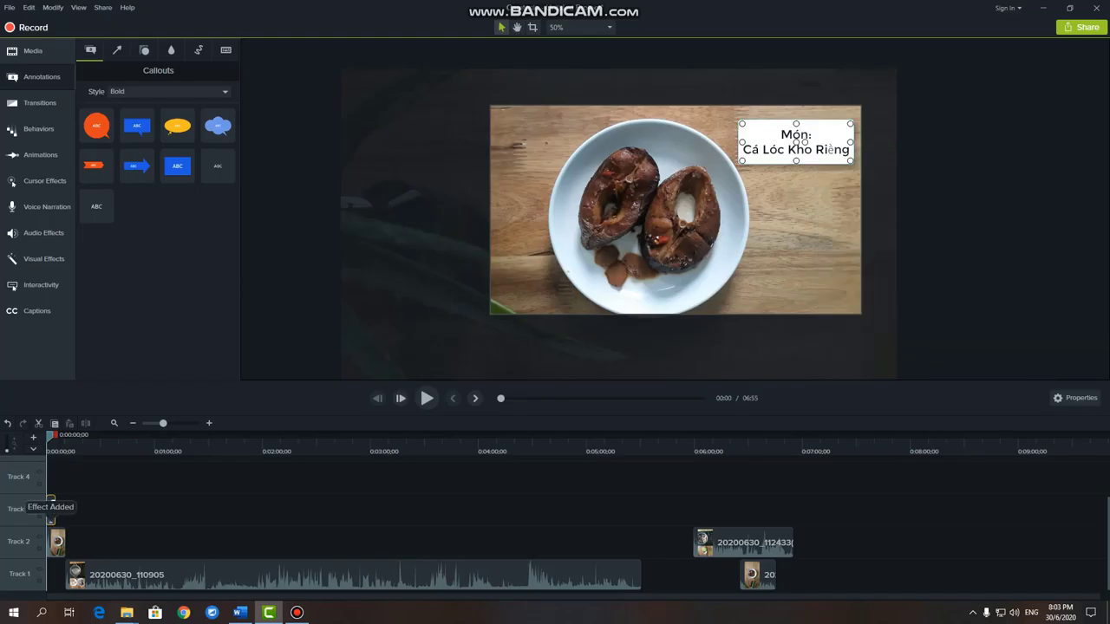
pyautogui.rightClick(835, 150)
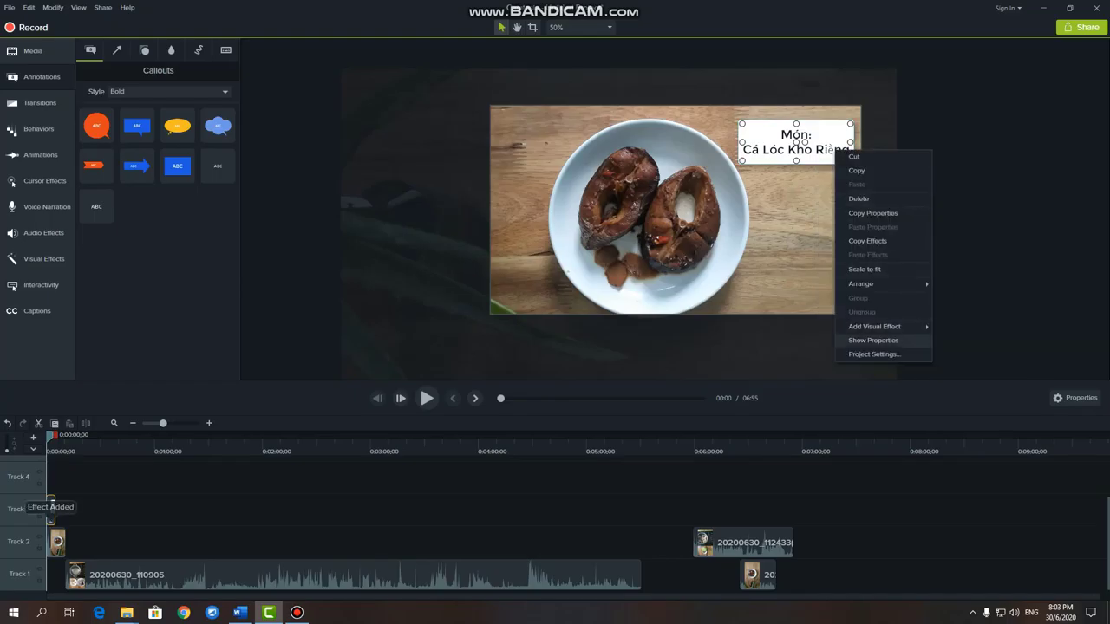
pyautogui.click(874, 340)
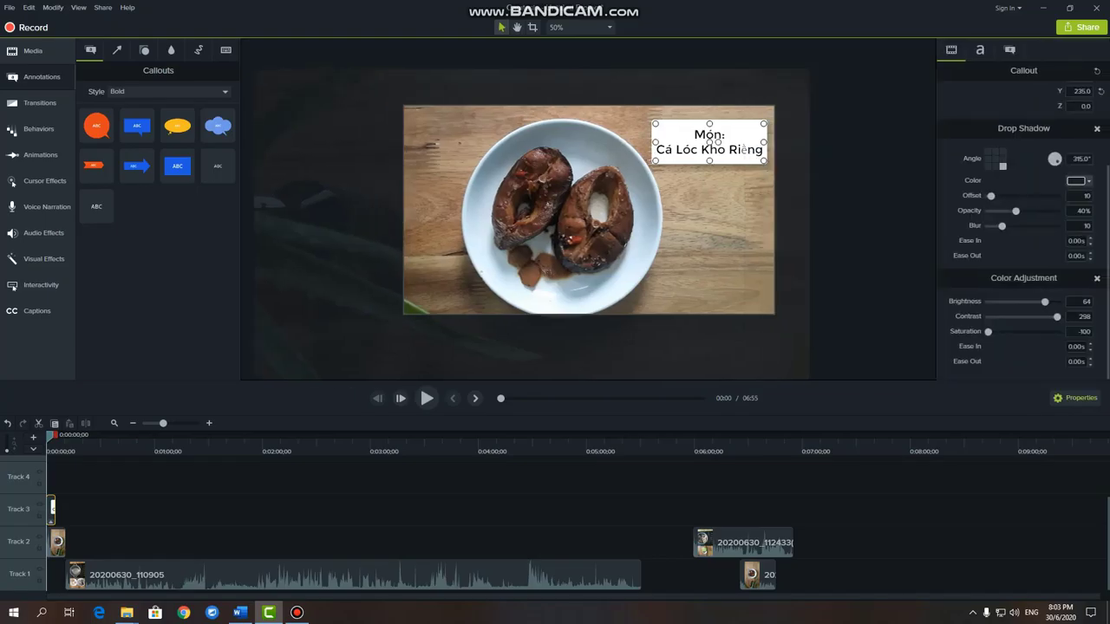
# - Try white, yellow, black (000000) and teal as the callout's drop shadow color
pyautogui.scroll(3, 1023, 232)
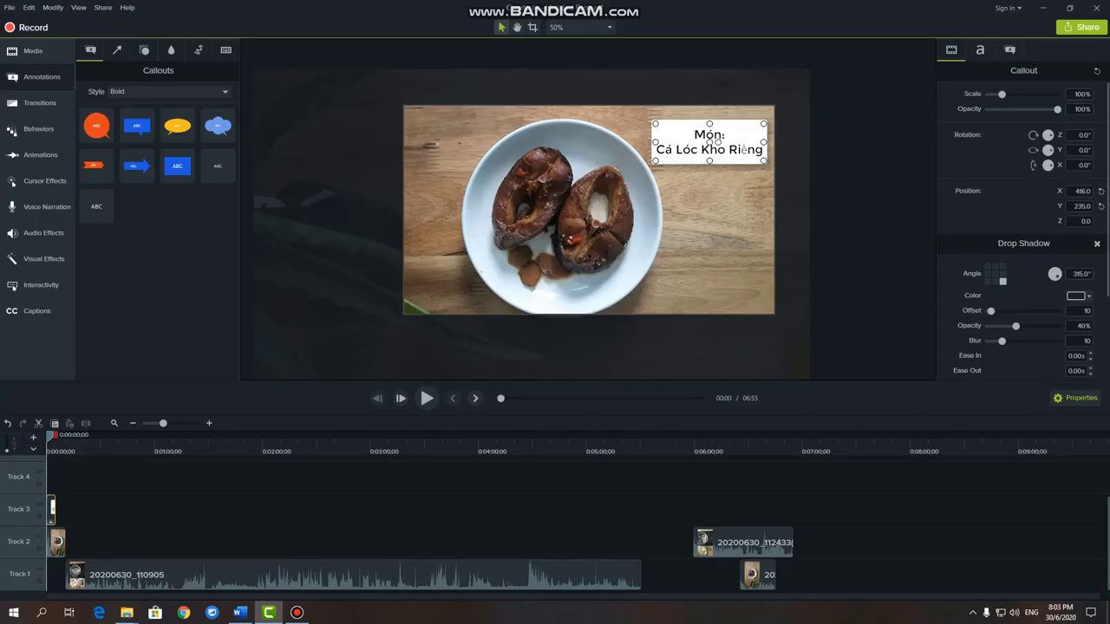
pyautogui.scroll(-3, 1023, 228)
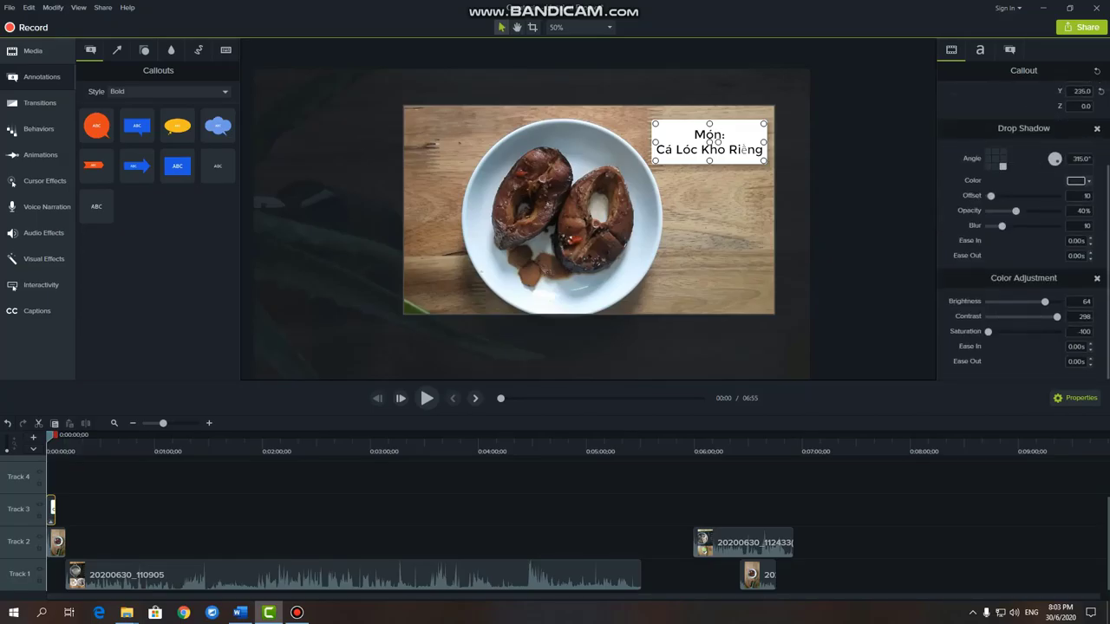
pyautogui.click(1078, 181)
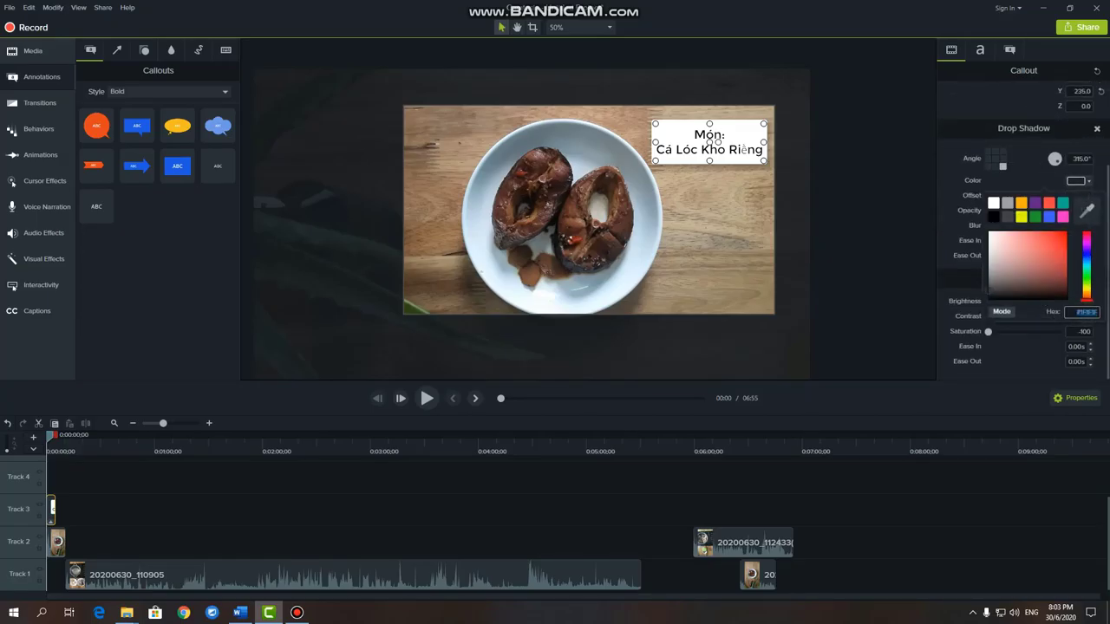
pyautogui.press('Return')
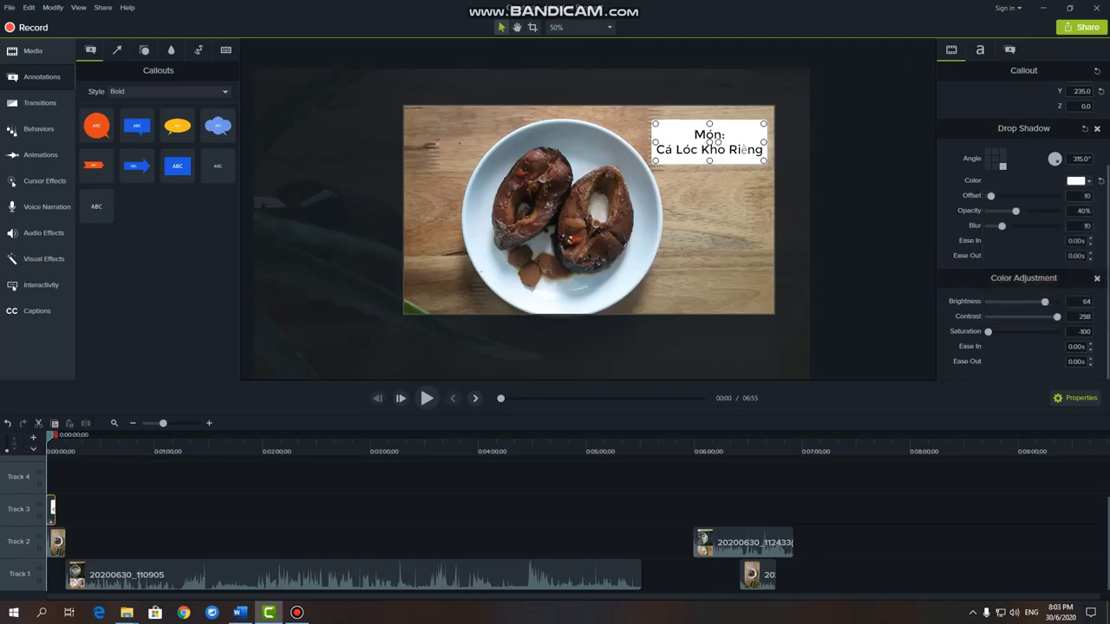
pyautogui.click(1089, 181)
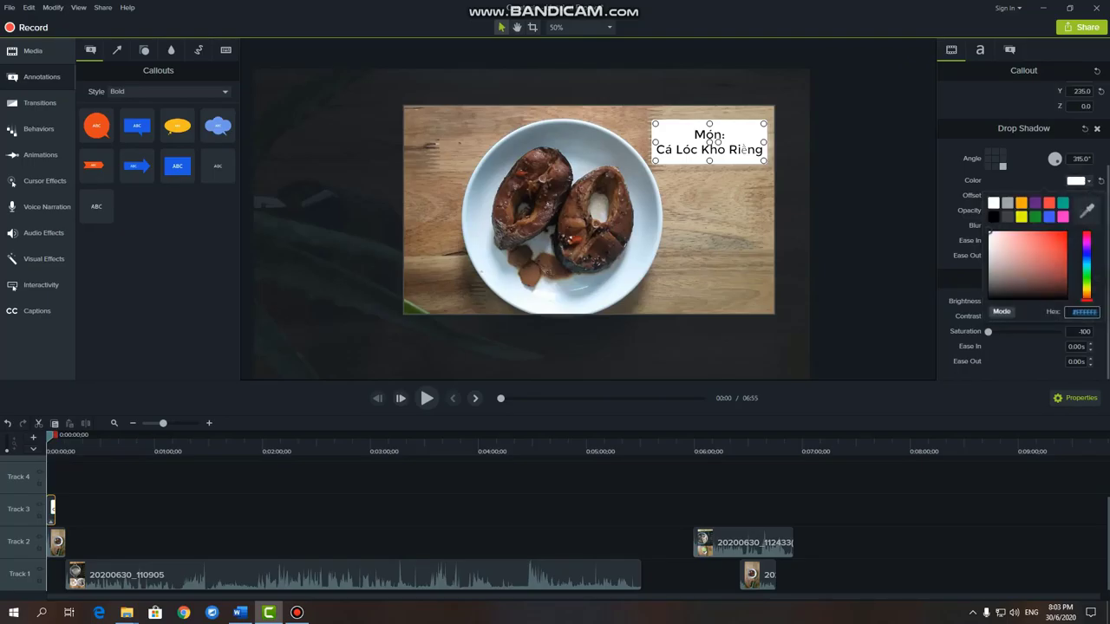
pyautogui.click(1022, 217)
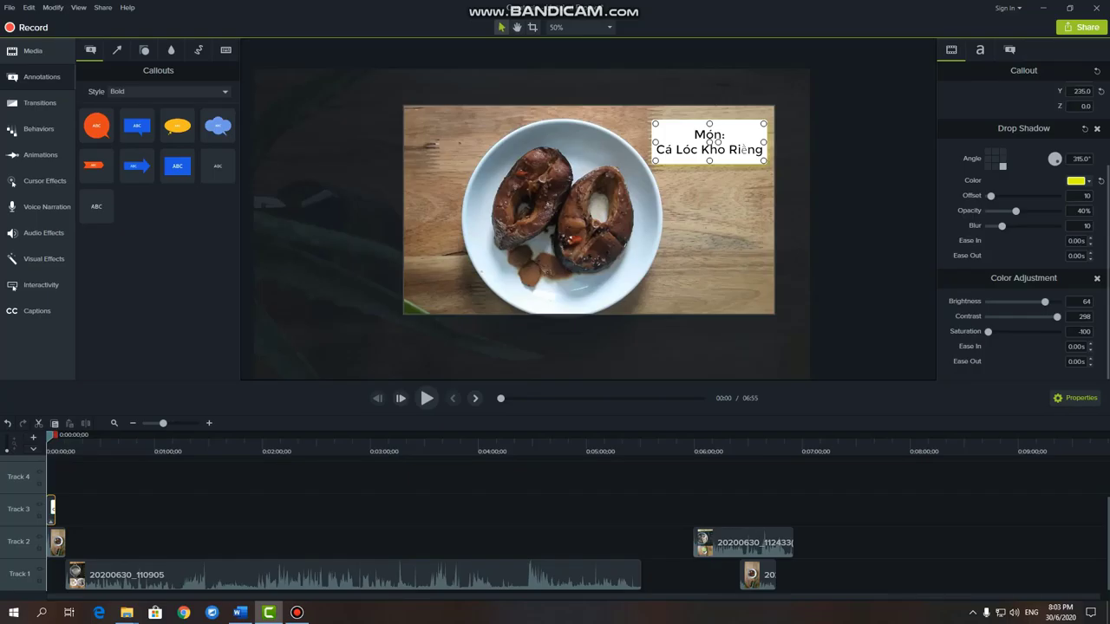
pyautogui.click(1089, 181)
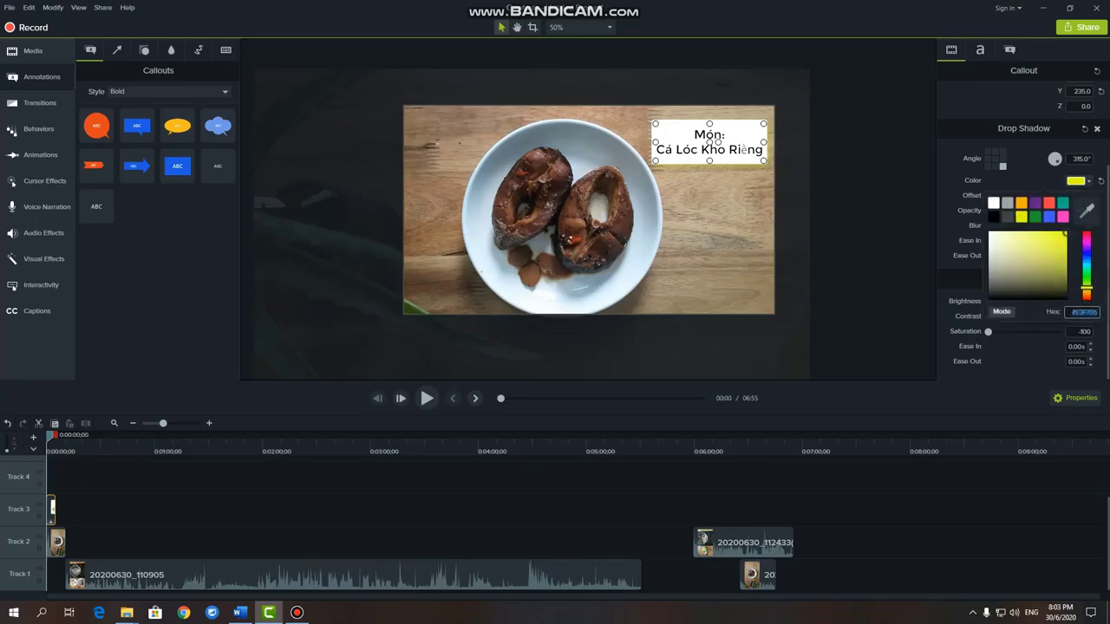
pyautogui.write('000000')
pyautogui.press('Return')
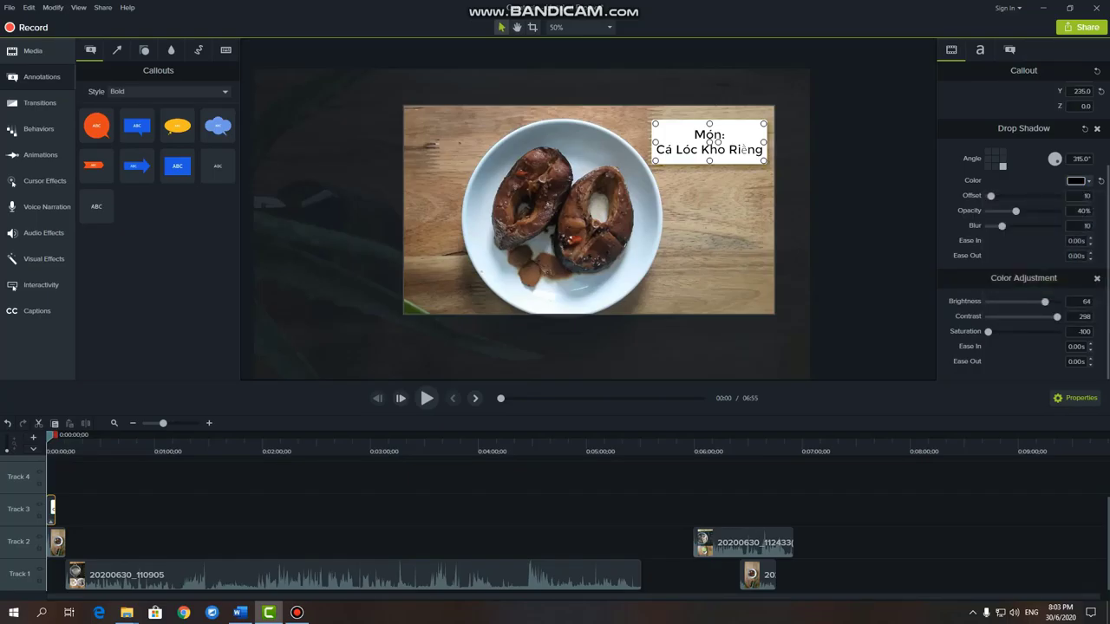
pyautogui.click(1089, 180)
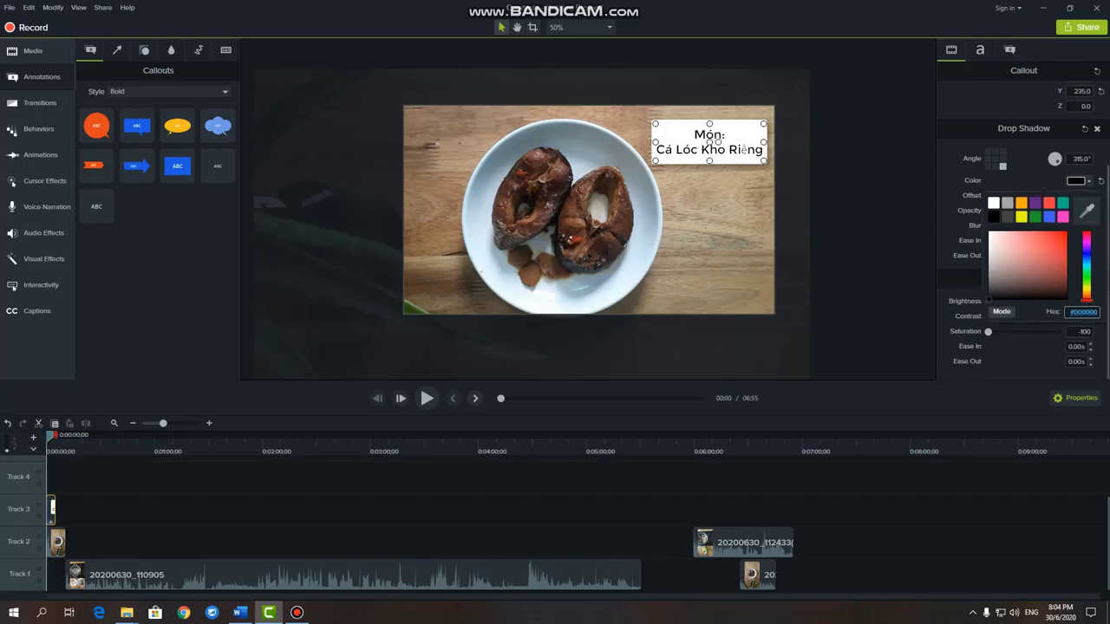
pyautogui.click(1063, 203)
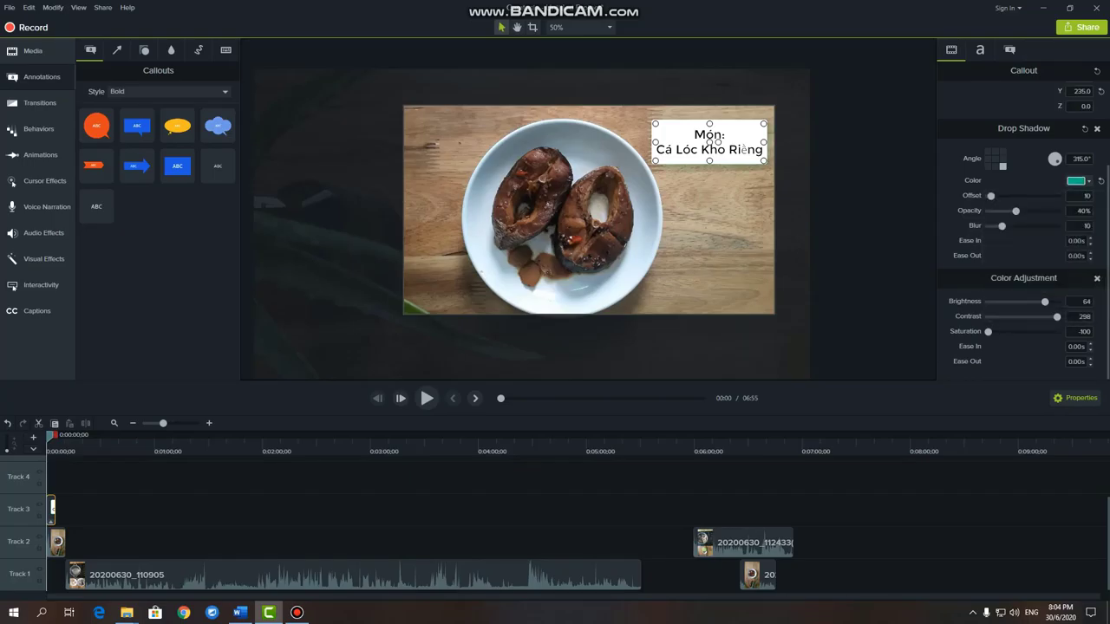
# - Set the brightness of the callout's Color Adjustment effect to 56
pyautogui.scroll(3, 1024, 232)
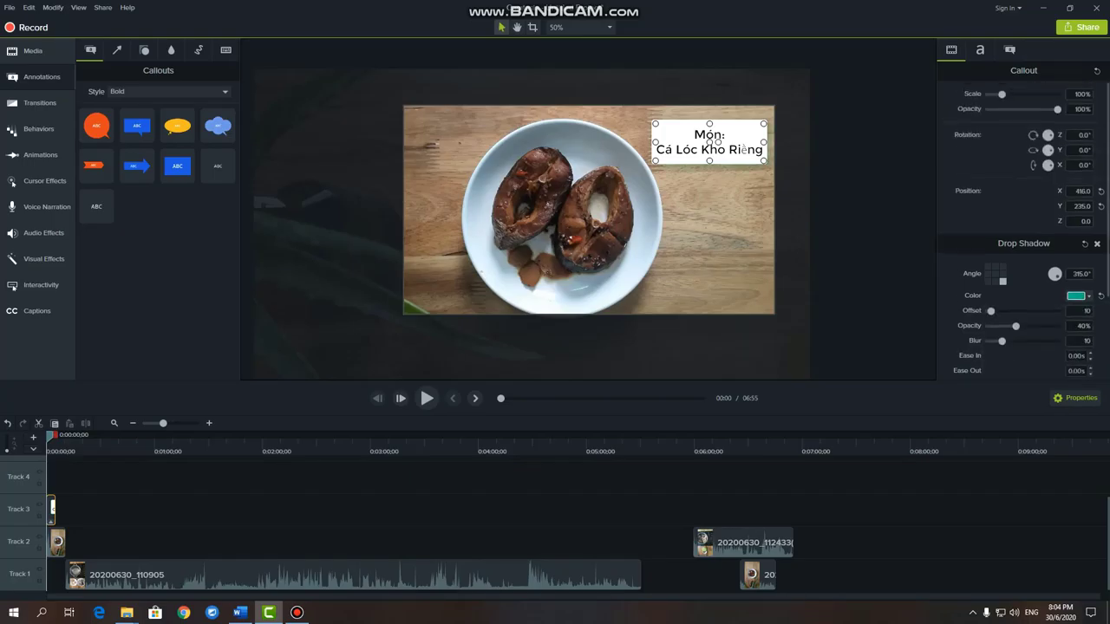
pyautogui.moveTo(1001, 95); pyautogui.dragTo(1057, 108)
pyautogui.scroll(-3, 1023, 231)
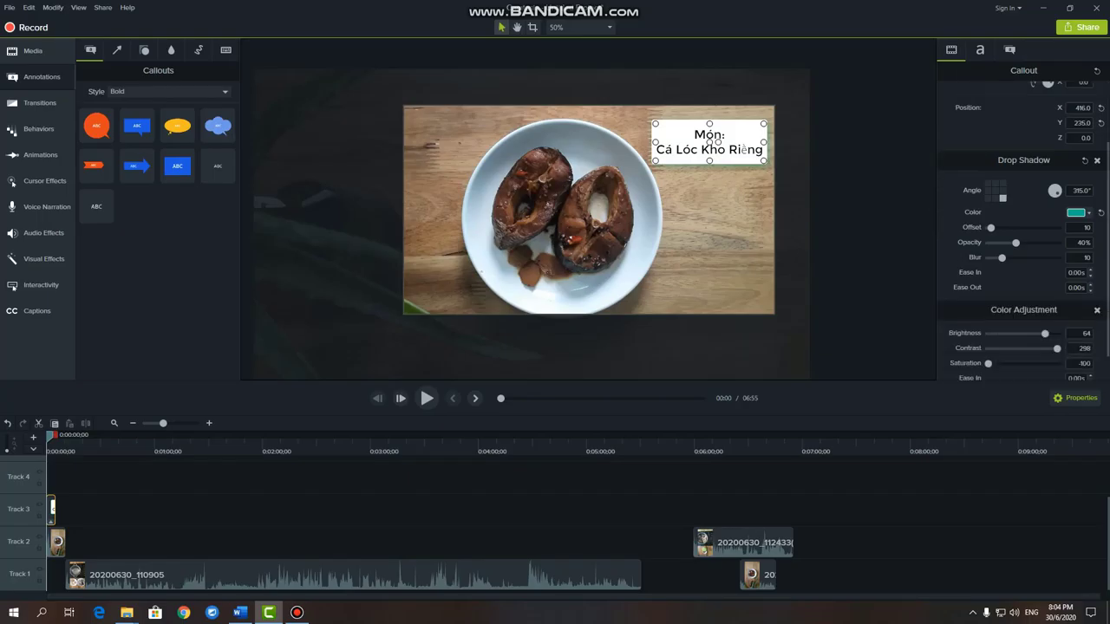
pyautogui.moveTo(1045, 301)
pyautogui.mouseDown()
pyautogui.moveTo(1030, 301)
pyautogui.moveTo(1041, 301)
pyautogui.mouseUp()
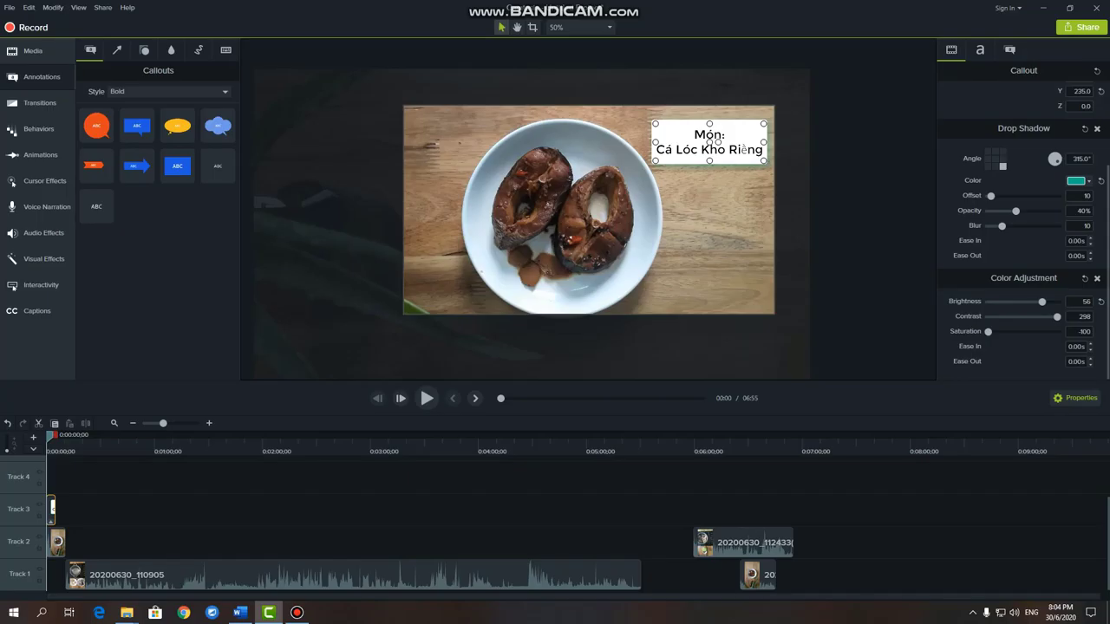
# - Set the callout's drop shadow color to yellow
pyautogui.scroll(2, 1023, 231)
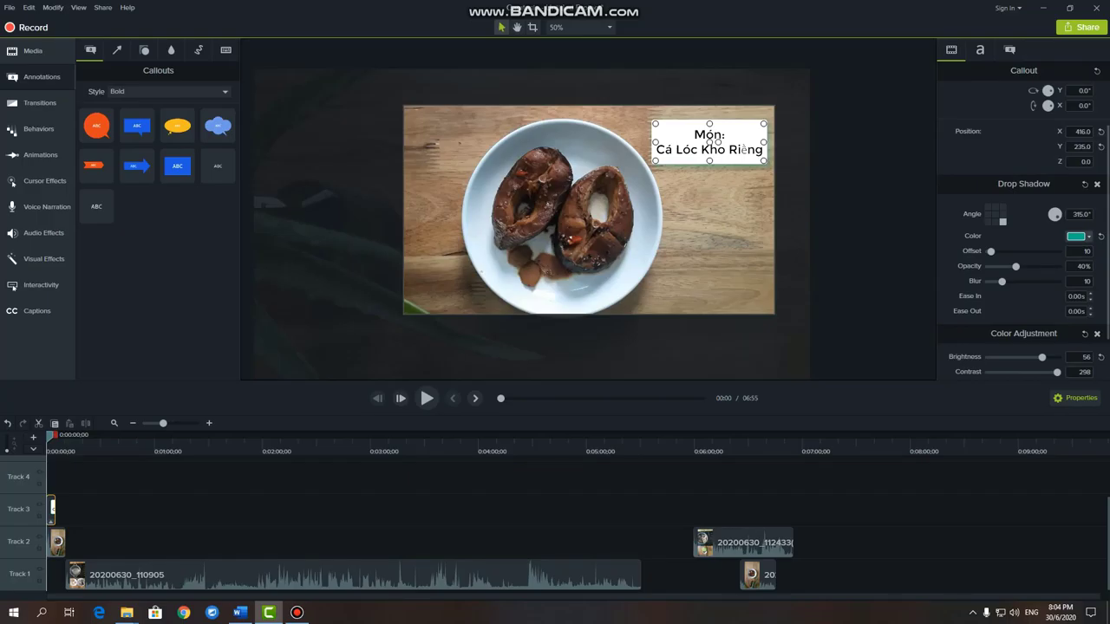
pyautogui.click(1077, 236)
pyautogui.click(1022, 273)
pyautogui.scroll(2, 1024, 231)
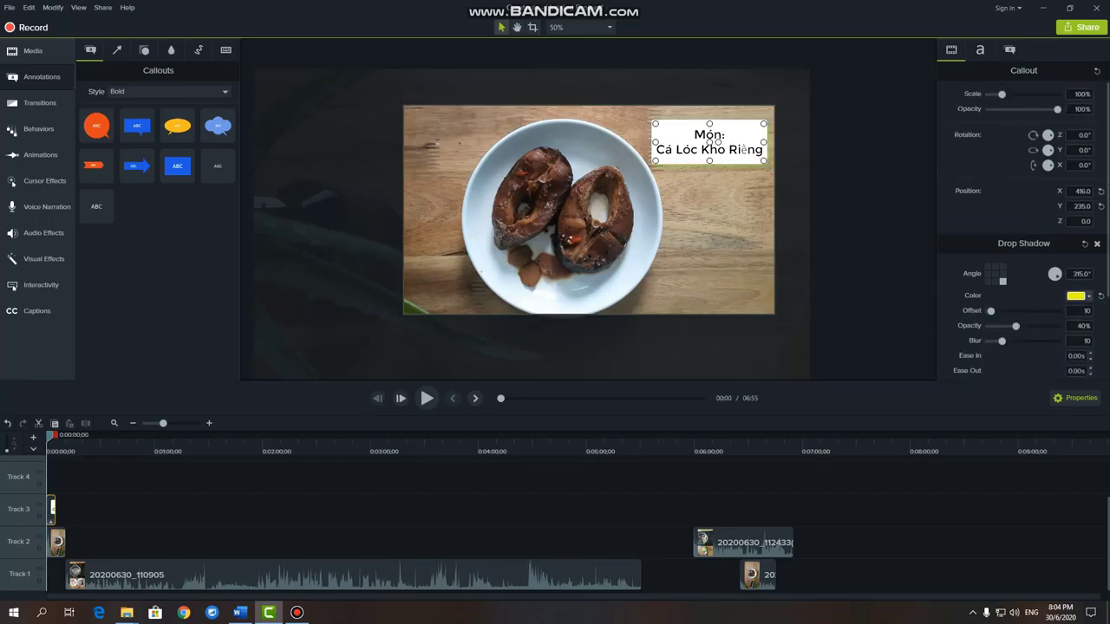
pyautogui.click(1080, 296)
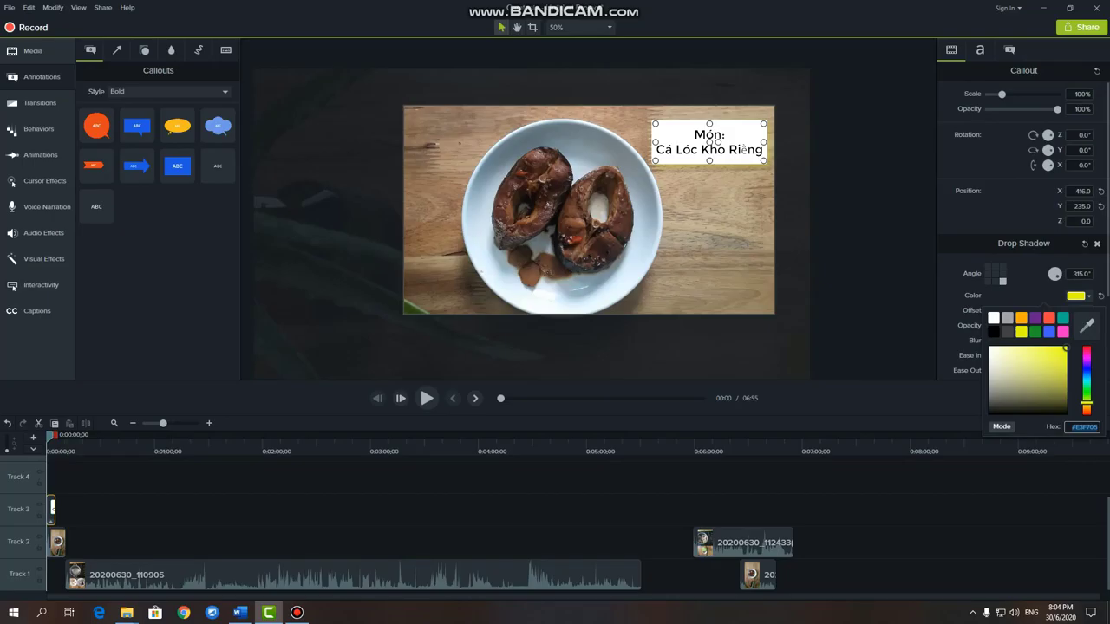
pyautogui.click(1077, 296)
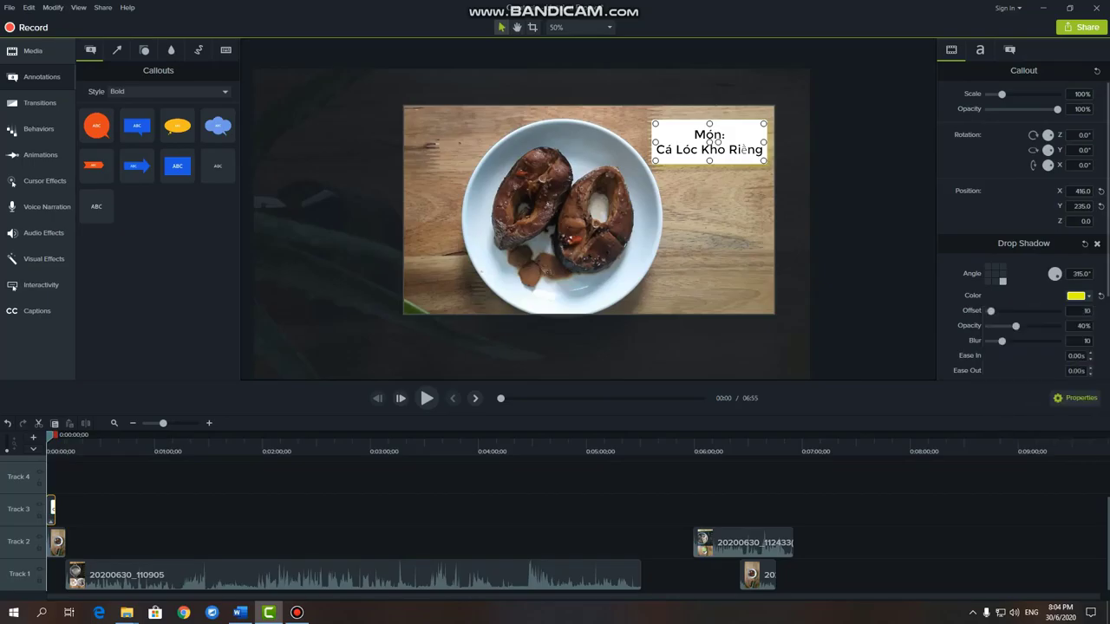
# - Set the outline thickness of the dish-name callout to 7
pyautogui.click(980, 50)
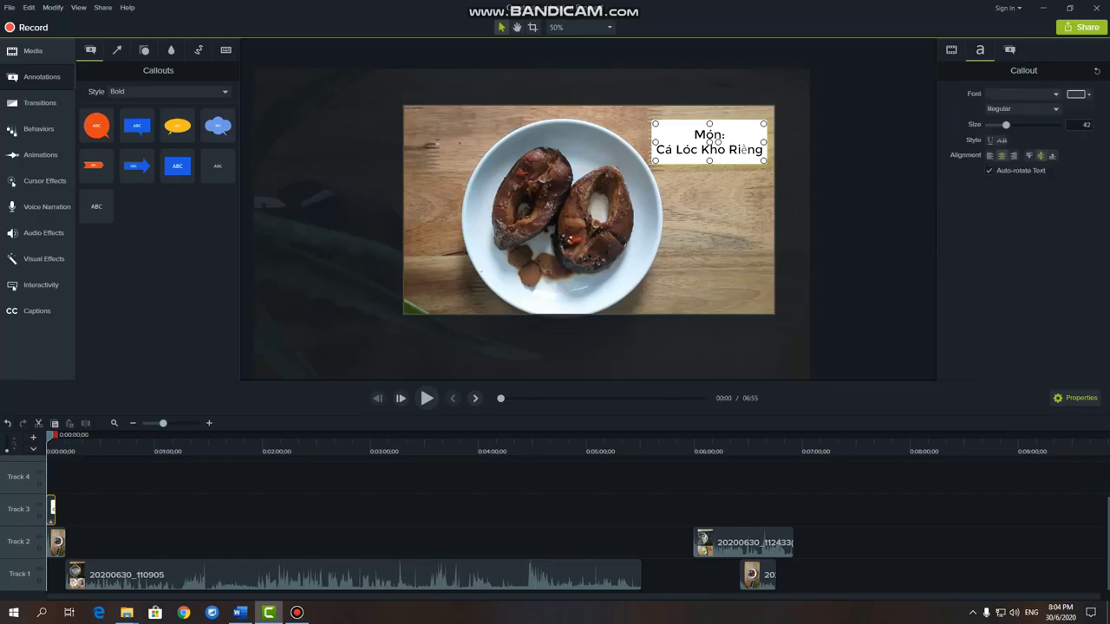
pyautogui.click(1009, 51)
pyautogui.moveTo(990, 195)
pyautogui.mouseDown()
pyautogui.moveTo(1055, 195)
pyautogui.moveTo(993, 196)
pyautogui.mouseUp()
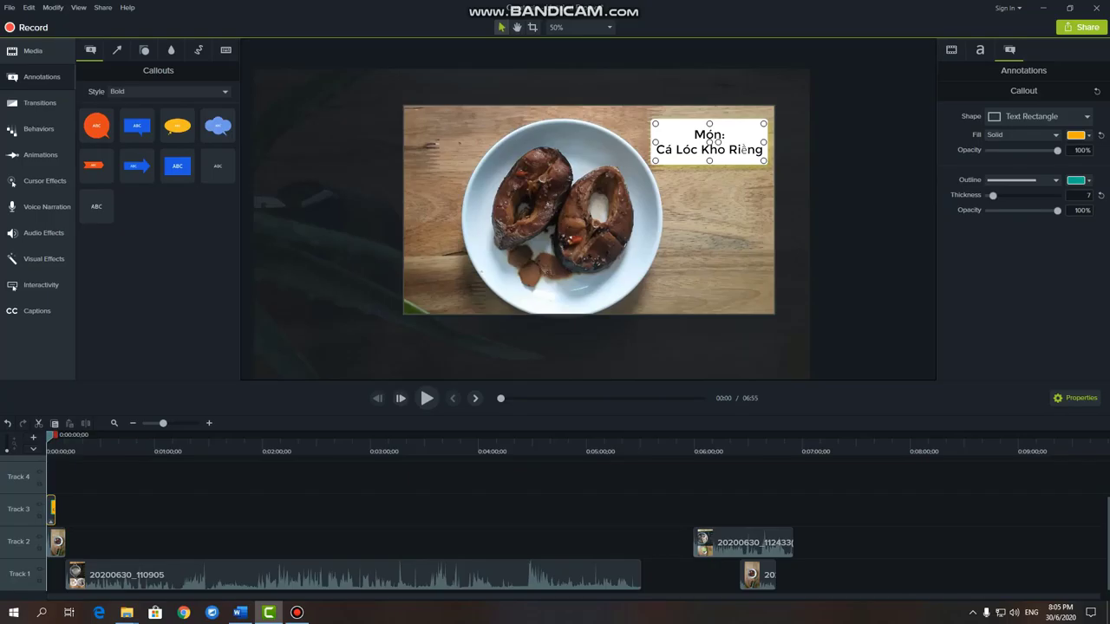
# - Review the callout's text, Drop Shadow and Color Adjustment properties and preview the first seconds of the timeline
pyautogui.click(980, 50)
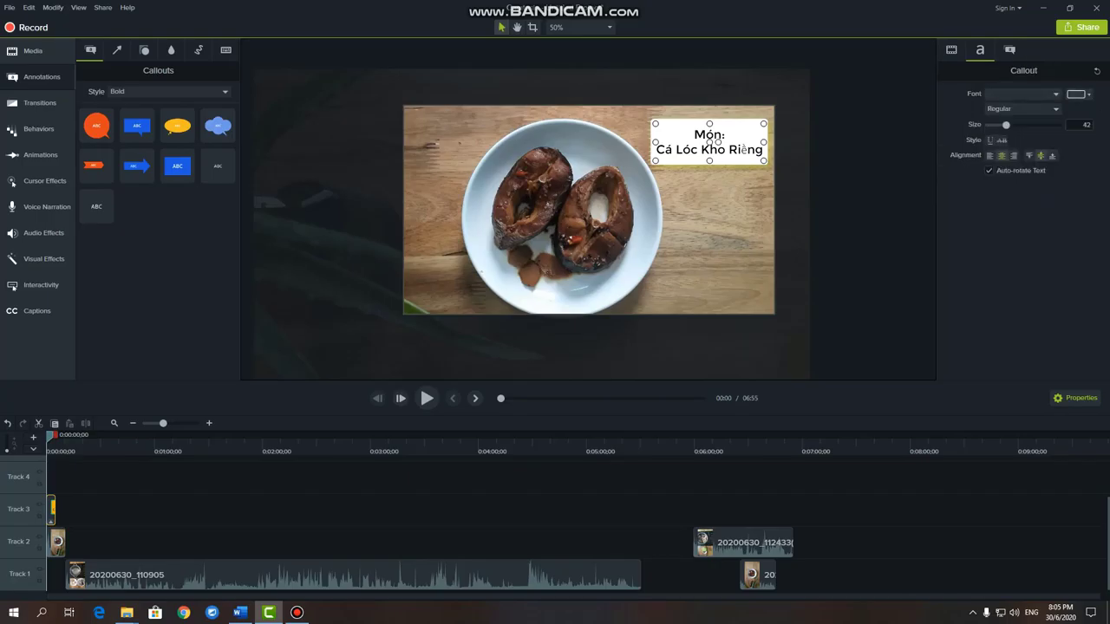
pyautogui.click(952, 49)
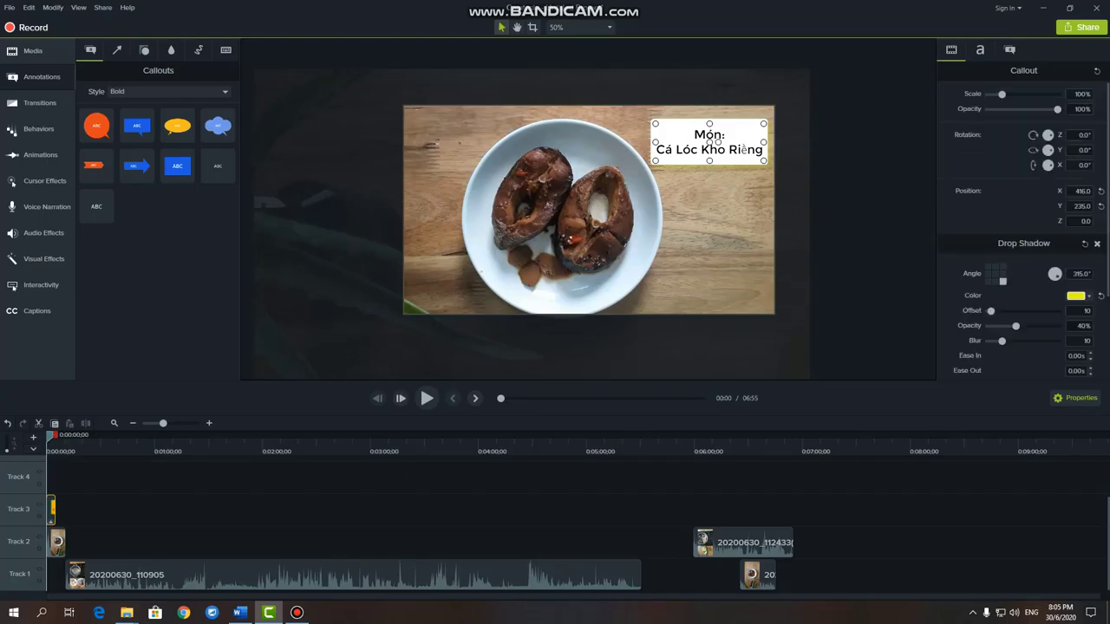
pyautogui.scroll(-2, 1024, 226)
pyautogui.scroll(-1, 1023, 232)
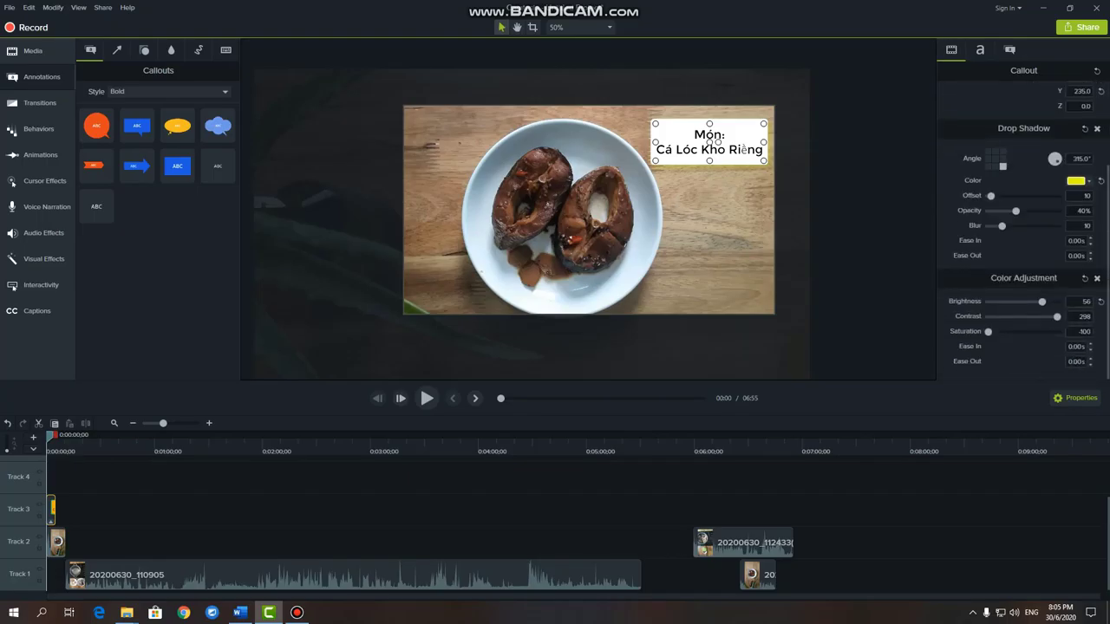
pyautogui.scroll(3, 1024, 231)
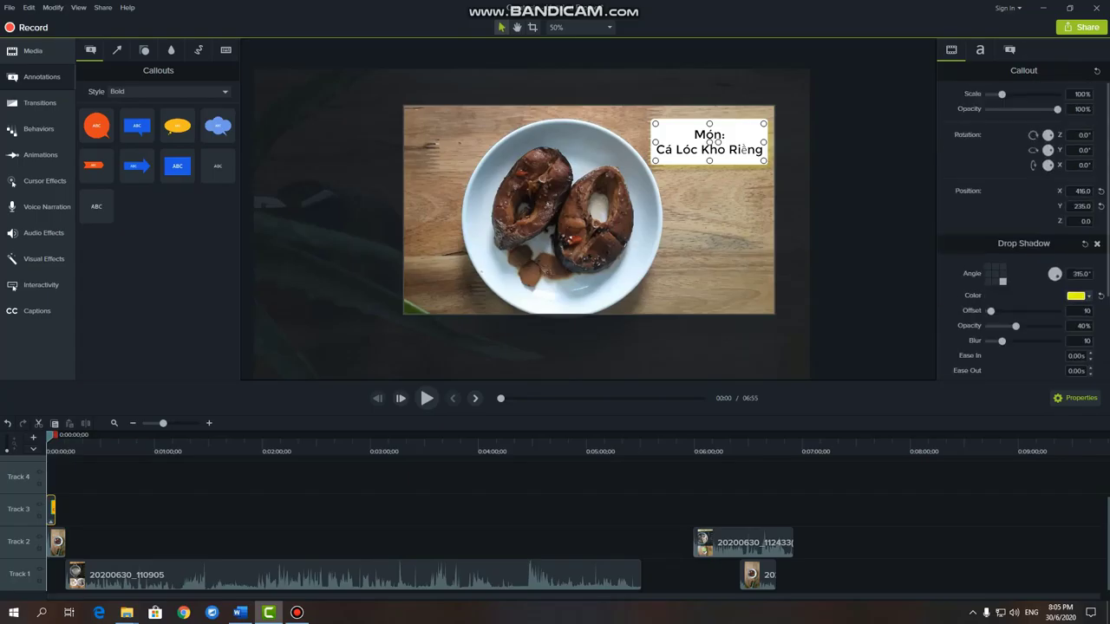
pyautogui.press('Escape')
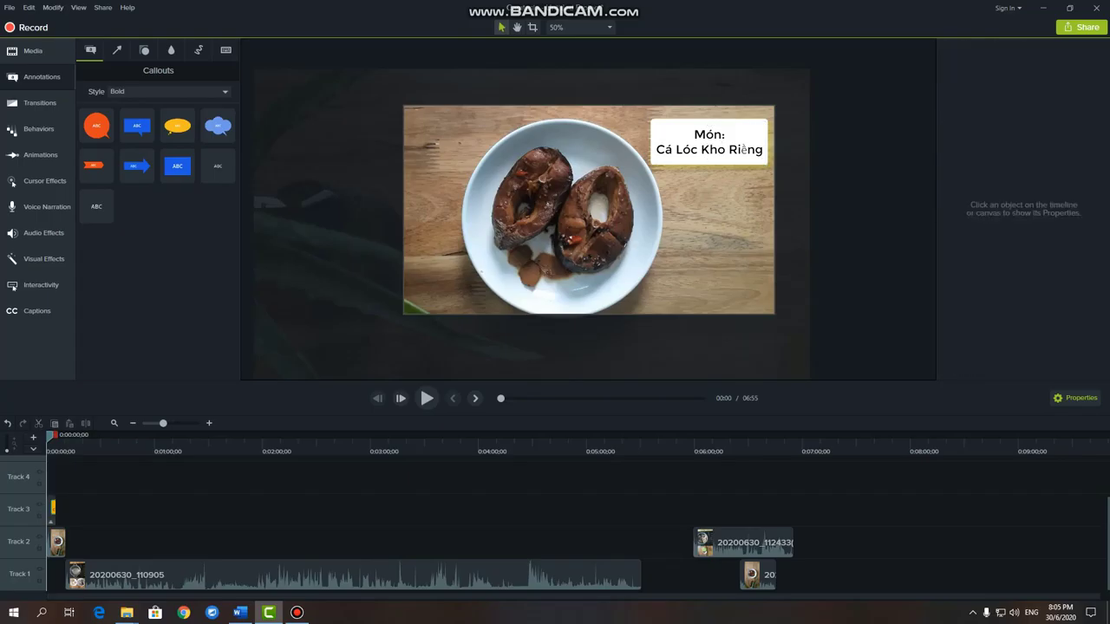
pyautogui.press('space')
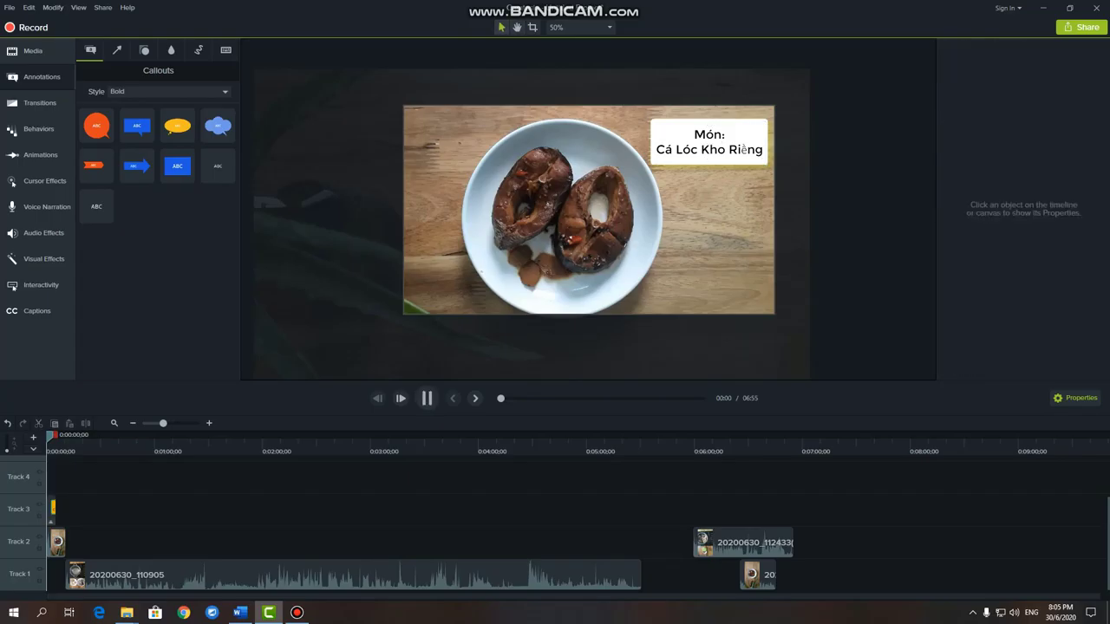
pyautogui.press('space')
# - Add the Circle stretch transition to the dish-name callout on Track 3 and preview the callout's playback
pyautogui.click(50, 512)
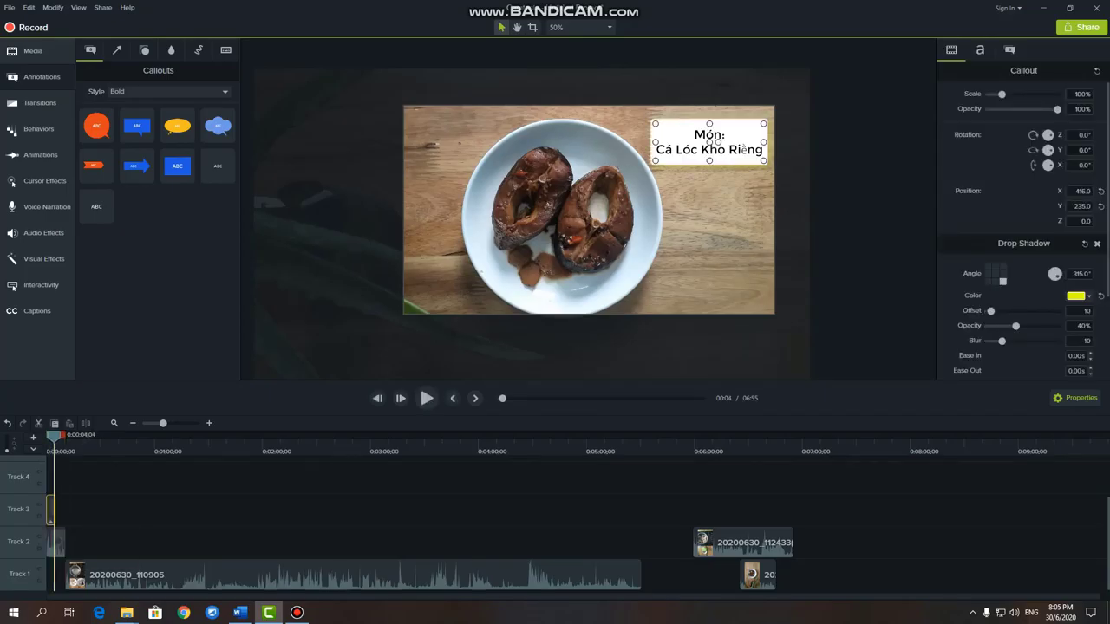
pyautogui.click(40, 103)
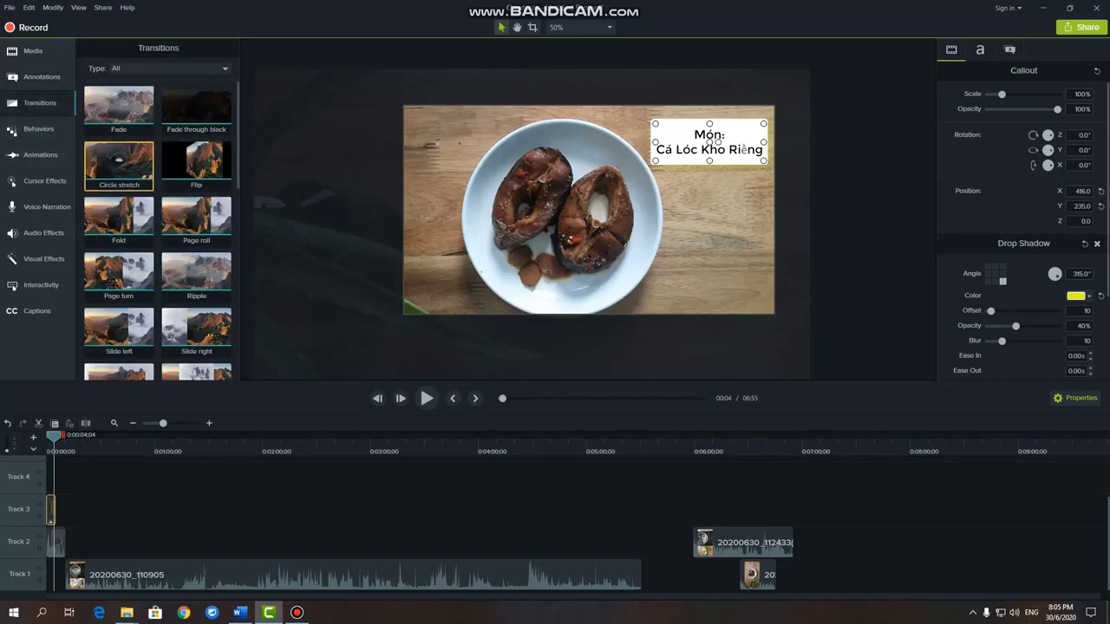
pyautogui.moveTo(118, 160); pyautogui.dragTo(83, 417)
pyautogui.moveTo(52, 510); pyautogui.dragTo(50, 510)
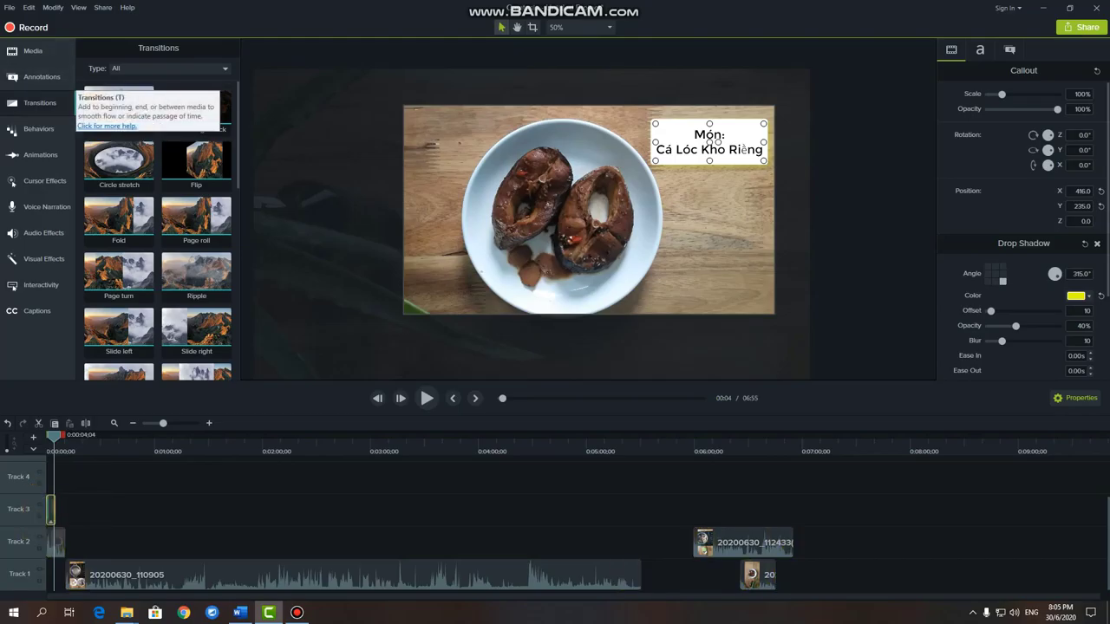
pyautogui.scroll(-1, 118, 217)
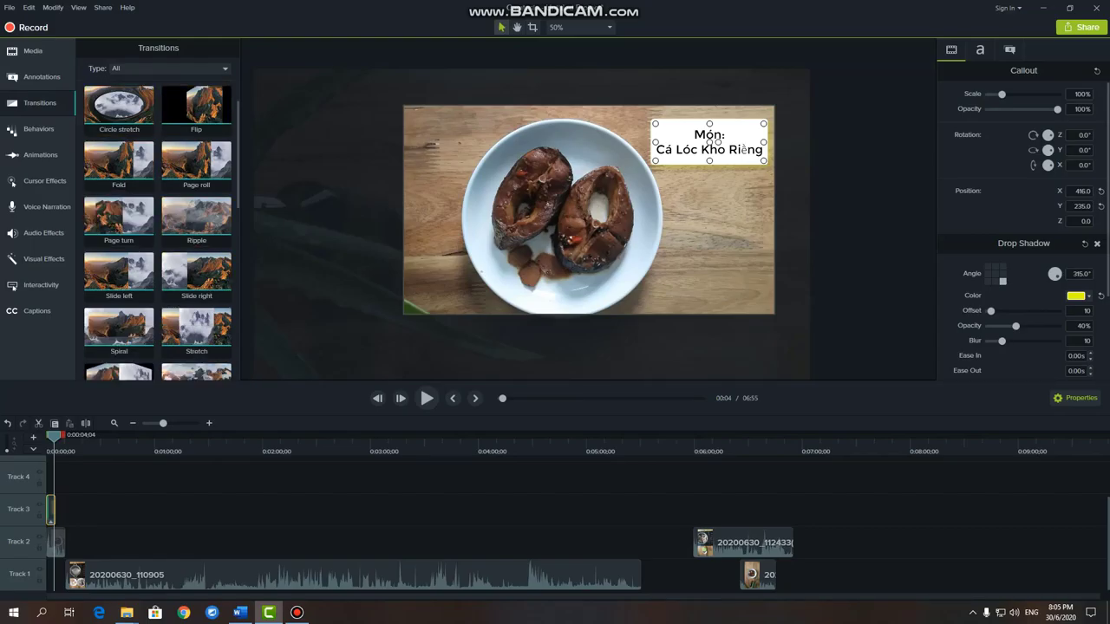
pyautogui.moveTo(54, 436); pyautogui.dragTo(35, 438)
pyautogui.press('space')
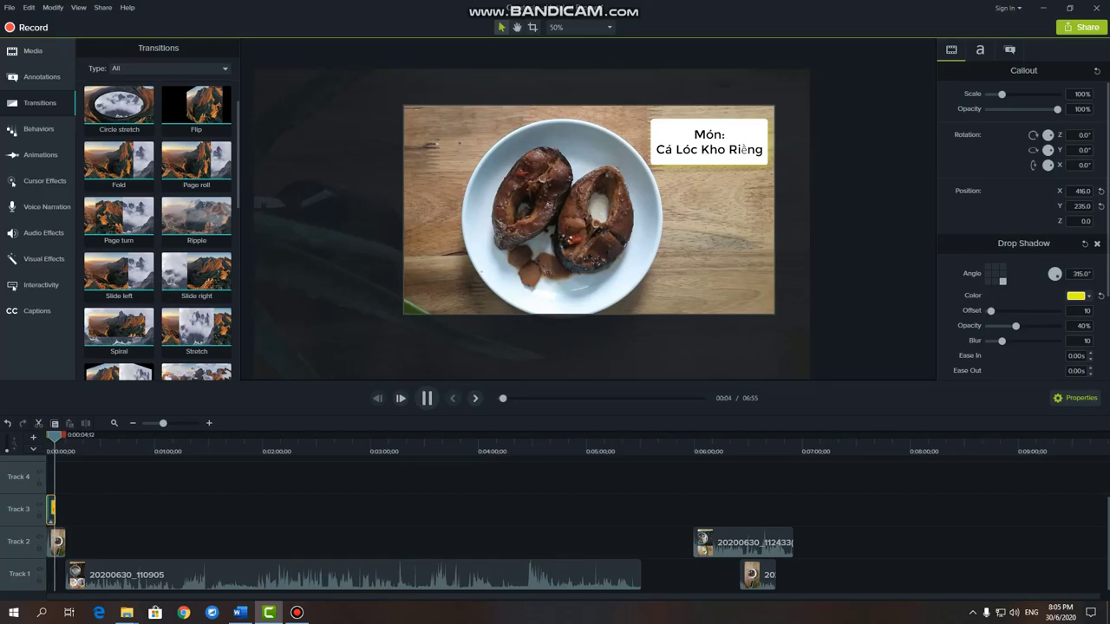
pyautogui.press('space')
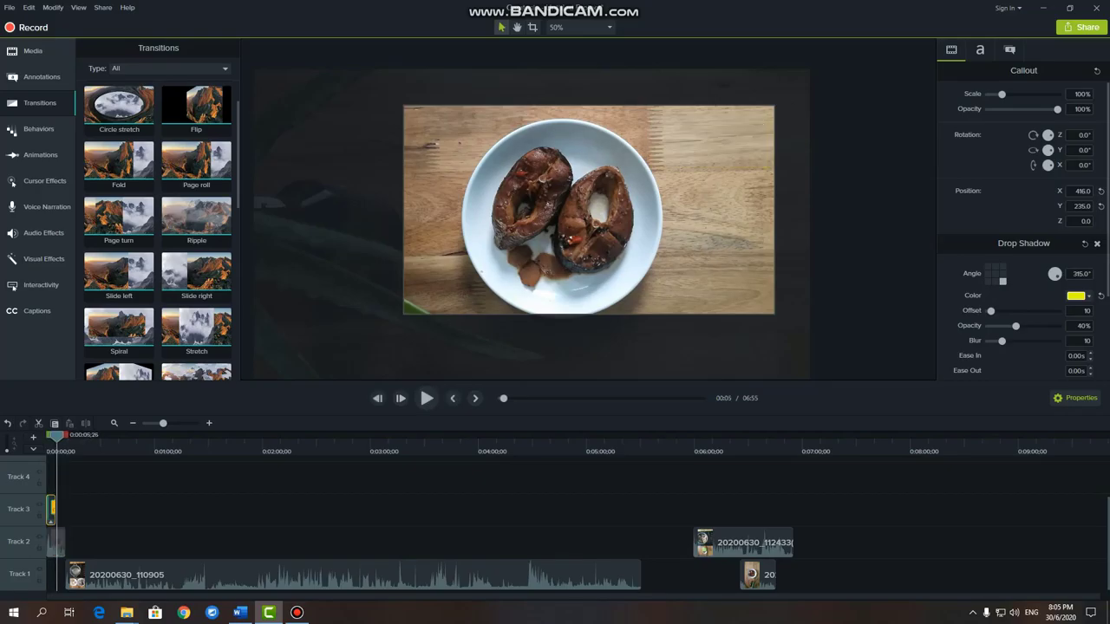
# - Try to add the Stretch transition to the opening dish clip and preview the intro from the beginning
pyautogui.moveTo(196, 332); pyautogui.dragTo(55, 540)
pyautogui.hotkey('ctrl', 'Home')
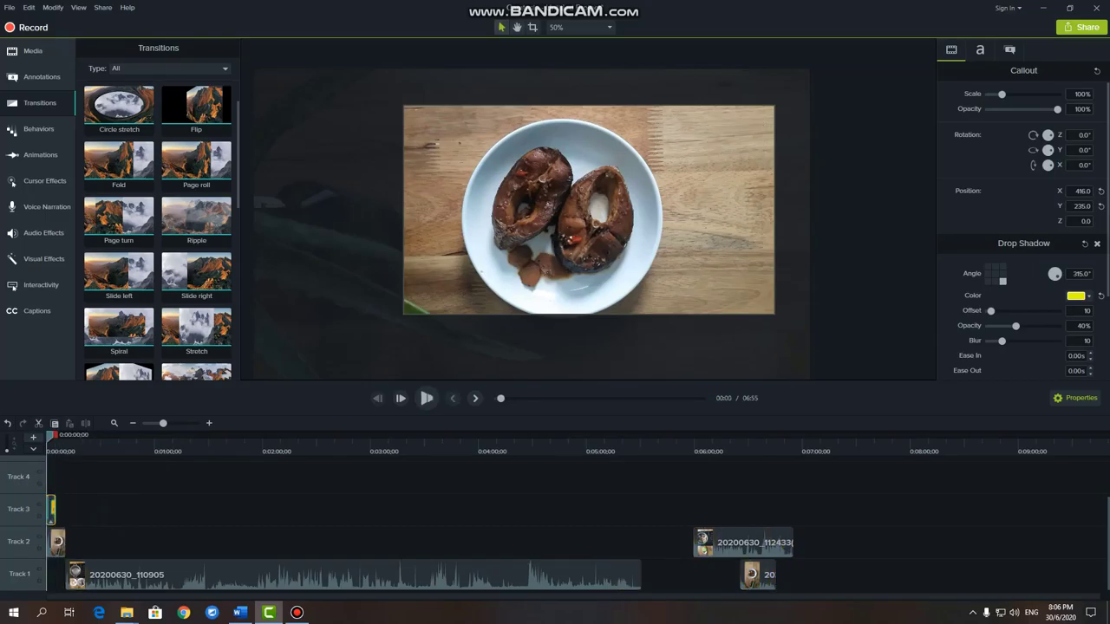
pyautogui.press('space')
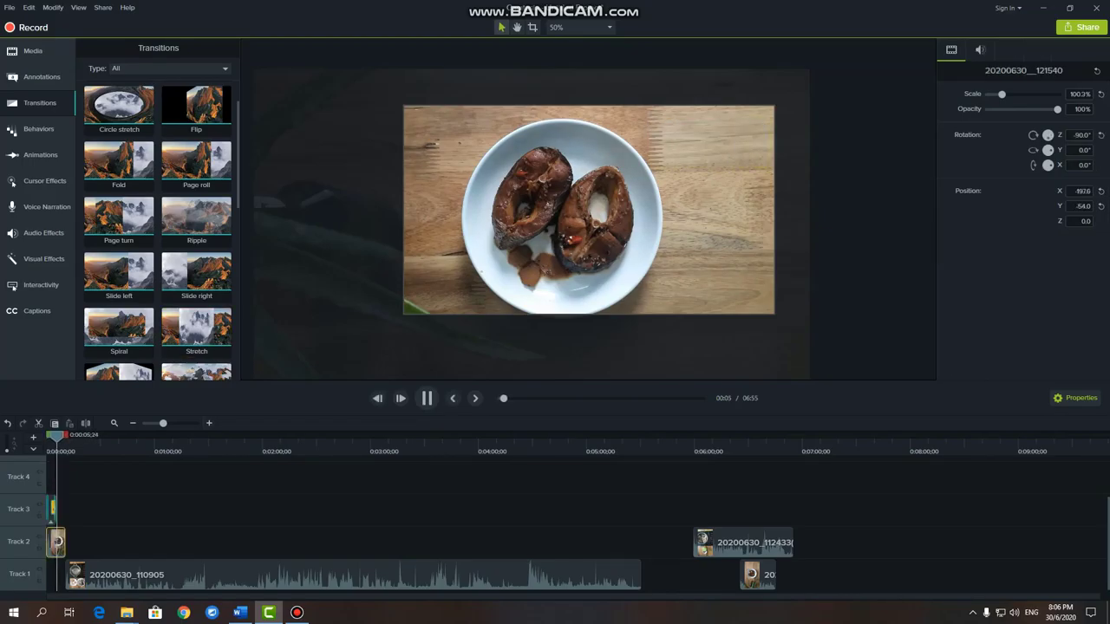
pyautogui.press('space')
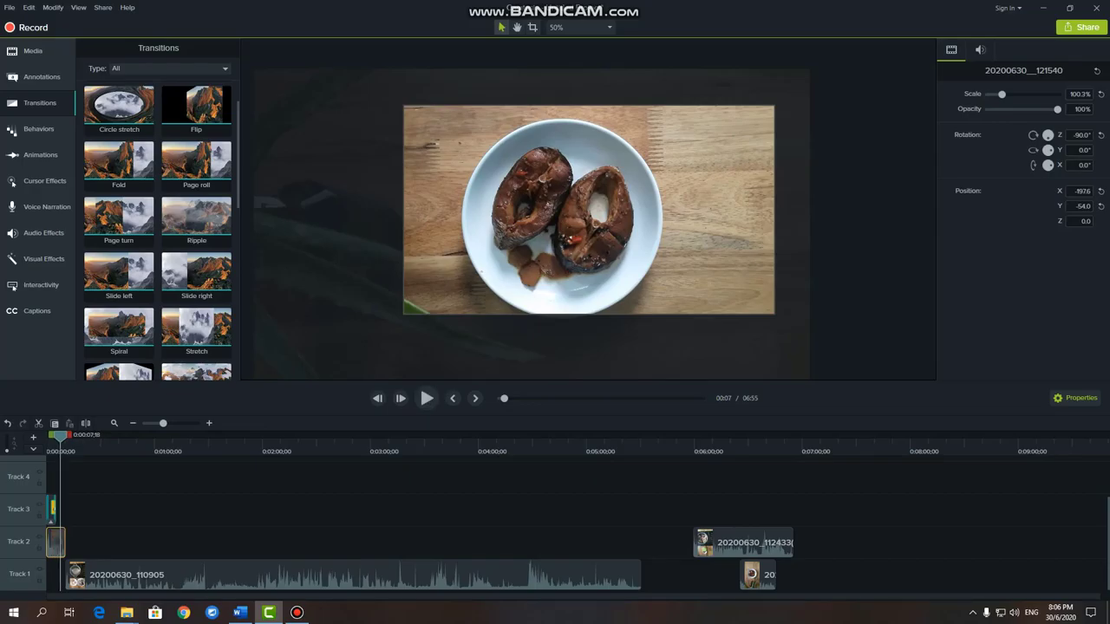
# - Extend the end of the dish-name callout on Track 3 to about 7 seconds and play the intro
pyautogui.moveTo(56, 510); pyautogui.dragTo(60, 510)
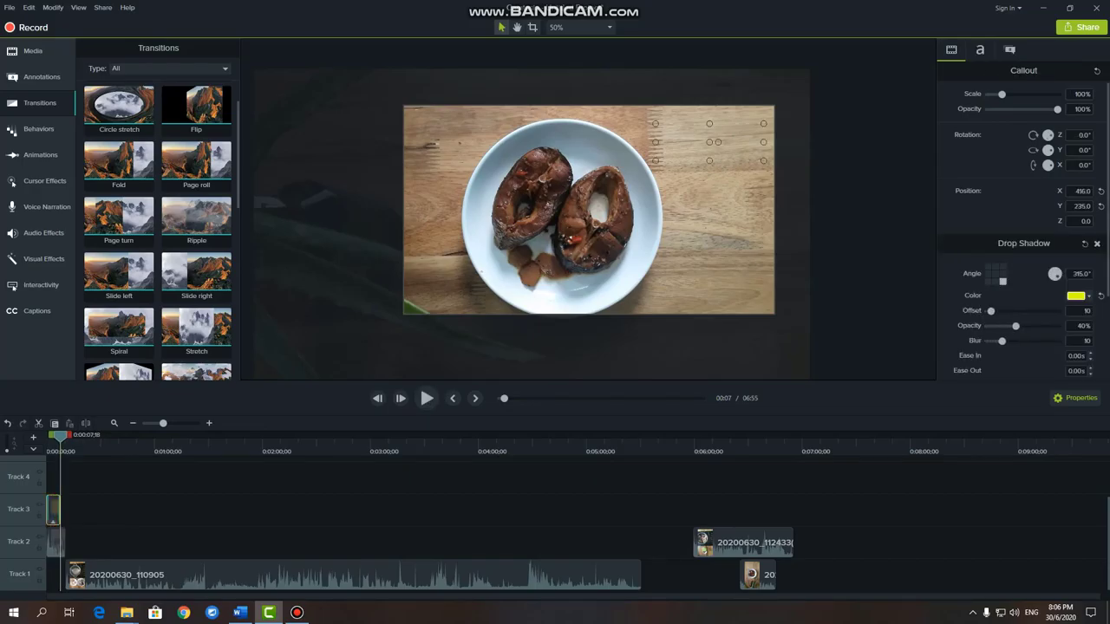
pyautogui.moveTo(61, 436); pyautogui.dragTo(47, 436)
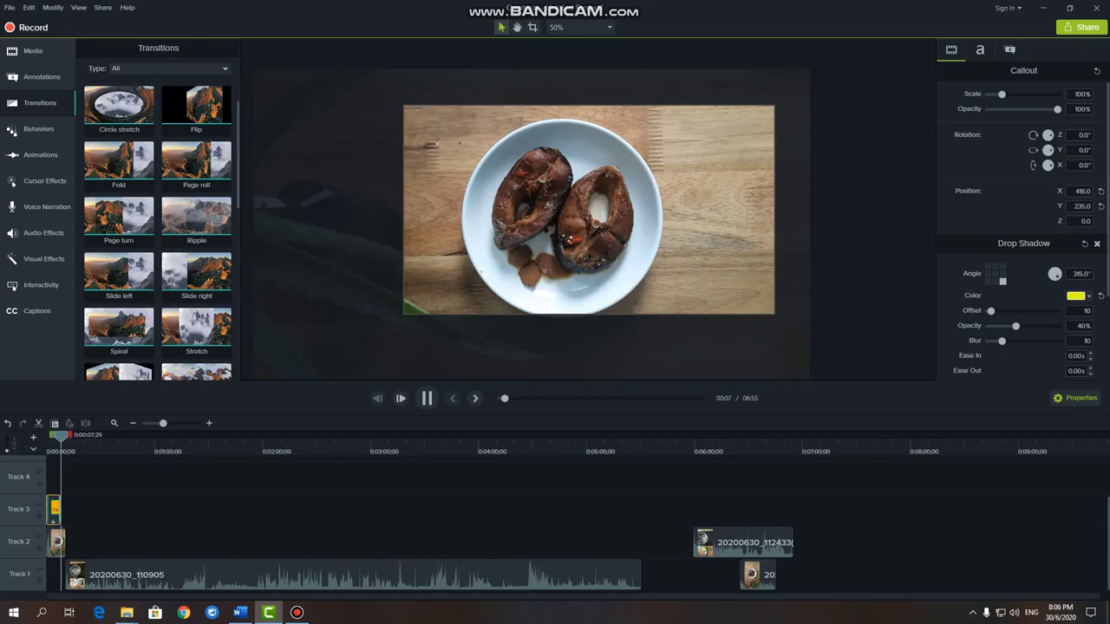
pyautogui.press('space')
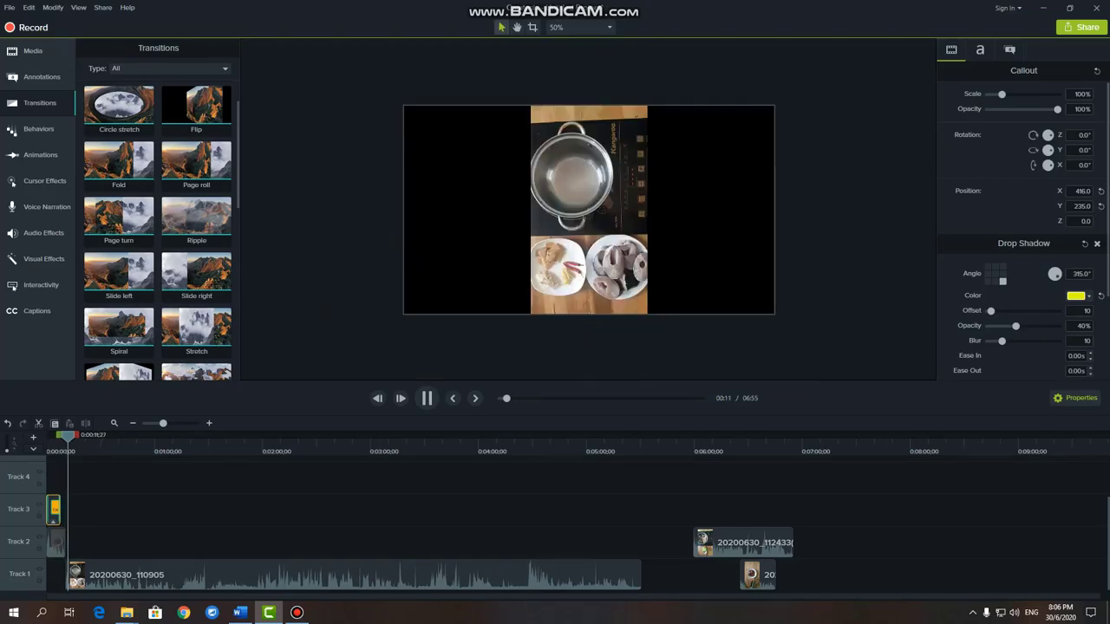
# - Rotate the 20200630_110905 clip to -90° and scale it to 66.7% so that it fills the canvas
pyautogui.click(130, 575)
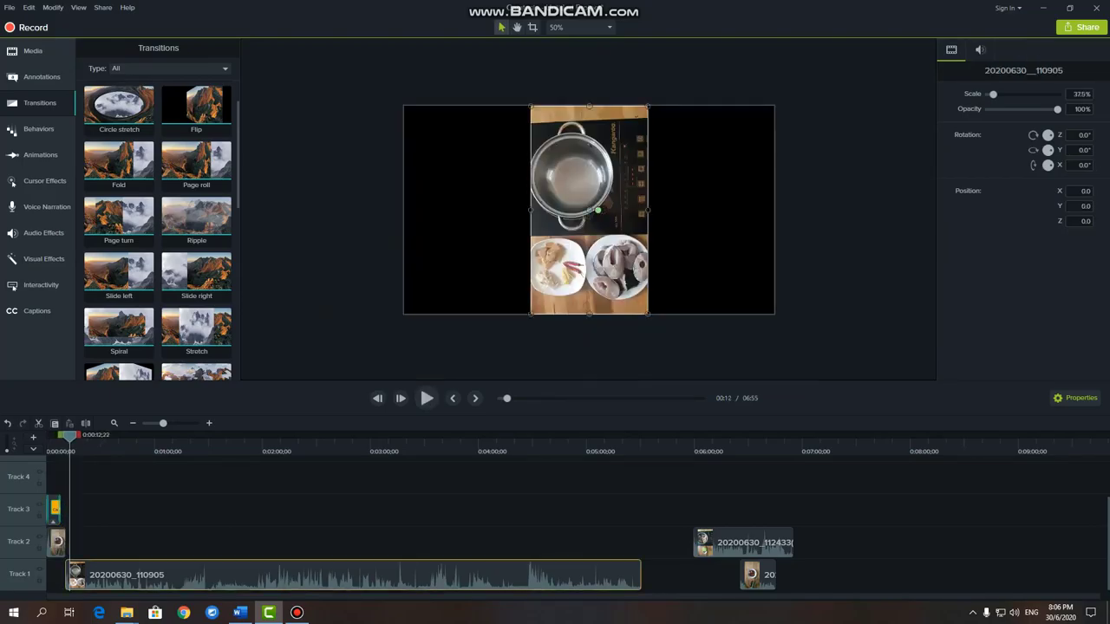
pyautogui.moveTo(598, 210); pyautogui.dragTo(508, 171)
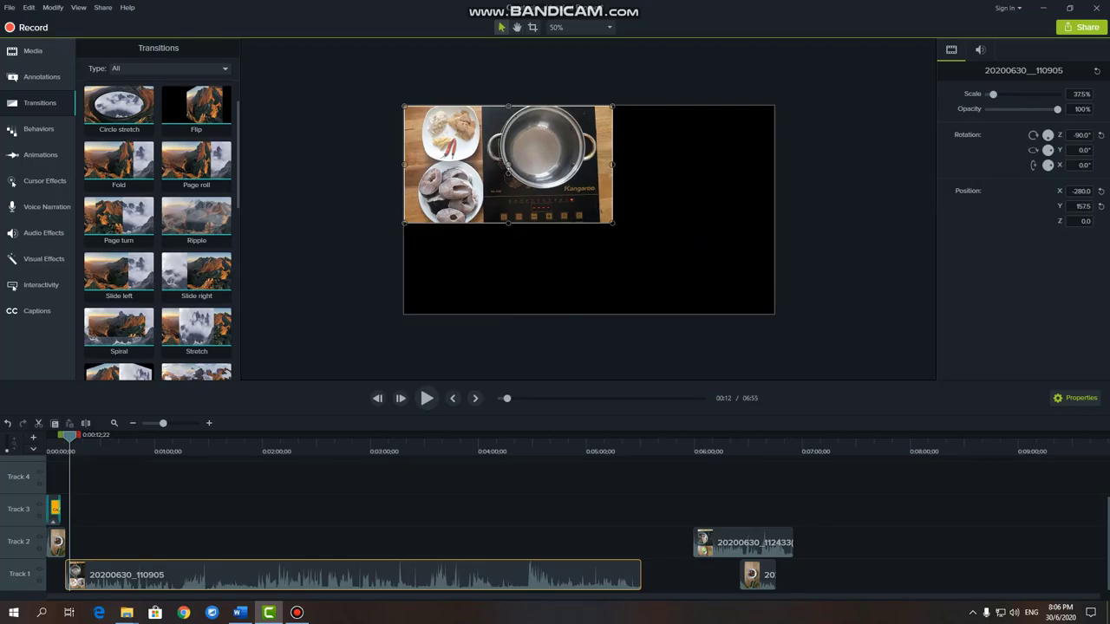
pyautogui.moveTo(612, 223); pyautogui.dragTo(774, 314)
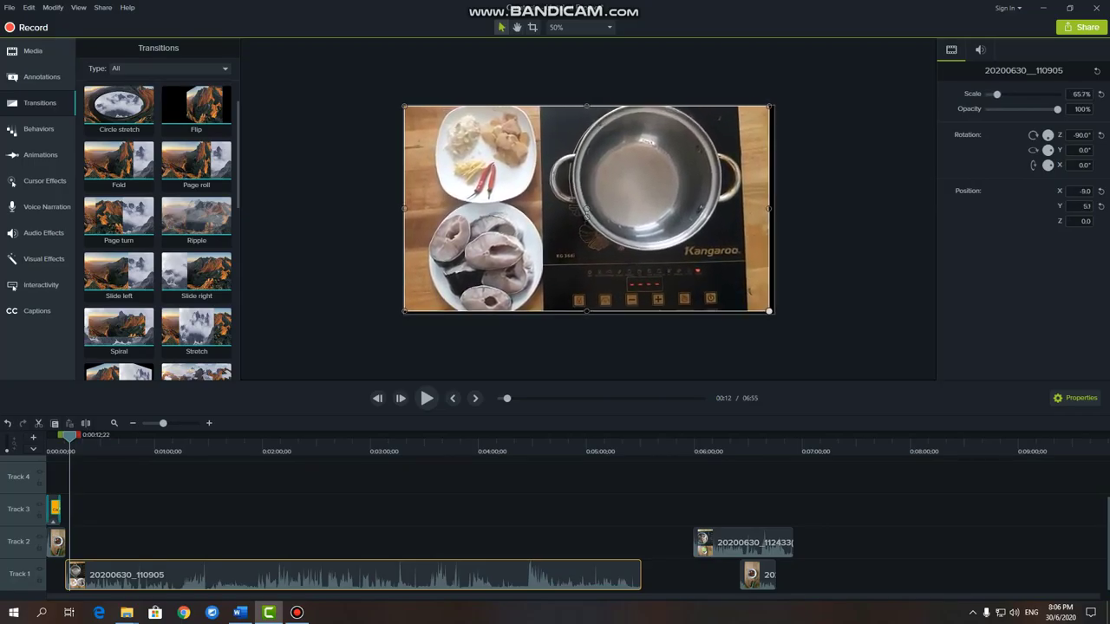
pyautogui.click(833, 326)
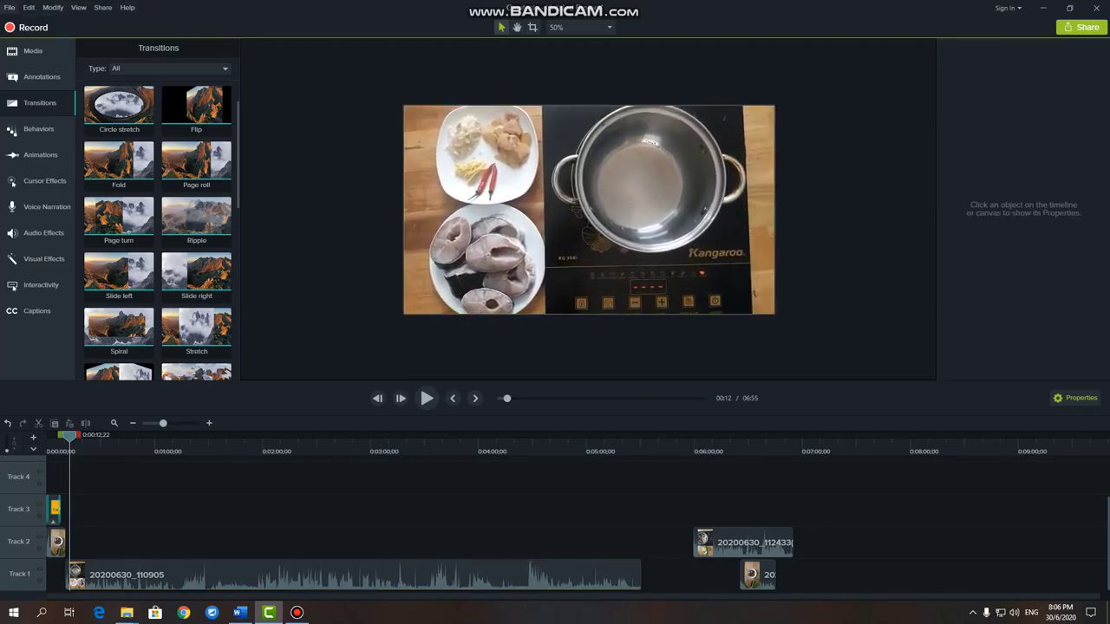
# - Check the canvas dimension options in the project settings and keep 720p HD (1280x720)
pyautogui.click(10, 8)
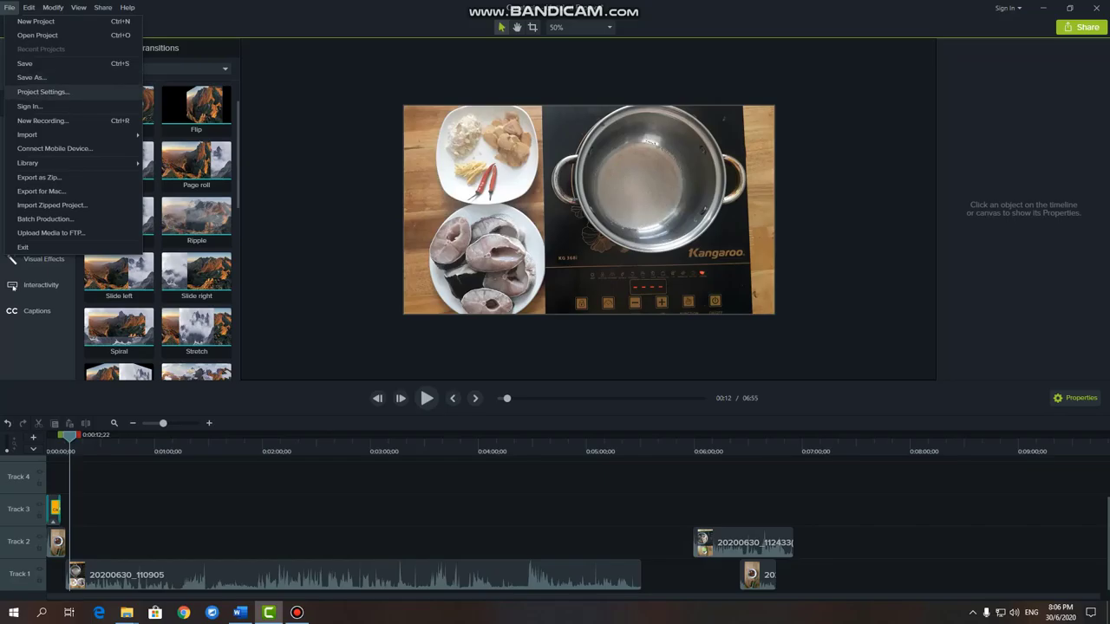
pyautogui.press('Return')
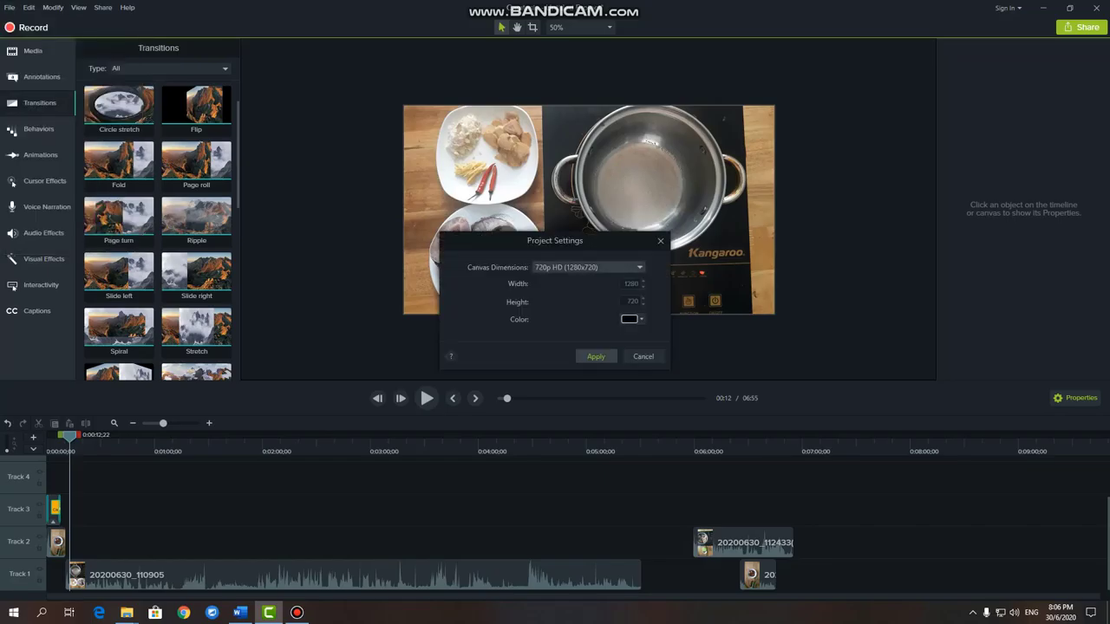
pyautogui.click(590, 267)
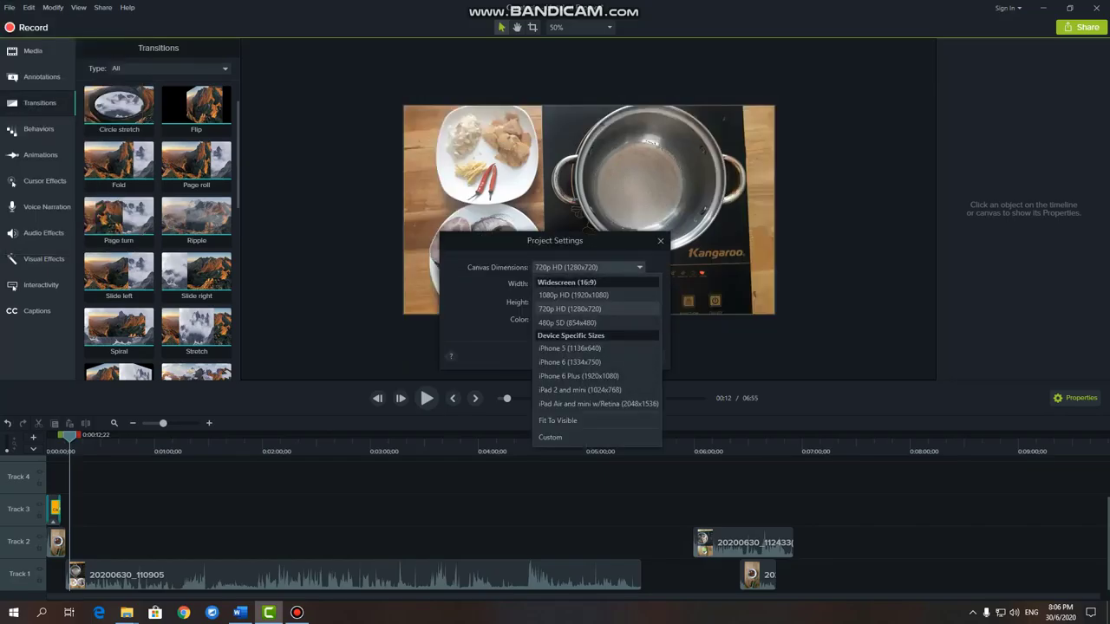
pyautogui.press('Escape')
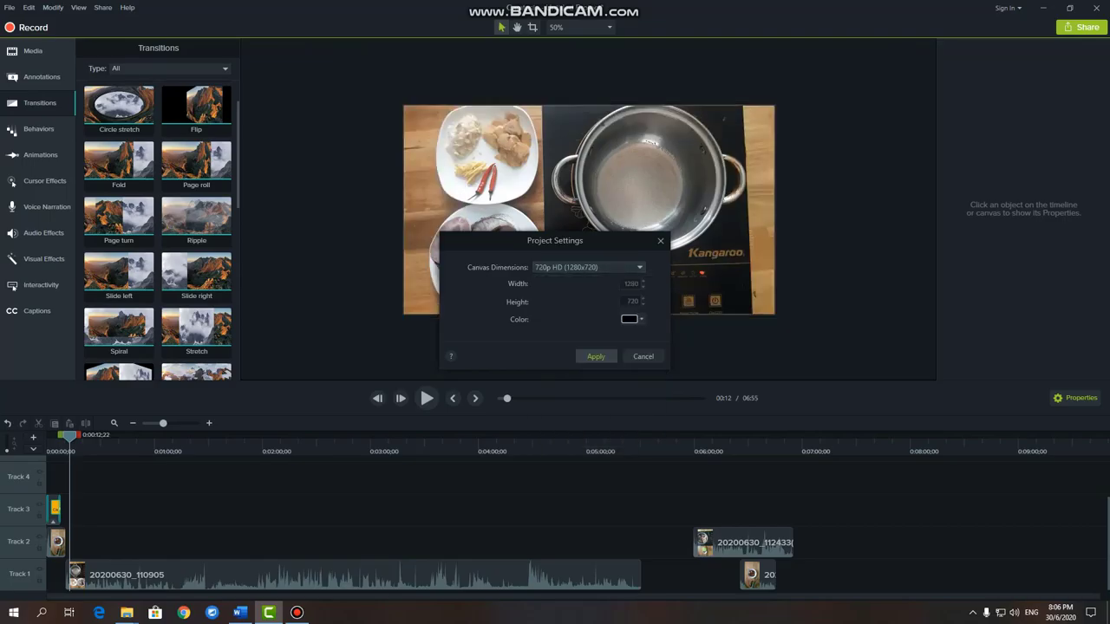
pyautogui.click(595, 356)
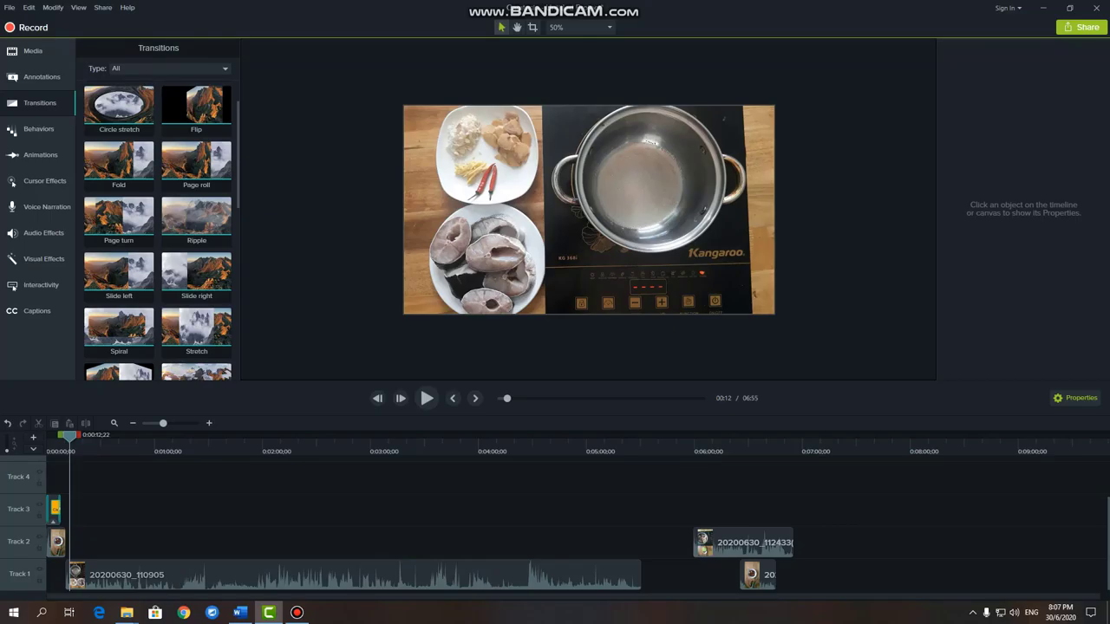
# - Raise the audio volume of the 20200630_110905 clip to 133% and preview its sound
pyautogui.press('space')
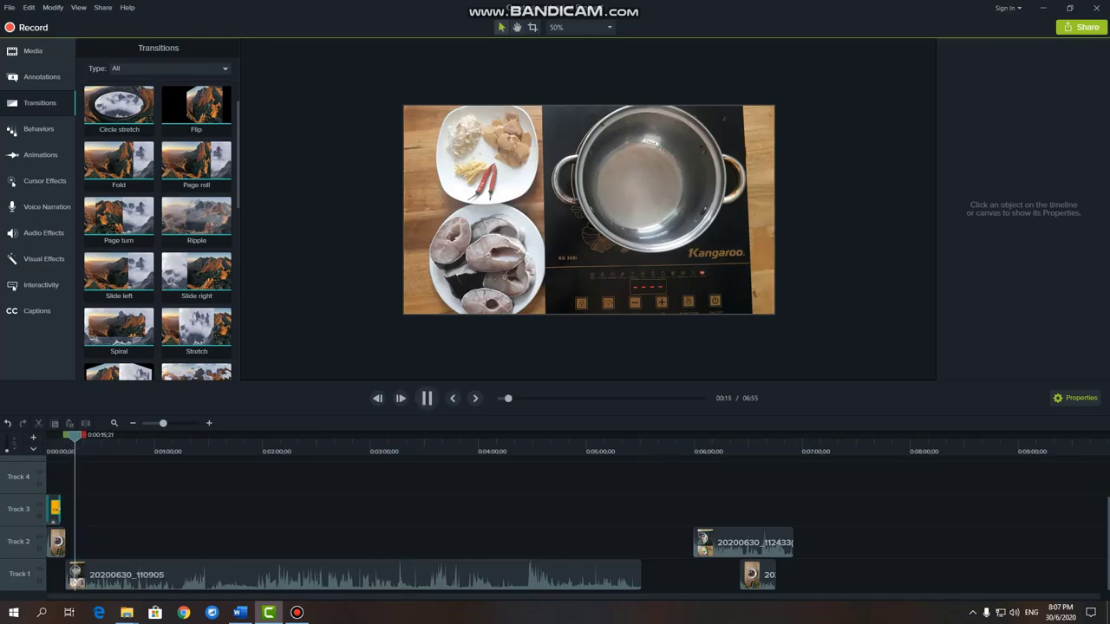
pyautogui.press('space')
pyautogui.rightClick(292, 576)
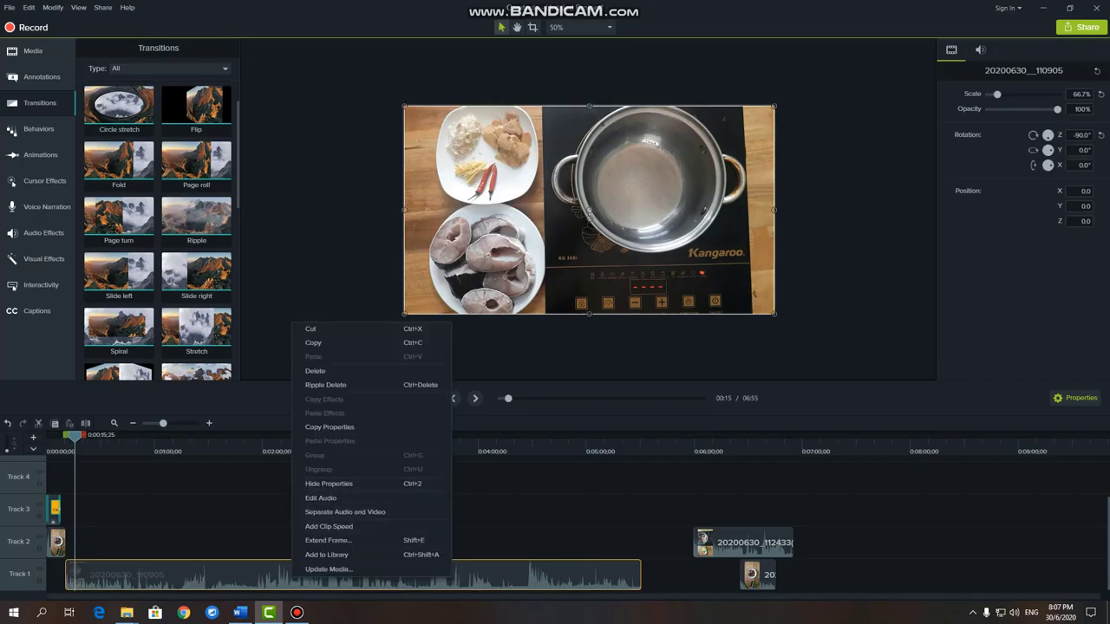
pyautogui.click(321, 498)
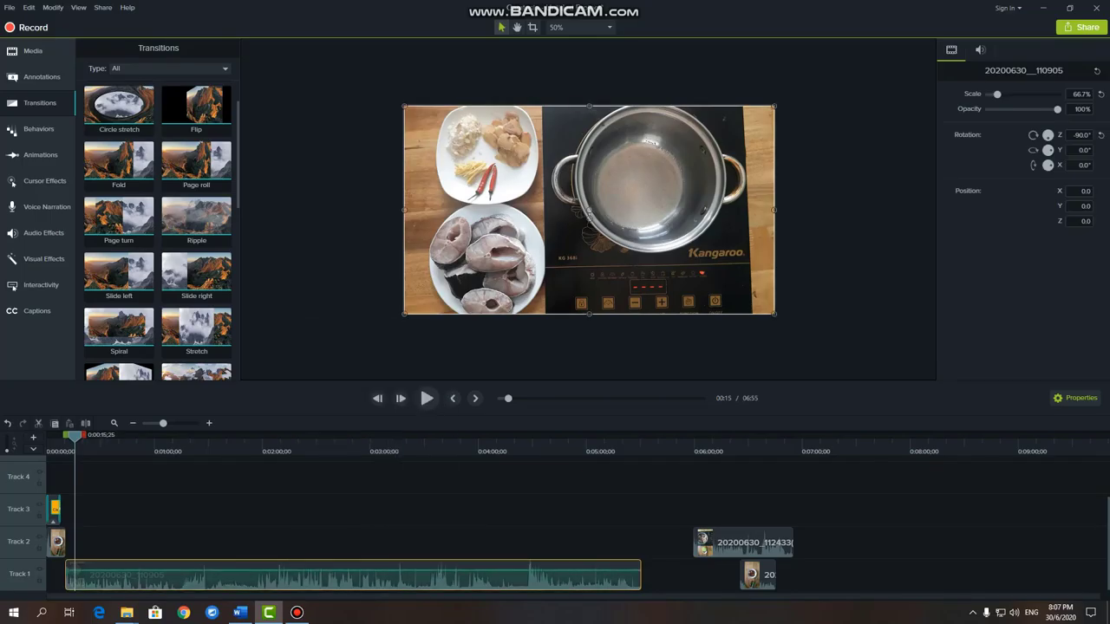
pyautogui.moveTo(71, 571); pyautogui.dragTo(71, 570)
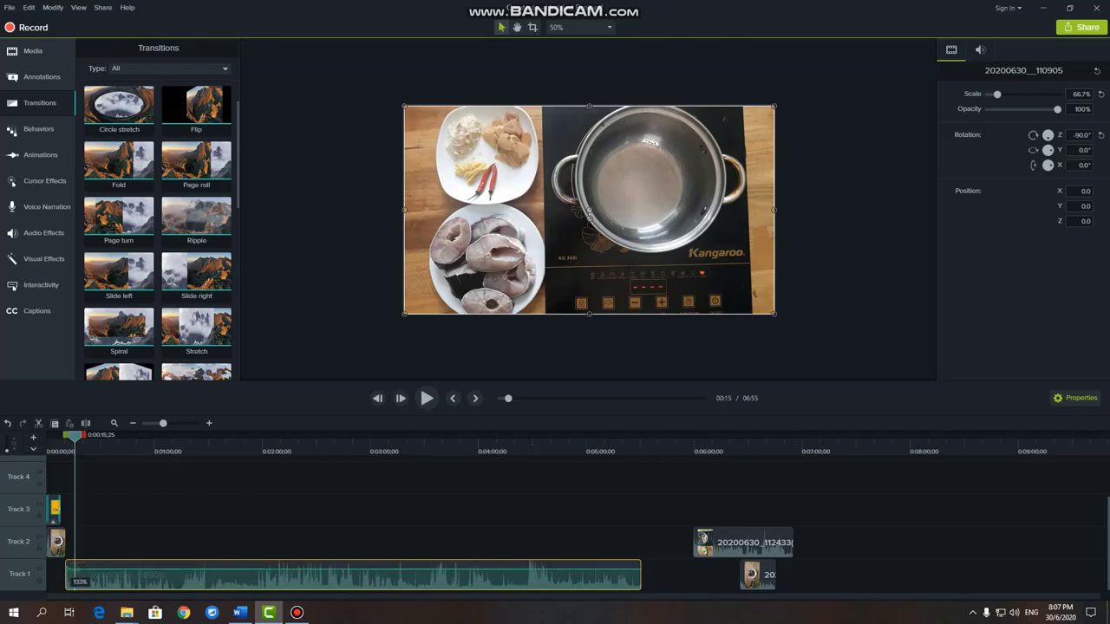
pyautogui.press('space')
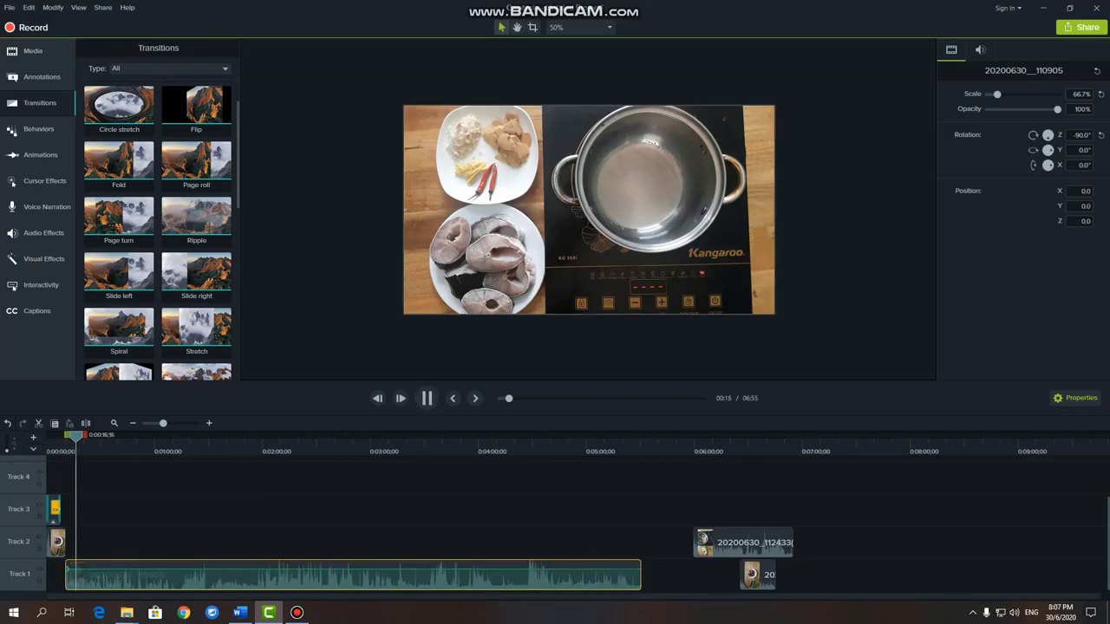
pyautogui.hotkey('ctrl', 'd')
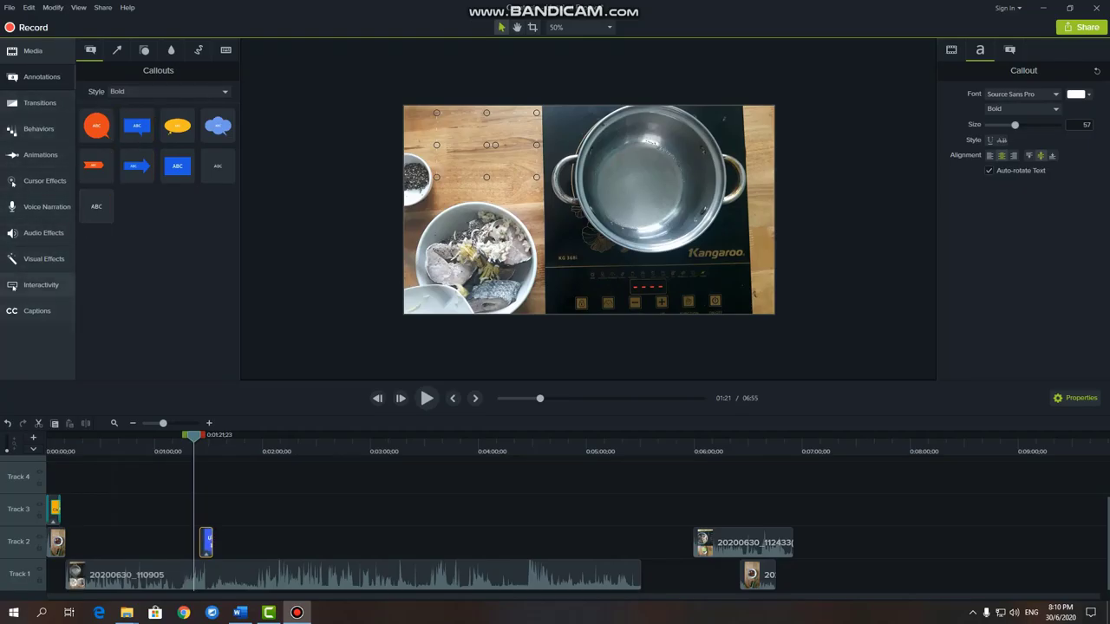
# - Add the Ripple and Spiral transitions to the blue callout on Track 2 and play the timeline from there
pyautogui.click(39, 102)
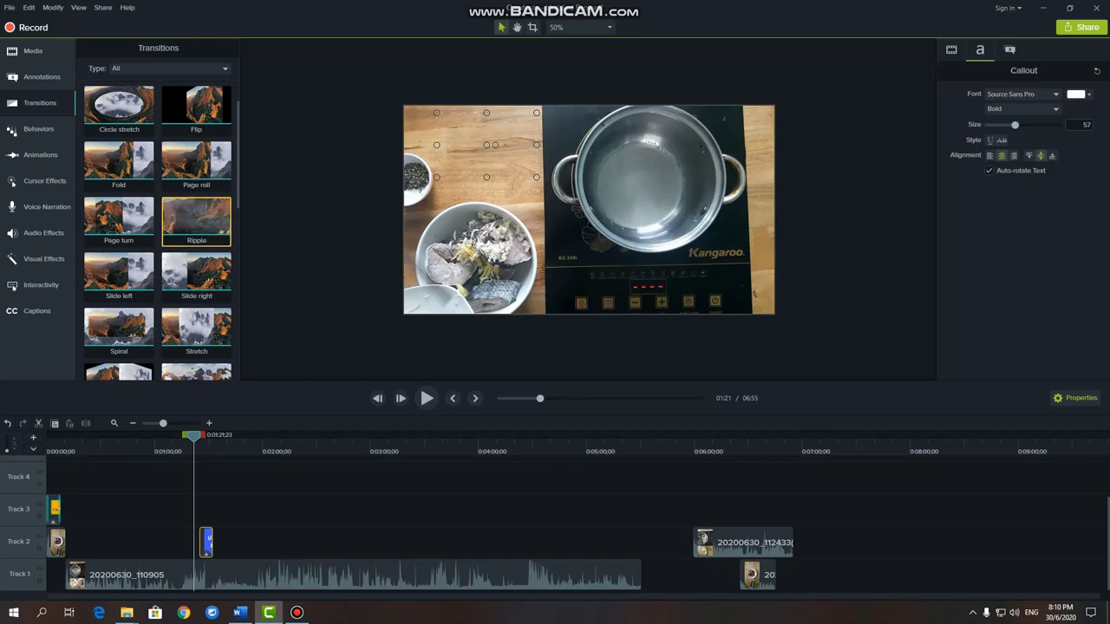
pyautogui.moveTo(196, 218); pyautogui.dragTo(206, 544)
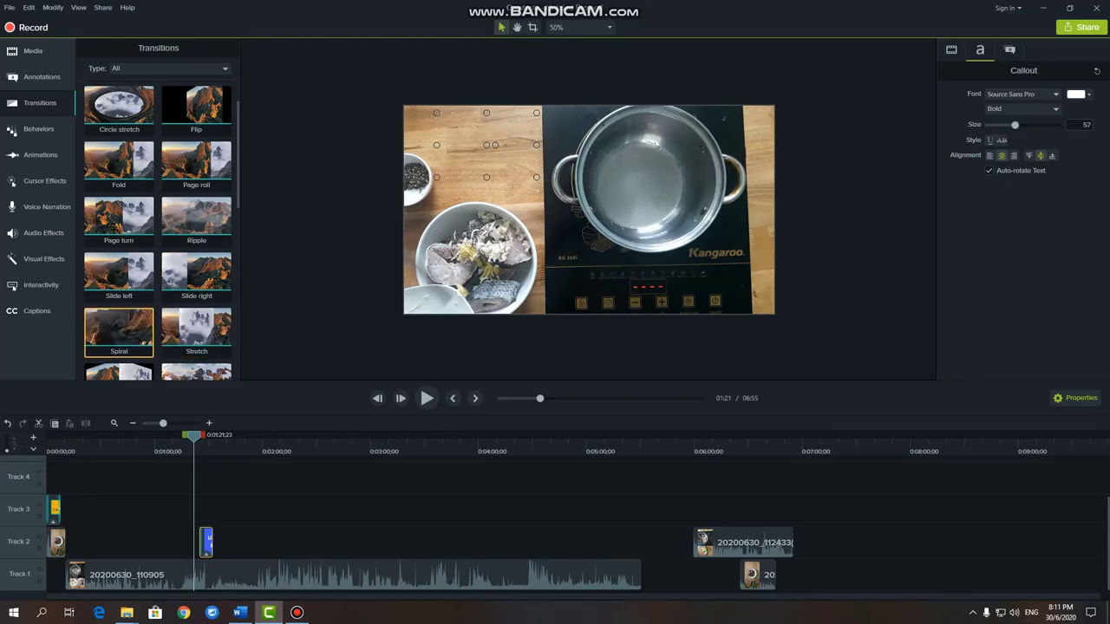
pyautogui.moveTo(119, 329); pyautogui.dragTo(205, 543)
pyautogui.press('space')
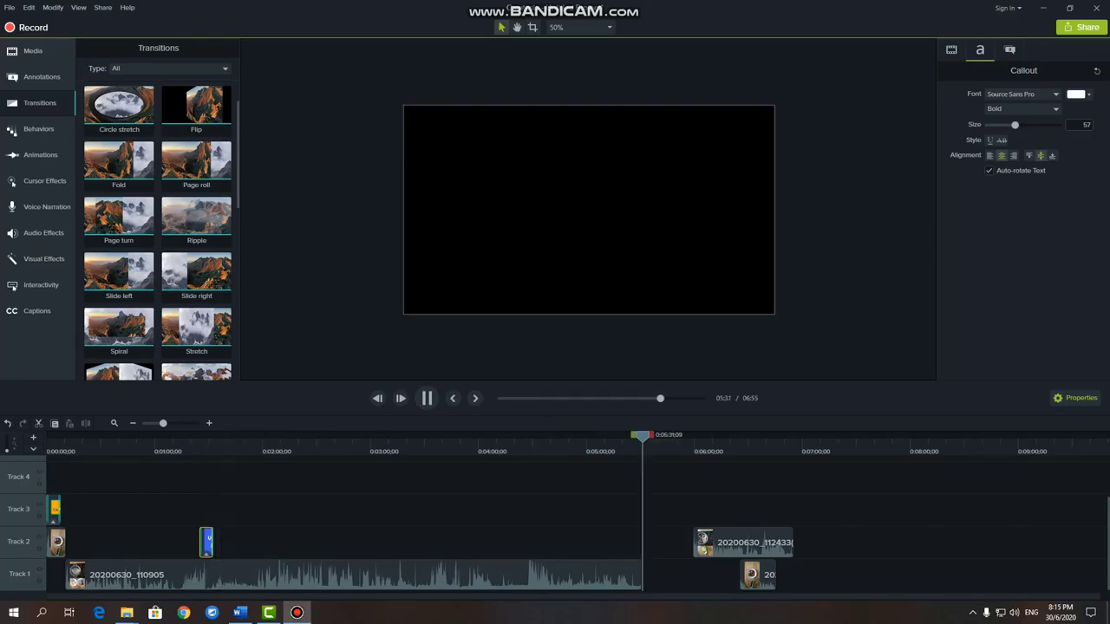
pyautogui.click(426, 398)
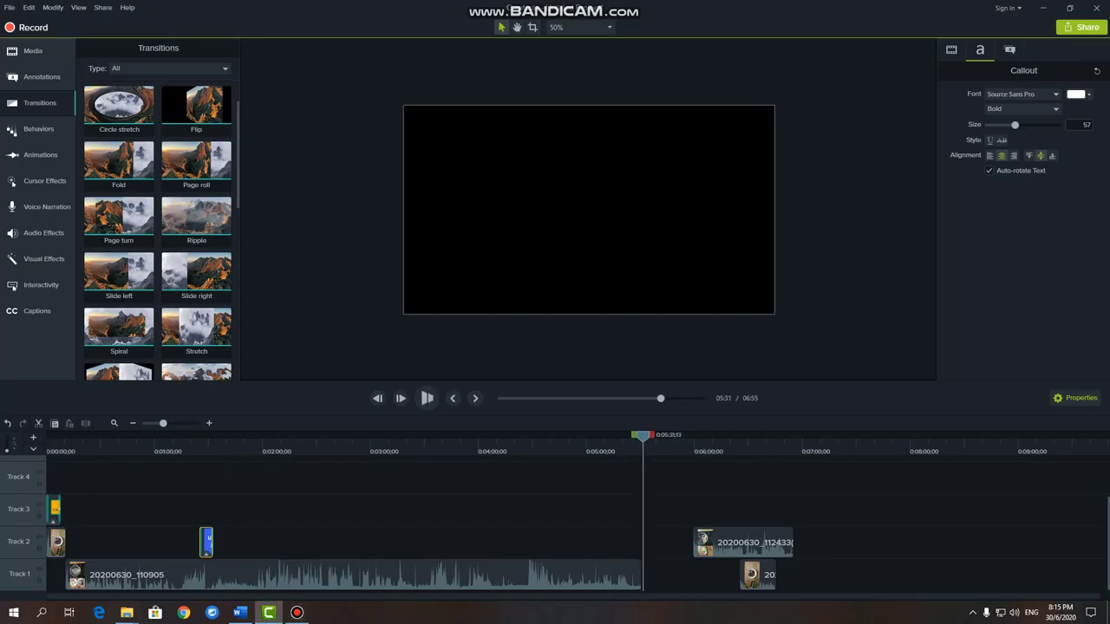
# - Shift the 20200630_121832 clip further along Track 1 and move the 20200630_112433(1) clip on Track 2 to start where the 20200630_110905 clip ends
pyautogui.click(638, 443)
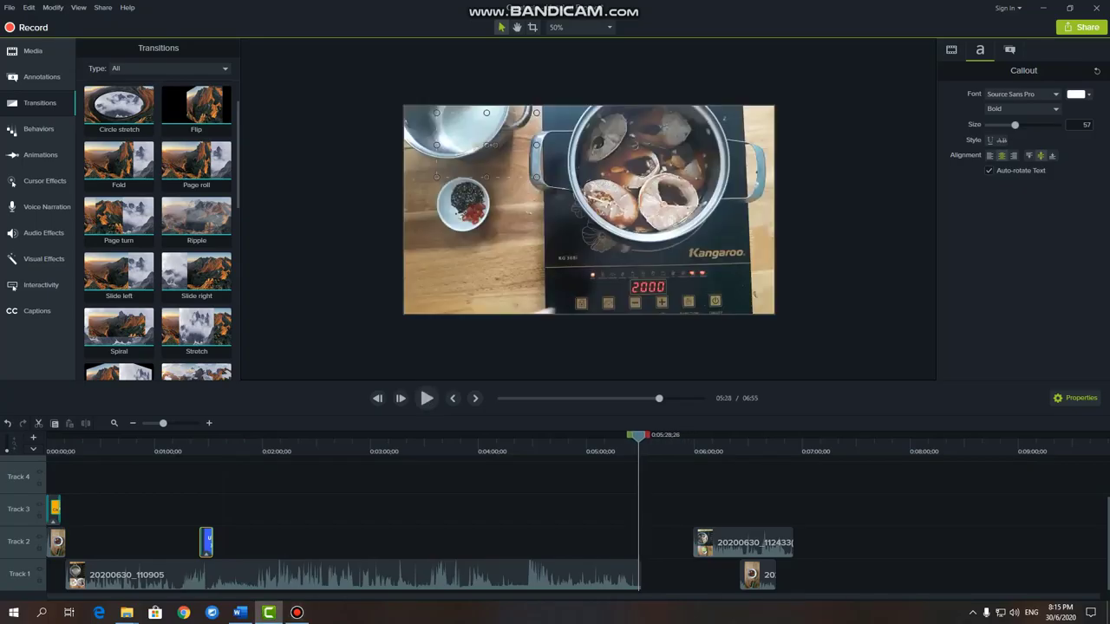
pyautogui.moveTo(757, 575); pyautogui.dragTo(902, 575)
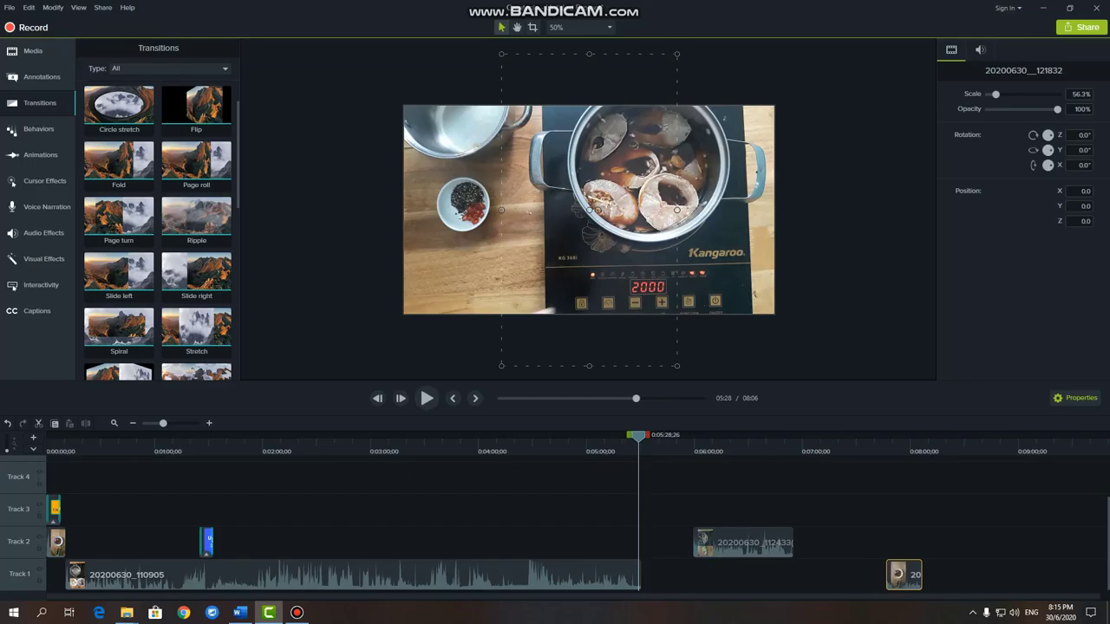
pyautogui.moveTo(744, 543)
pyautogui.mouseDown()
pyautogui.moveTo(695, 543)
pyautogui.moveTo(736, 543)
pyautogui.mouseUp()
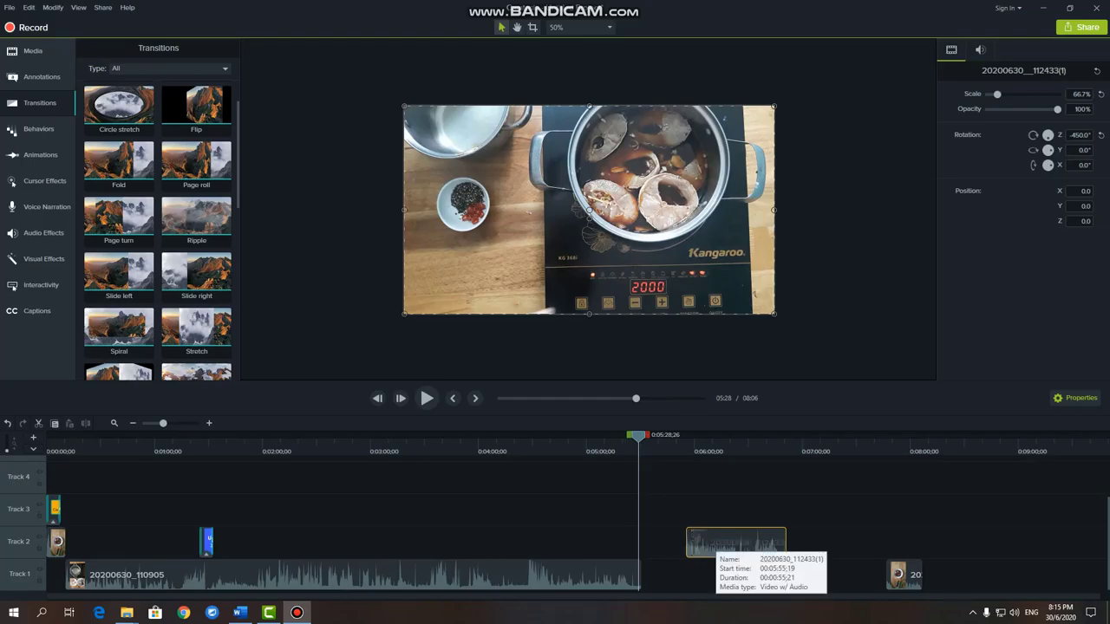
pyautogui.moveTo(736, 543); pyautogui.dragTo(692, 543)
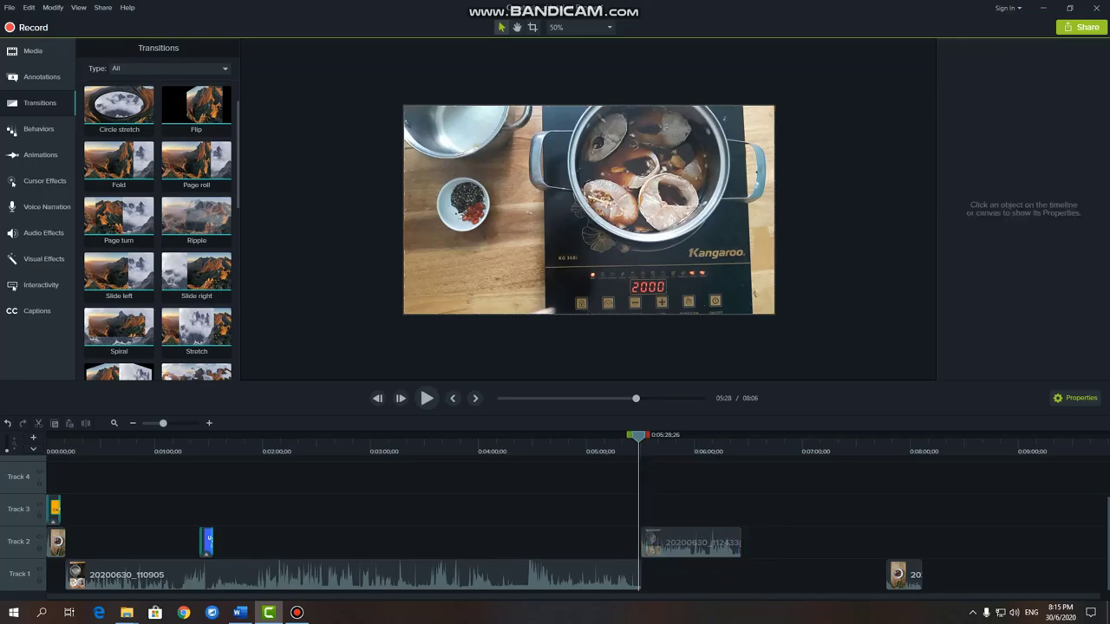
pyautogui.moveTo(638, 436)
pyautogui.mouseDown()
pyautogui.moveTo(665, 436)
pyautogui.moveTo(636, 435)
pyautogui.mouseUp()
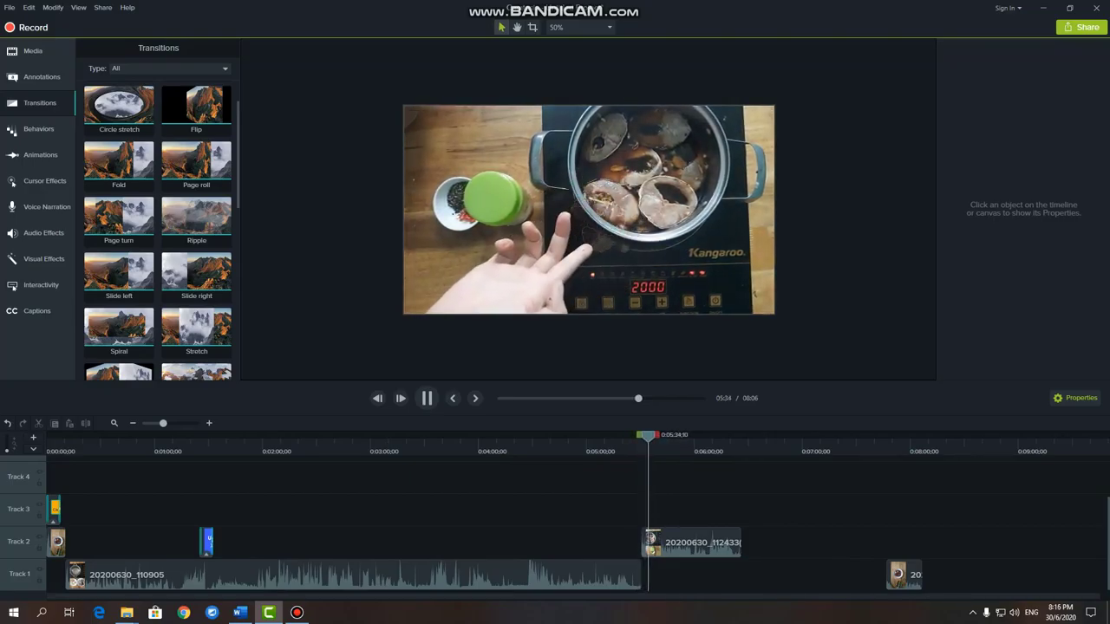
pyautogui.press('space')
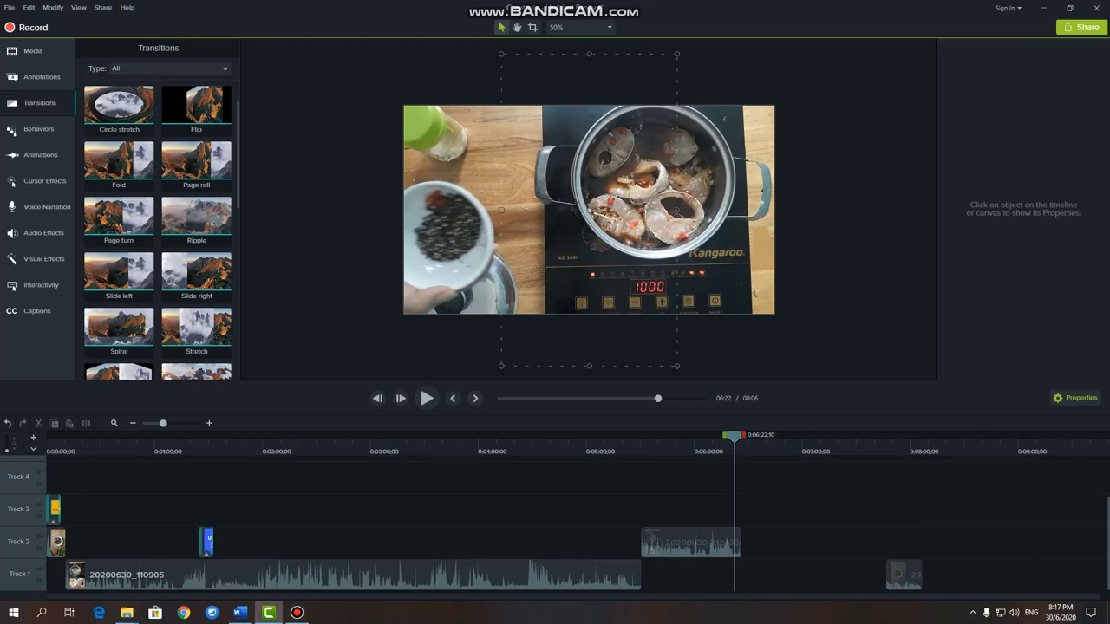
# - Move the 20200630_121832 clip on Track 1 to start where the 20200630_112433(1) clip ends, and play across the join
pyautogui.moveTo(902, 574); pyautogui.dragTo(759, 574)
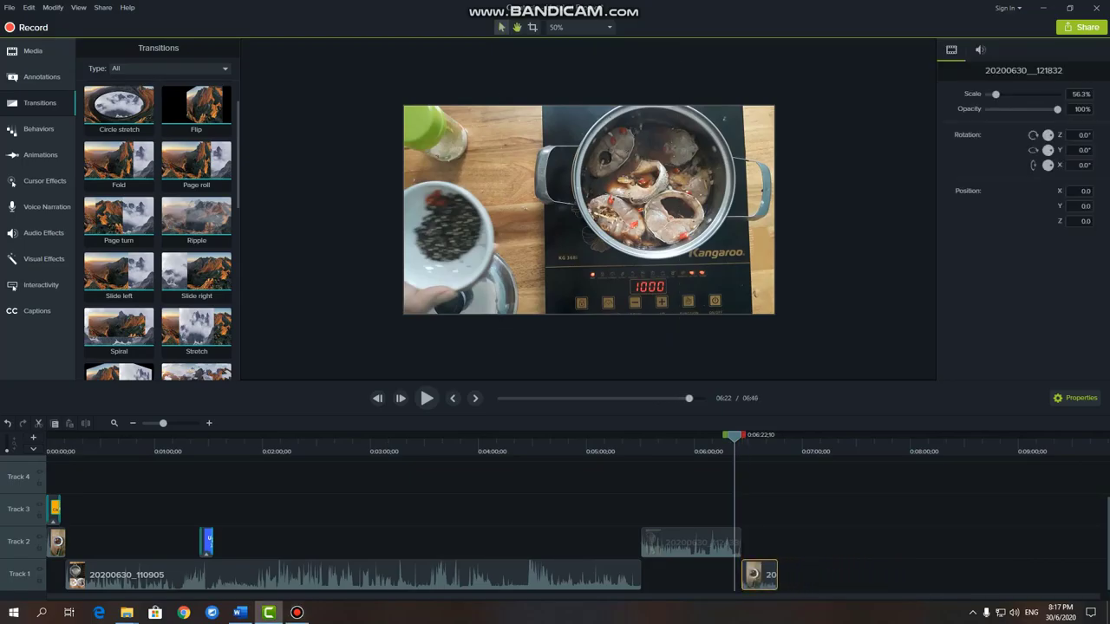
pyautogui.press('space')
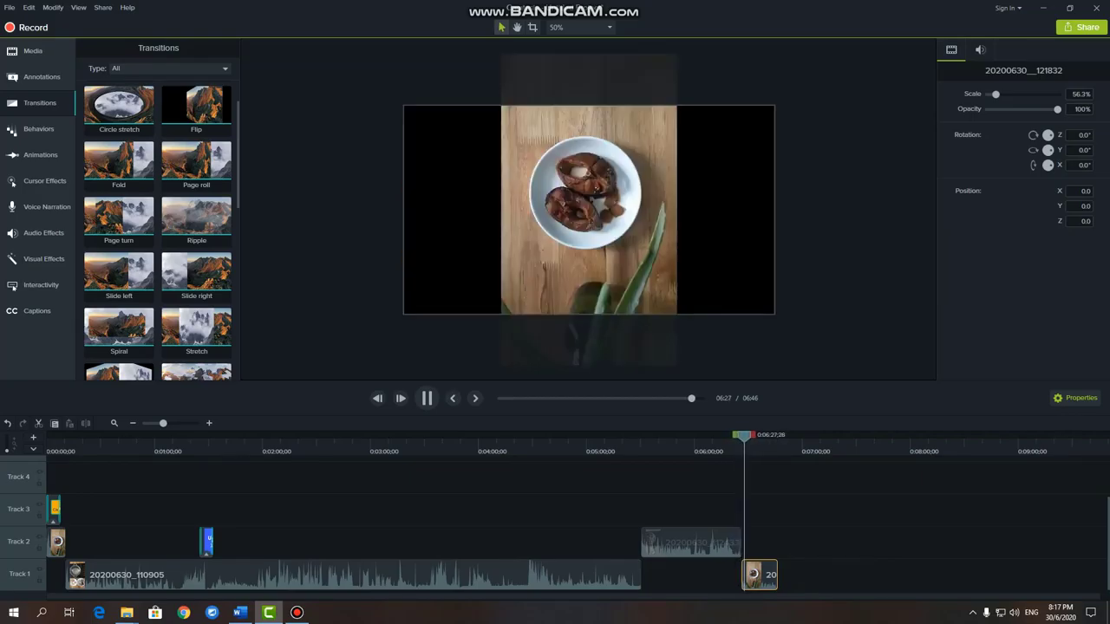
pyautogui.press('space')
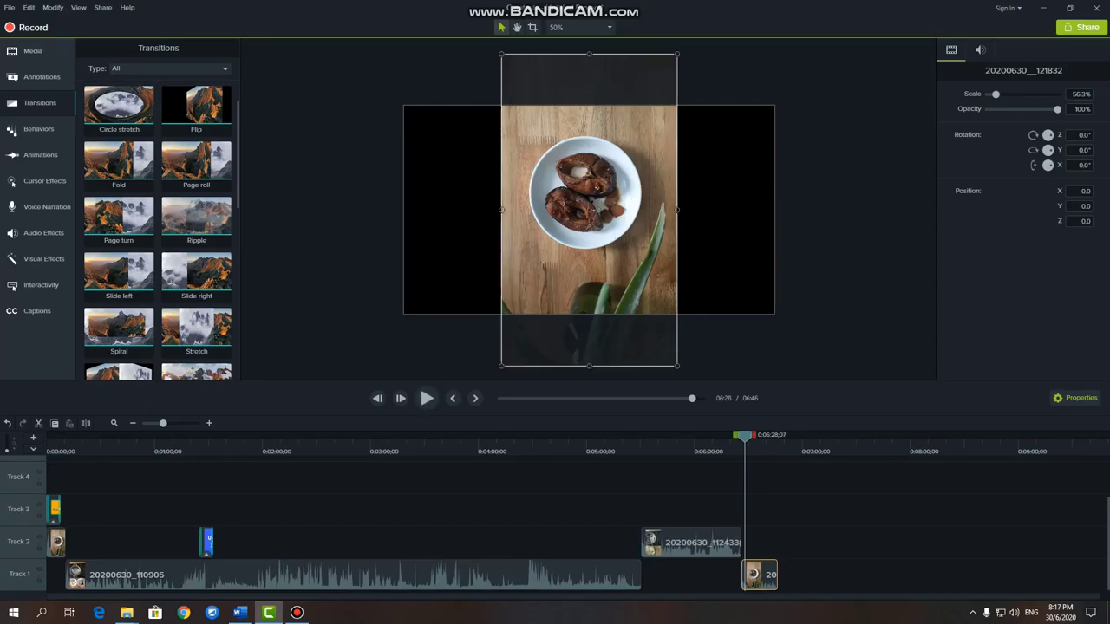
# - Rotate the 20200630_121832 clip to -90° and enlarge it beyond the canvas edges so the plate is centred, then preview it
pyautogui.moveTo(597, 210); pyautogui.dragTo(562, 201)
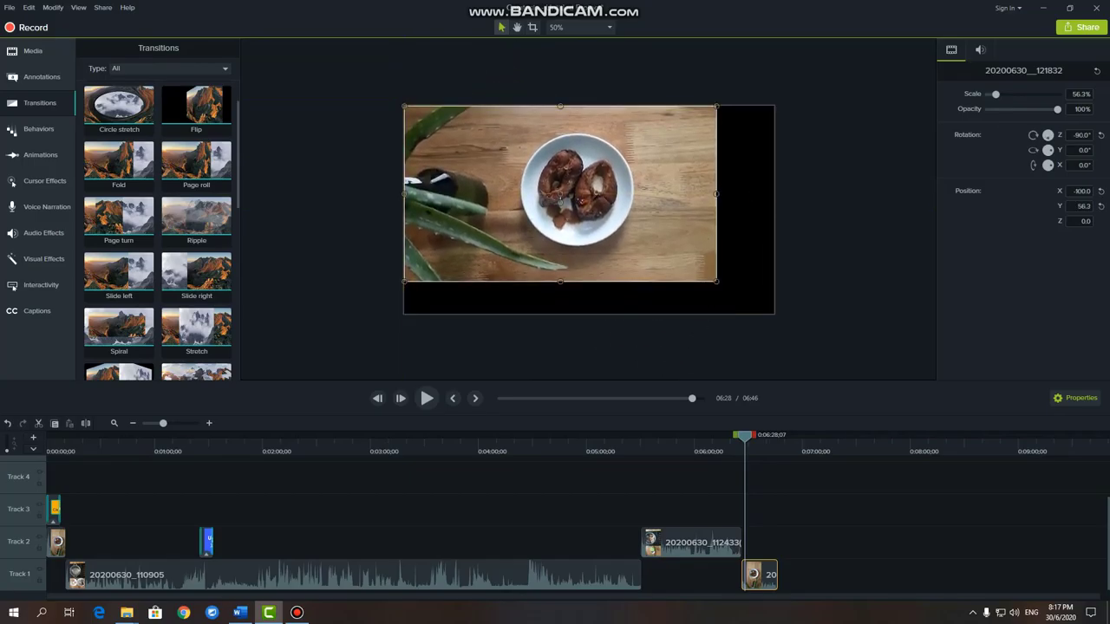
pyautogui.moveTo(717, 282); pyautogui.dragTo(775, 314)
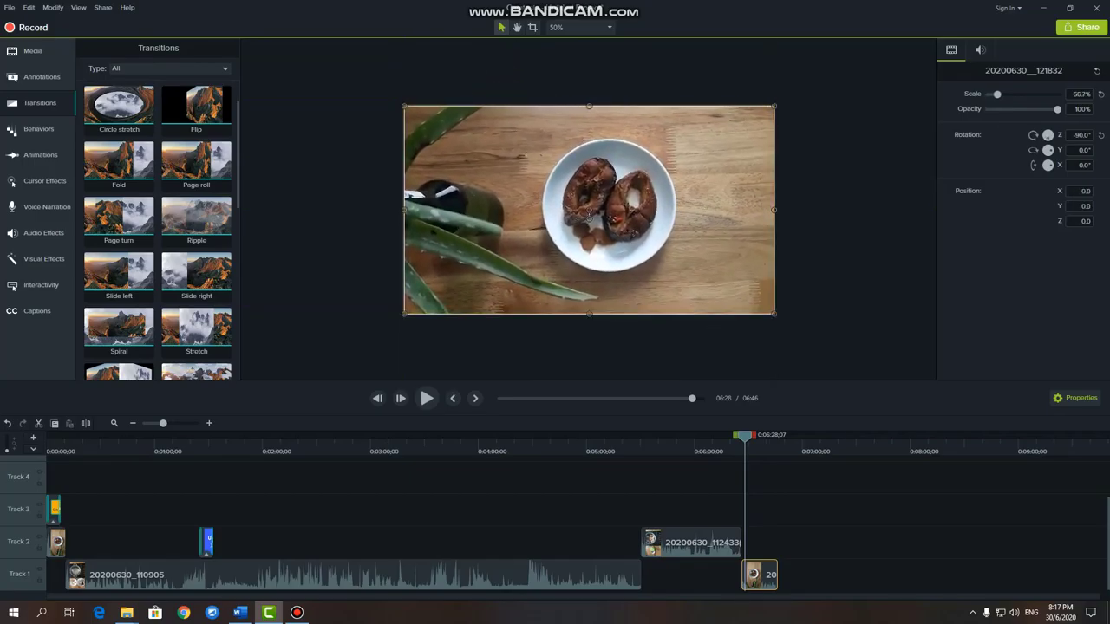
pyautogui.moveTo(589, 210); pyautogui.dragTo(513, 183)
pyautogui.moveTo(697, 287); pyautogui.dragTo(798, 344)
pyautogui.moveTo(564, 213); pyautogui.dragTo(508, 212)
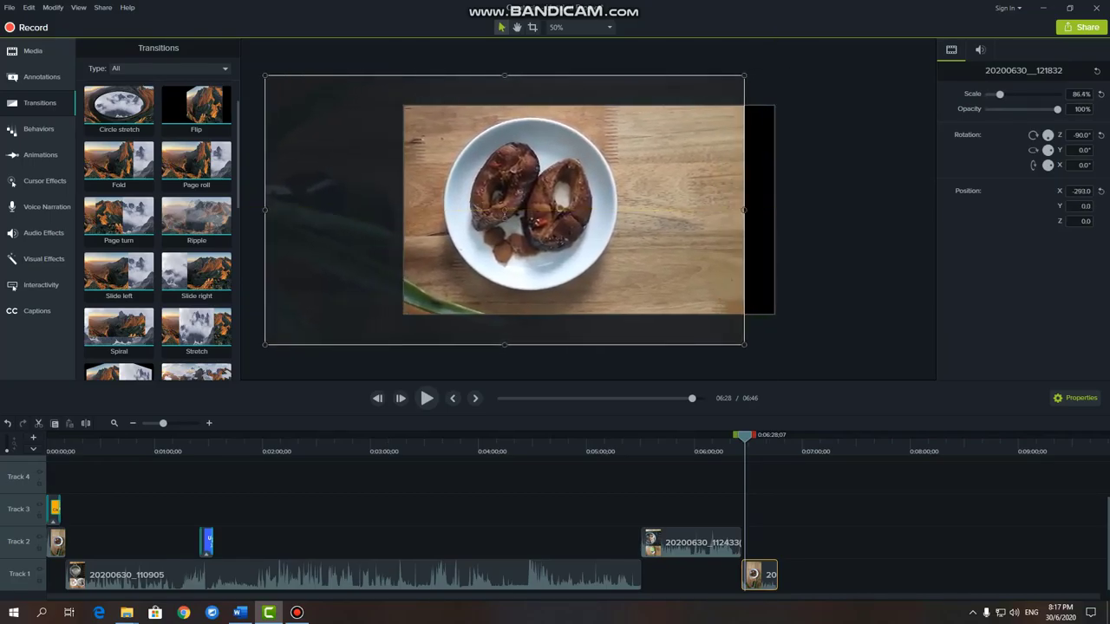
pyautogui.moveTo(743, 345); pyautogui.dragTo(803, 378)
pyautogui.click(858, 347)
pyautogui.press('space')
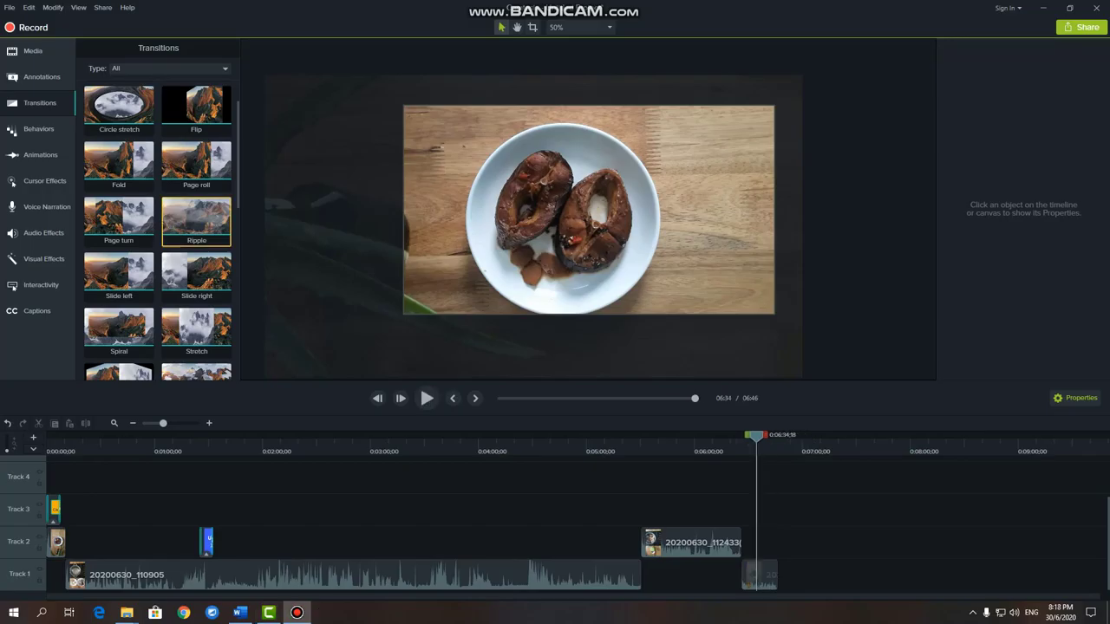
# - Add a plain ABC text callout in the Bold style over the cooking pot at 6:15
pyautogui.click(41, 77)
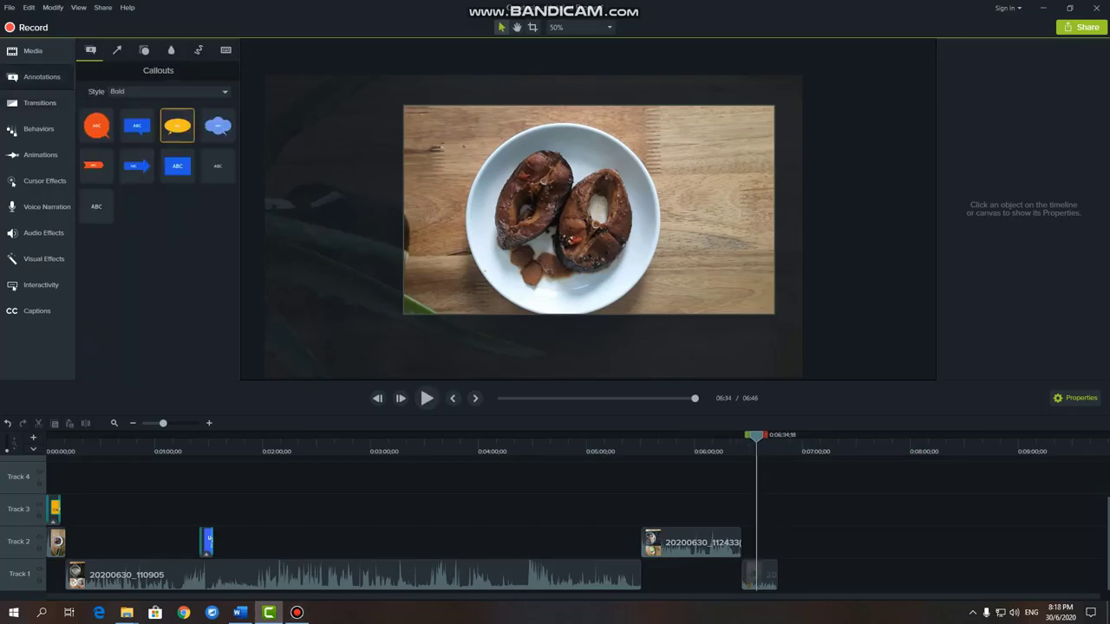
pyautogui.moveTo(757, 435); pyautogui.dragTo(721, 435)
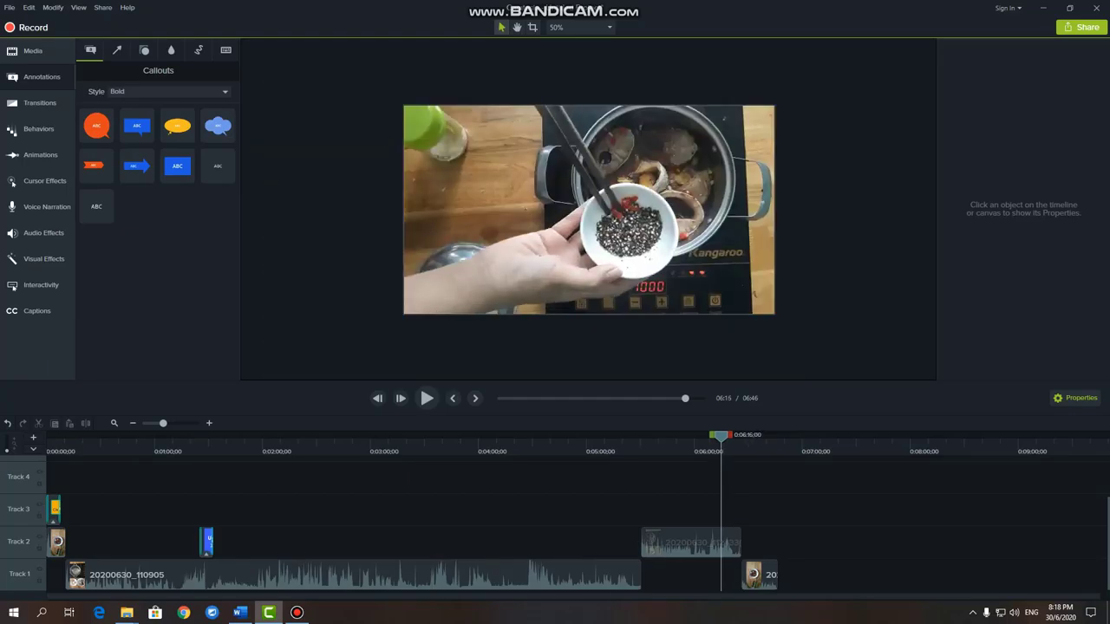
pyautogui.click(41, 80)
pyautogui.click(42, 76)
pyautogui.moveTo(97, 206); pyautogui.dragTo(639, 153)
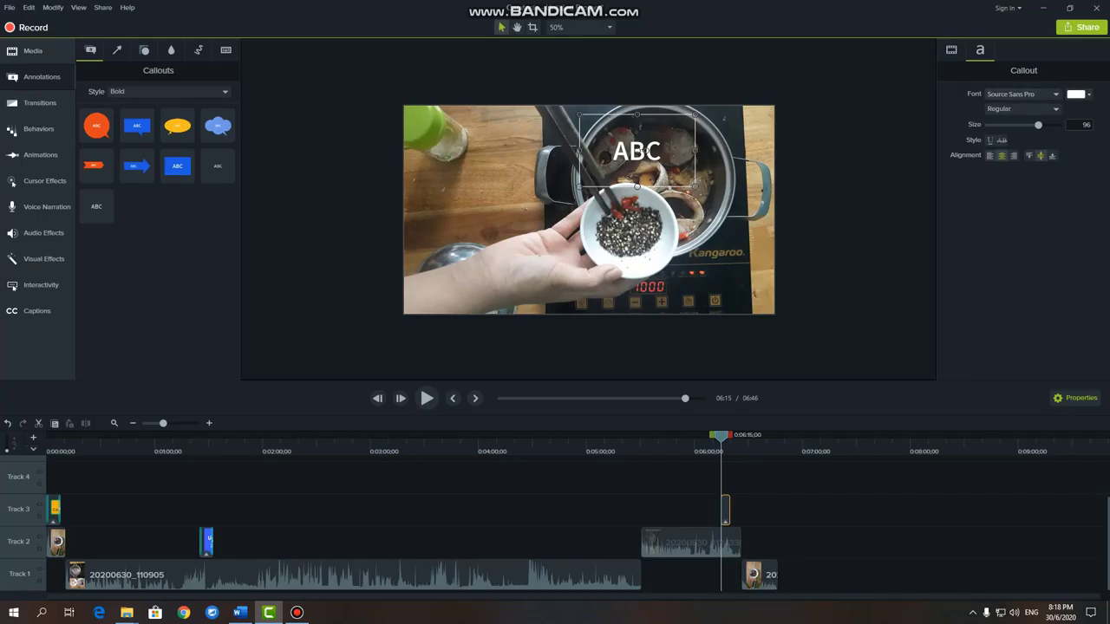
# - Replace the callout's text with "Hãy ĐĂNG KÝ KÊNH ĐỂ ỦNG HỘ", followed by the cooking channel's name and "NHÉ"
pyautogui.doubleClick(641, 152)
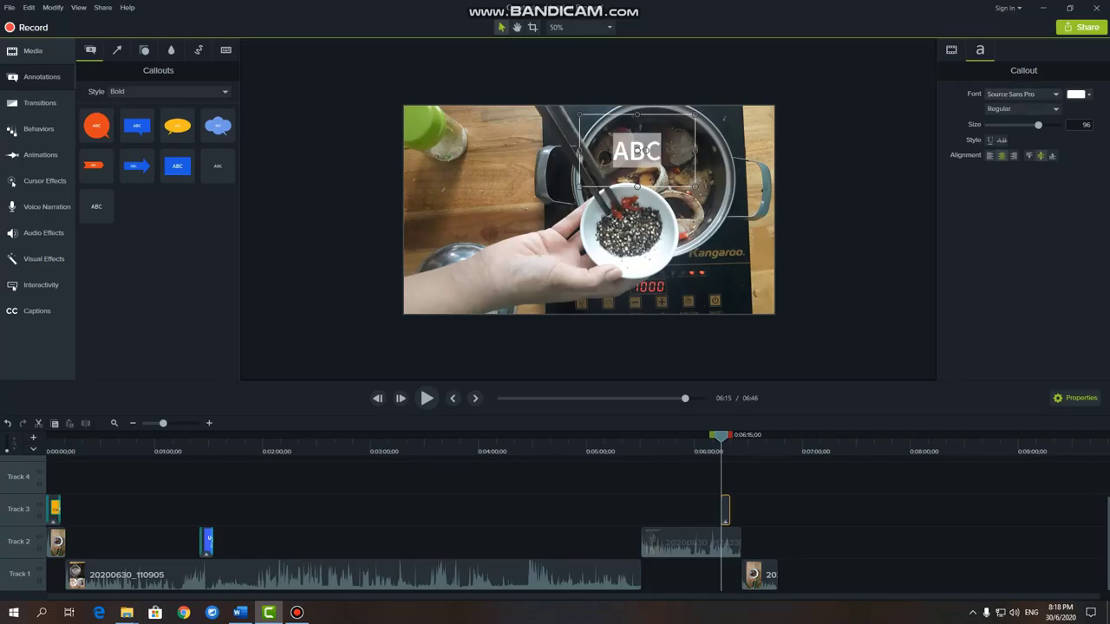
pyautogui.write('Hãy ĐĂ')
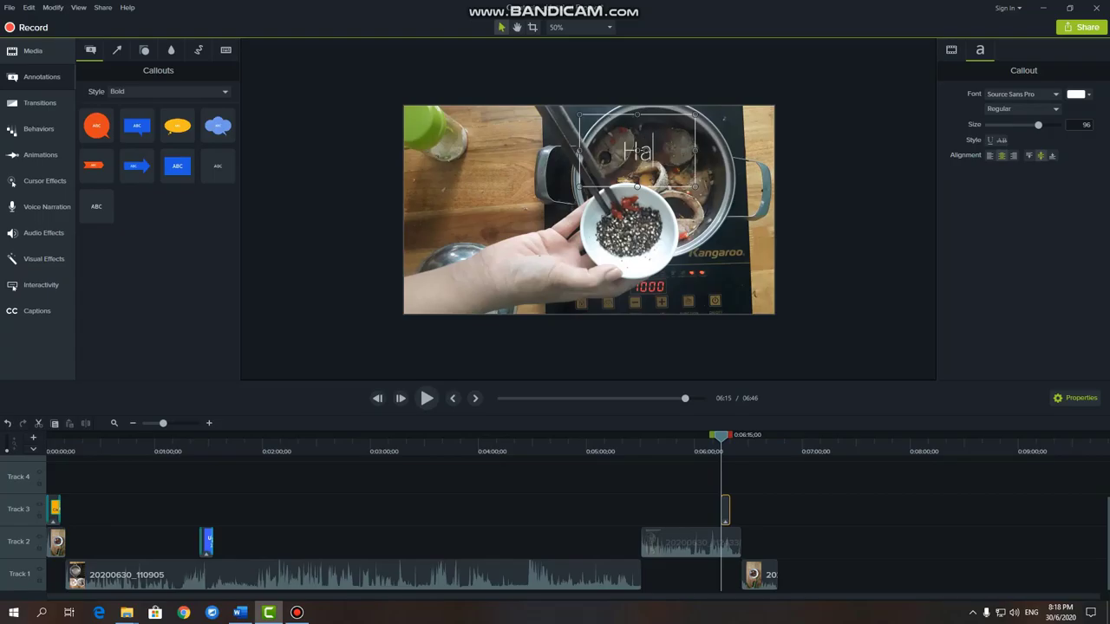
pyautogui.write('NG KY')
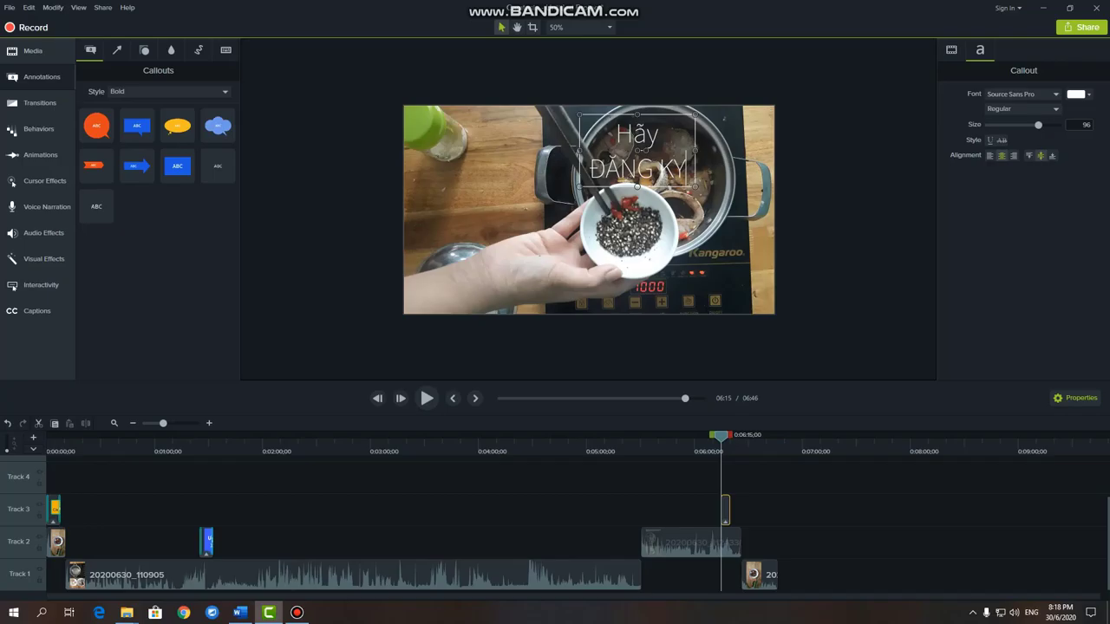
pyautogui.press('BackSpace')
pyautogui.write('Ý')
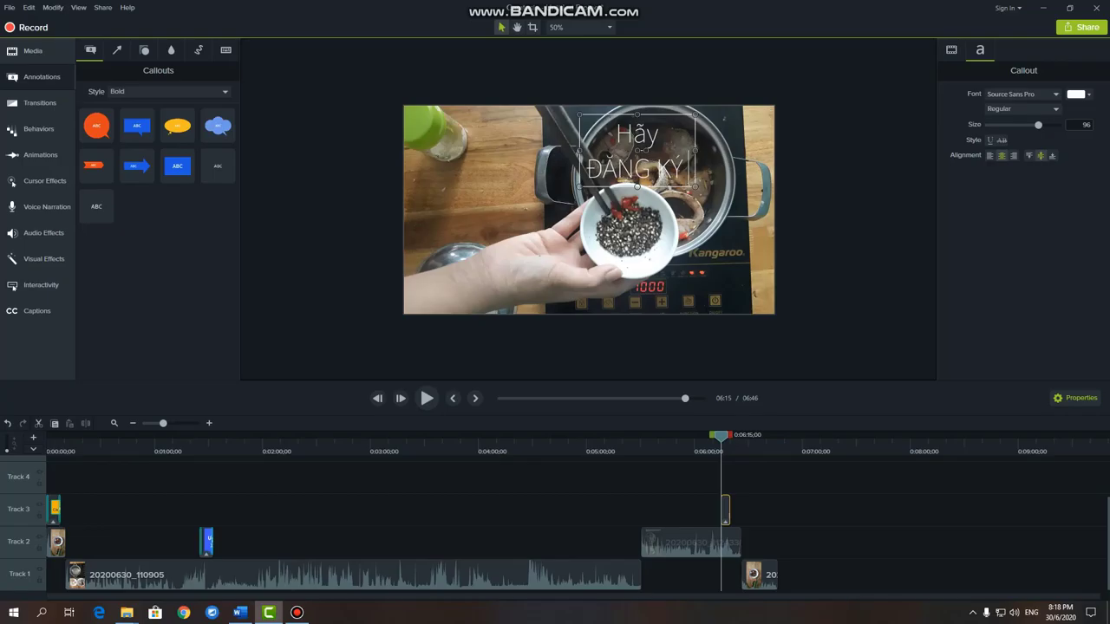
pyautogui.write(' KÊNH Đ')
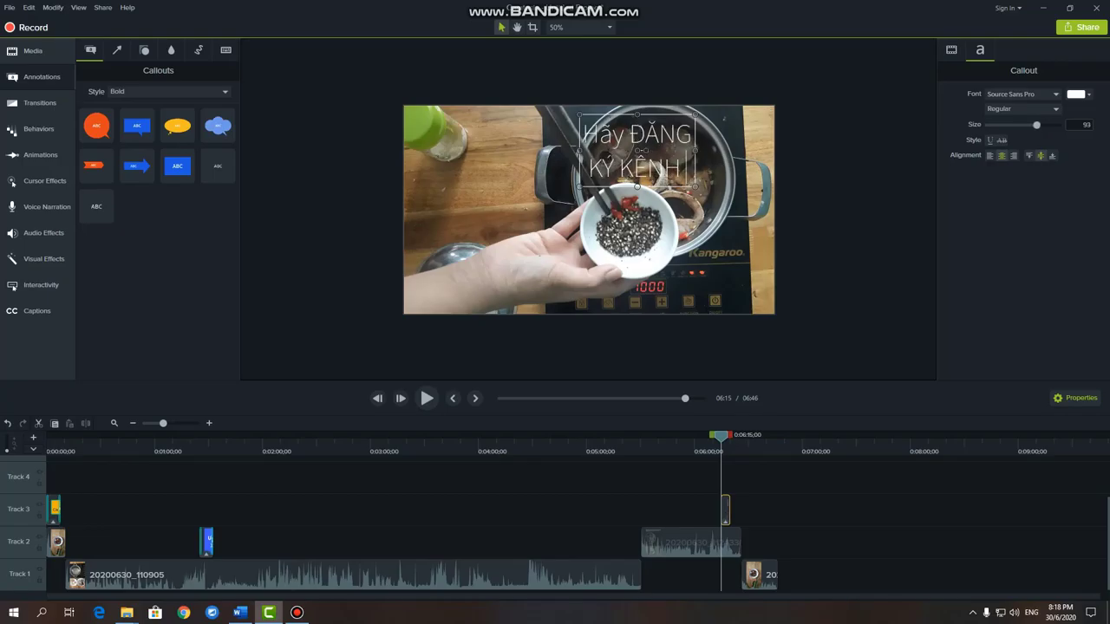
pyautogui.press('BackSpace')
pyautogui.write('d')
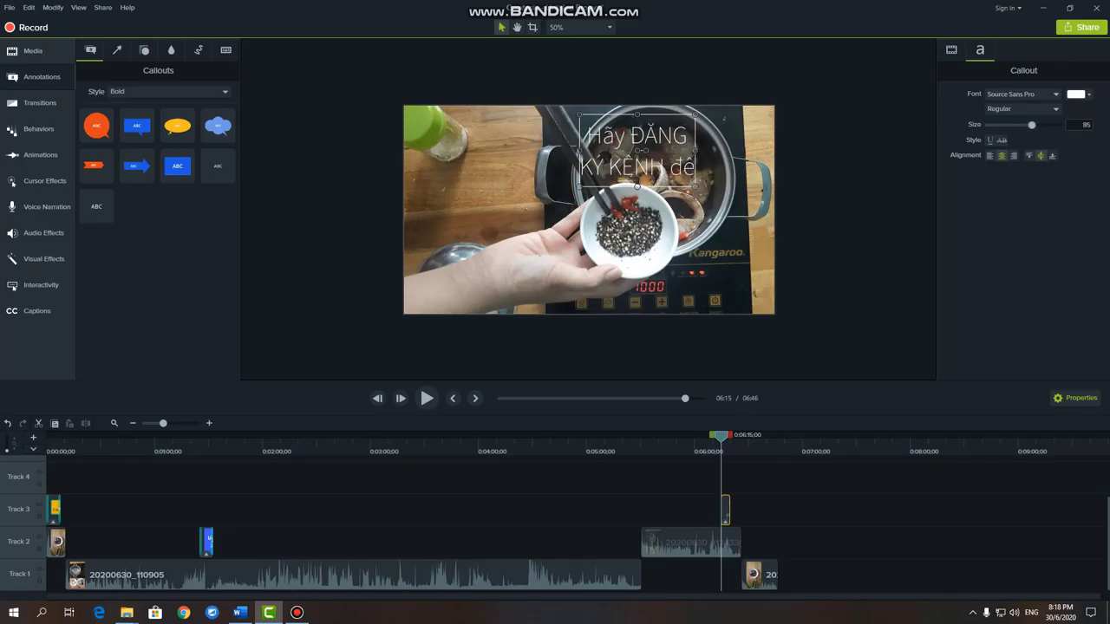
pyautogui.press('BackSpace')
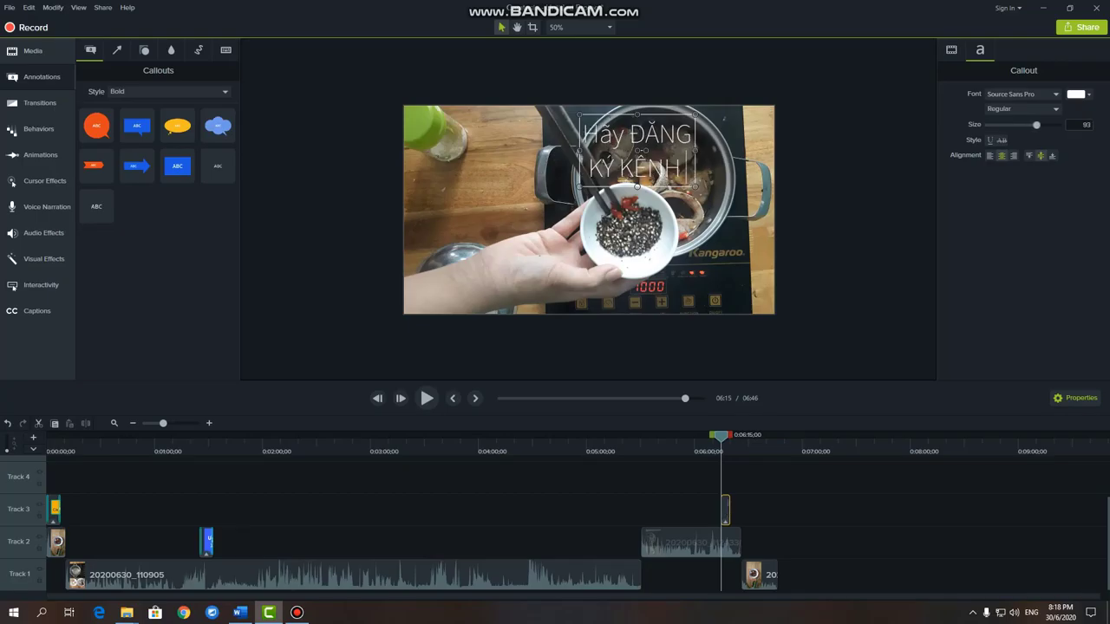
pyautogui.write('ĐÊỂ ỦNG')
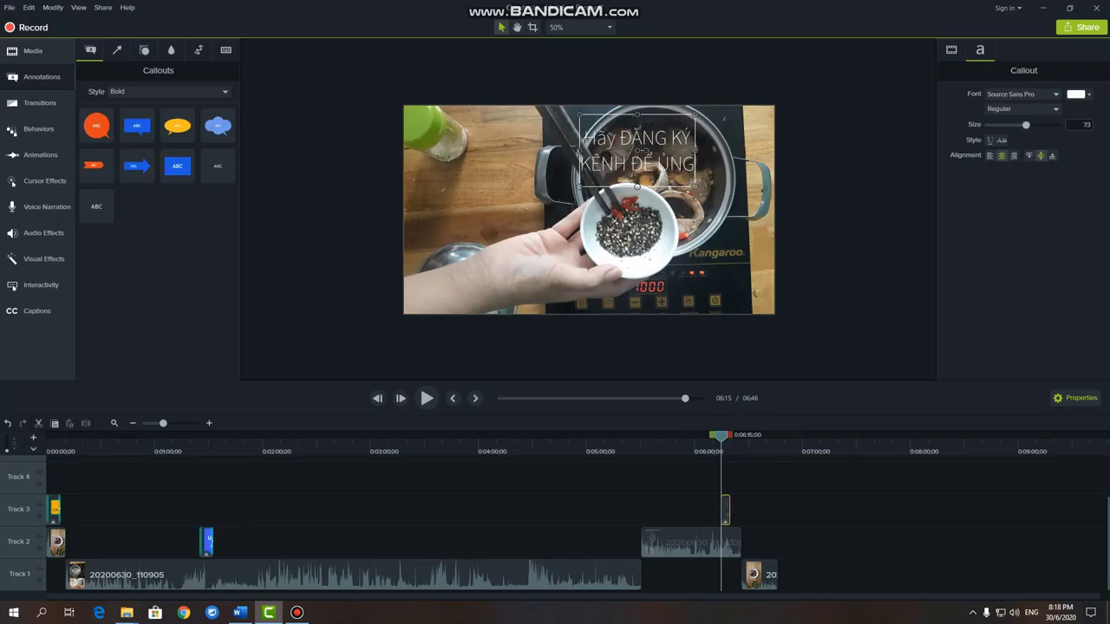
pyautogui.write(' HO')
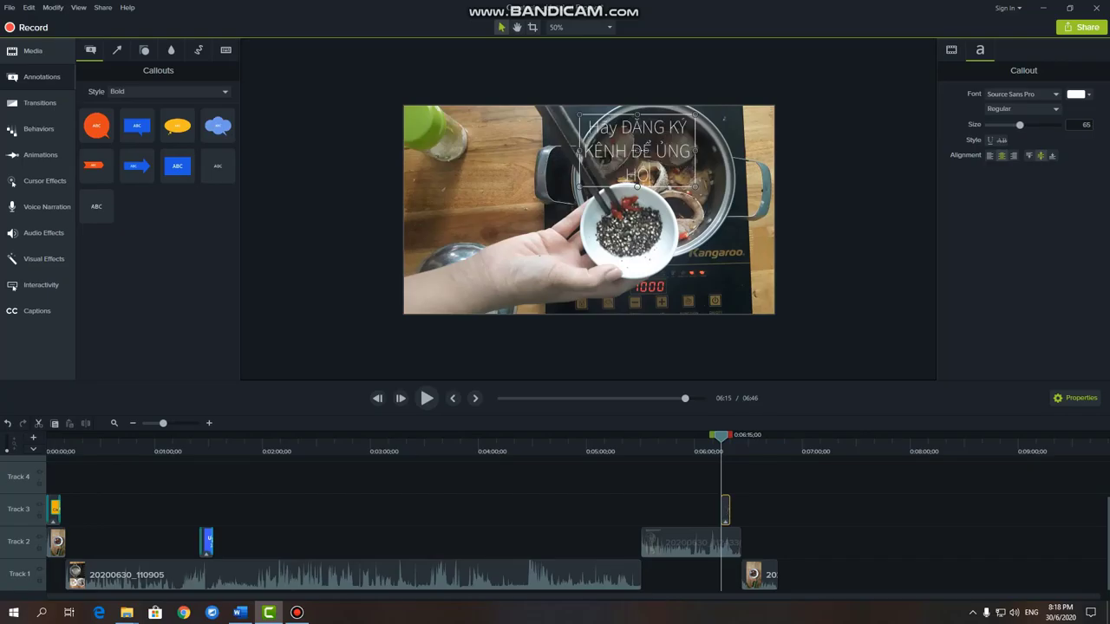
pyautogui.press('BackSpace')
pyautogui.write('Ộ BẾP MẸ')
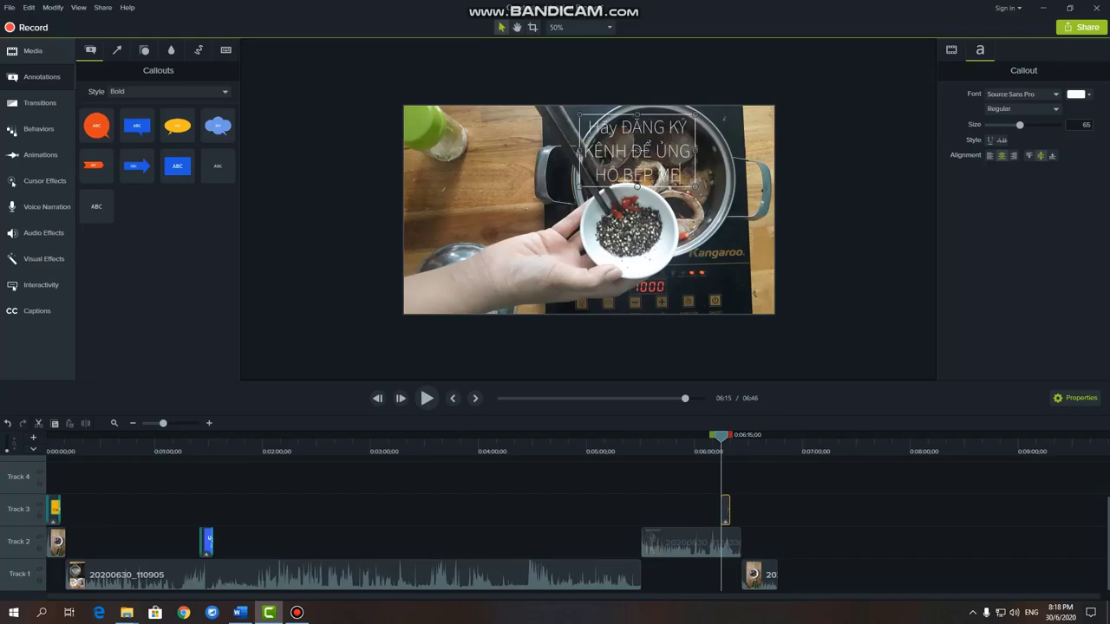
pyautogui.write(' QUỲNH N')
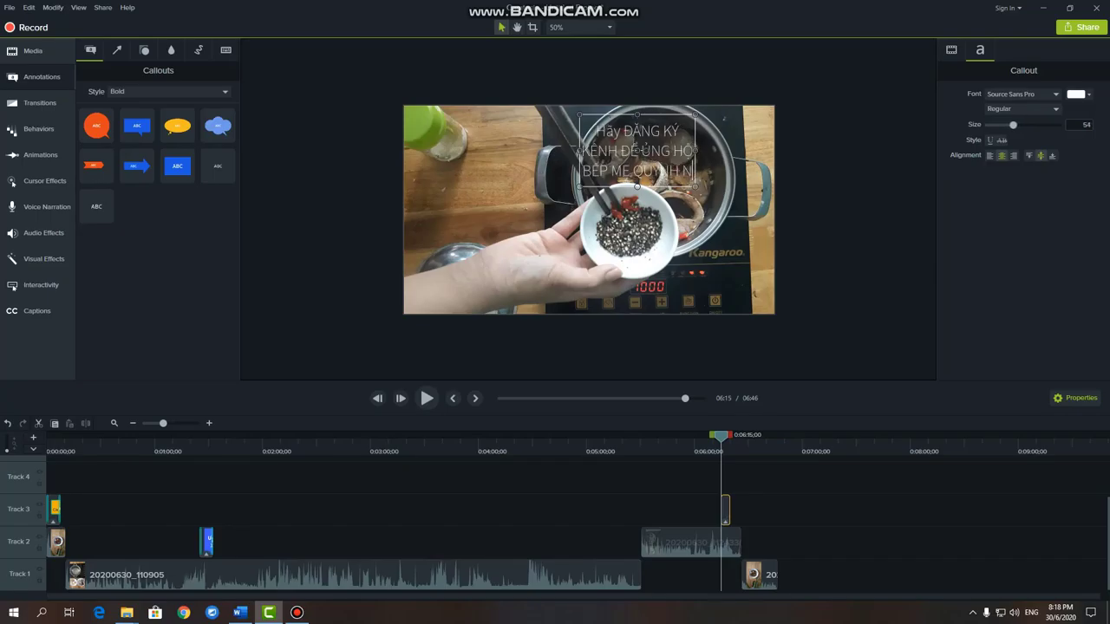
pyautogui.write('HÉ')
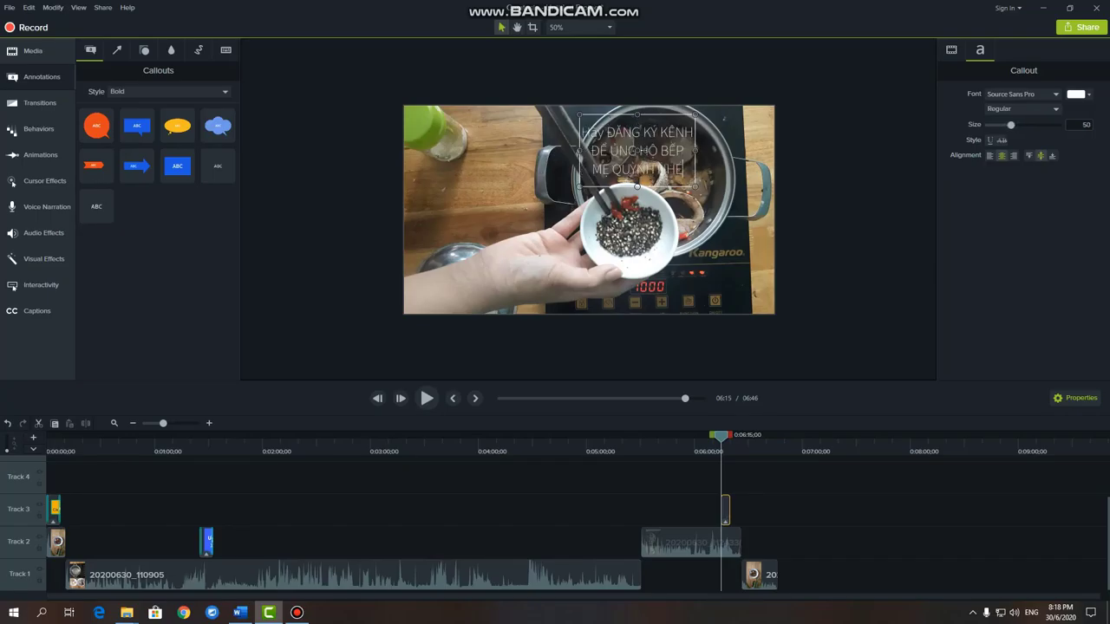
# - Widen the subscribe callout on both sides to nearly the canvas width and move it to the lower half of the canvas
pyautogui.moveTo(579, 151); pyautogui.dragTo(433, 151)
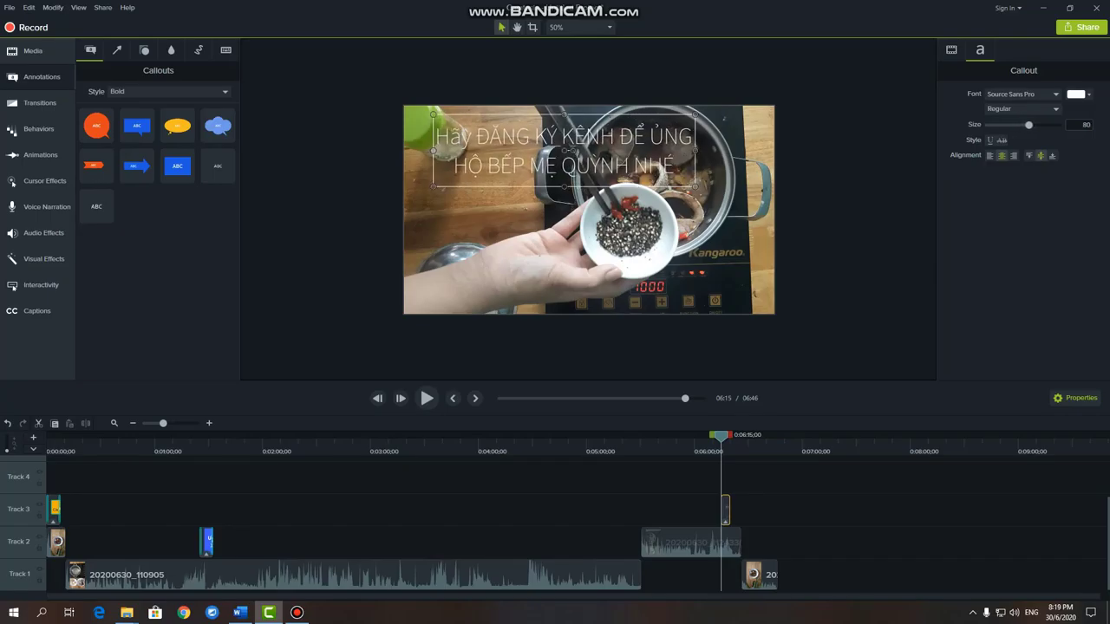
pyautogui.moveTo(695, 151); pyautogui.dragTo(746, 151)
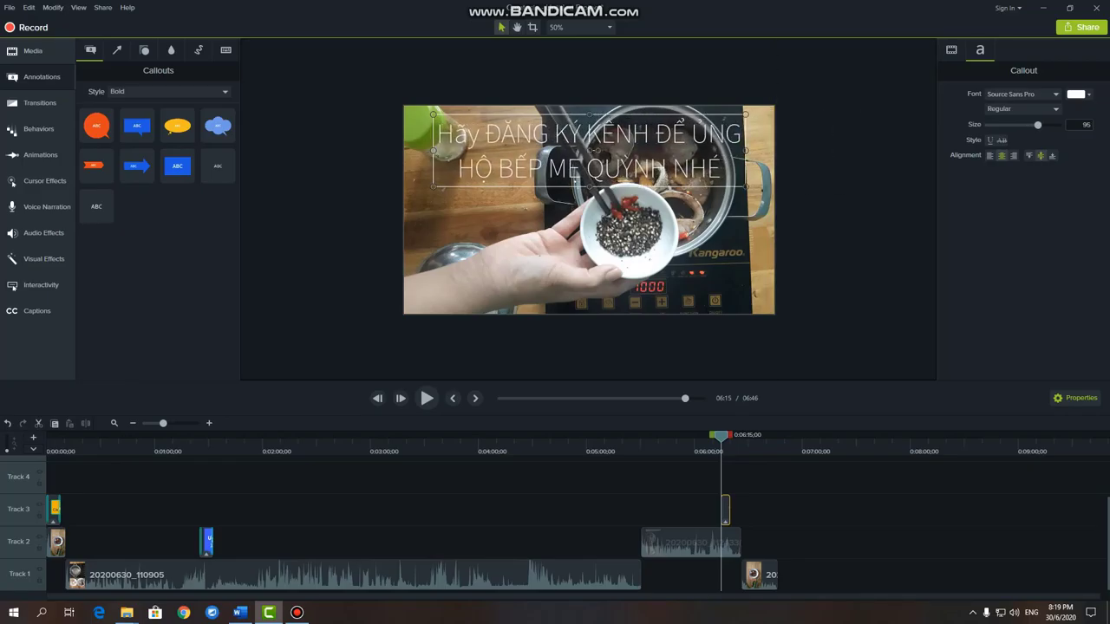
pyautogui.moveTo(589, 150); pyautogui.dragTo(590, 246)
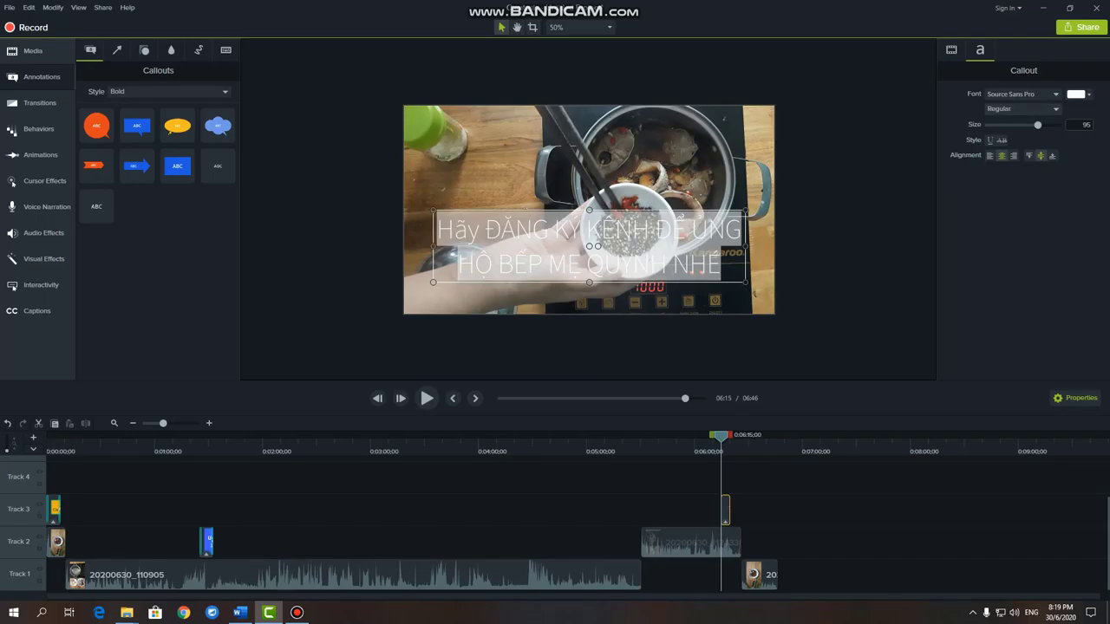
# - Format the subscribe callout's text with font size 50, black colour and the Bold weight
pyautogui.moveTo(1038, 124); pyautogui.dragTo(1011, 125)
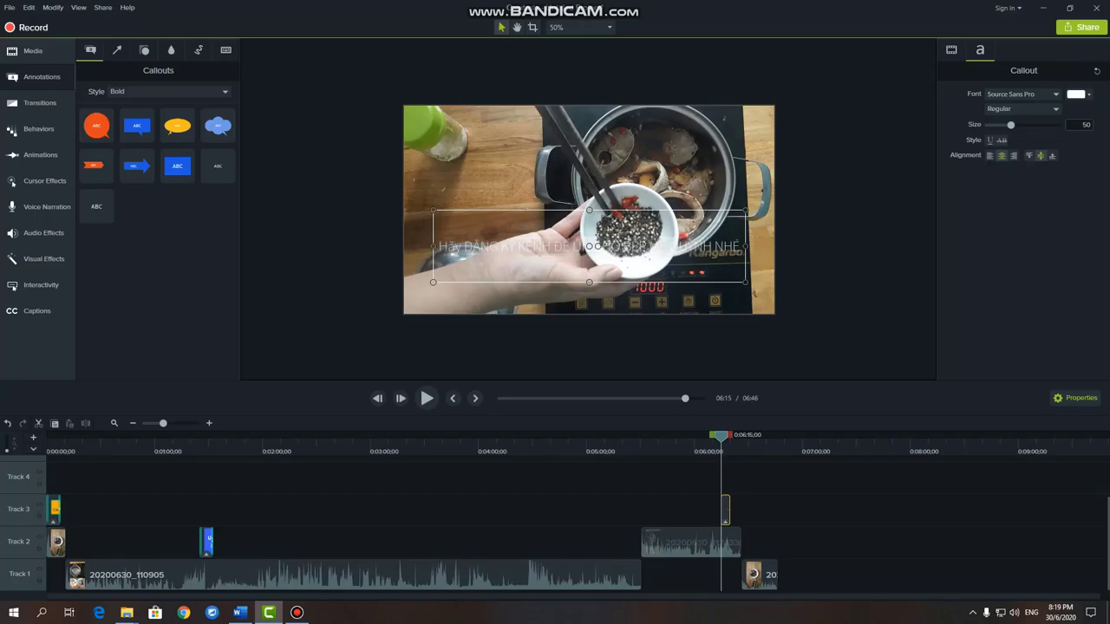
pyautogui.tripleClick(639, 246)
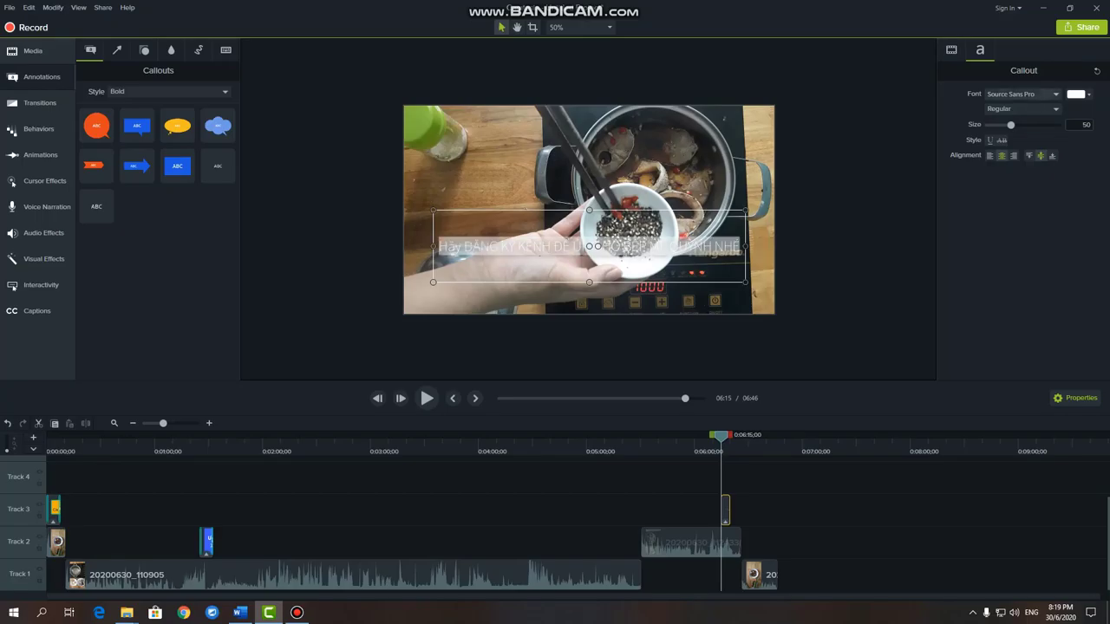
pyautogui.click(1088, 93)
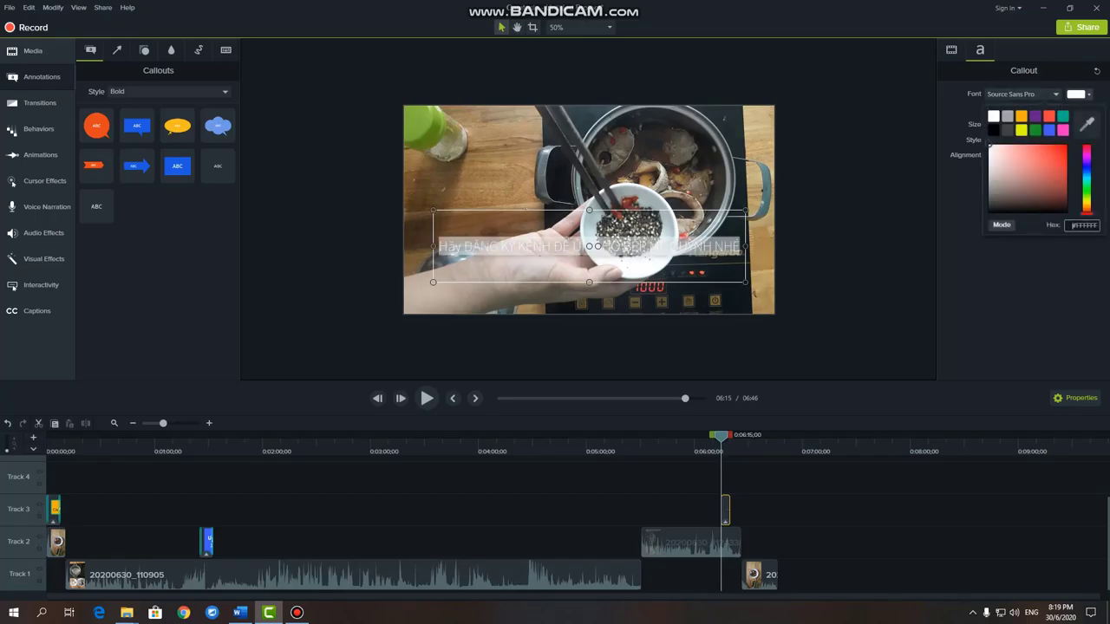
pyautogui.click(994, 130)
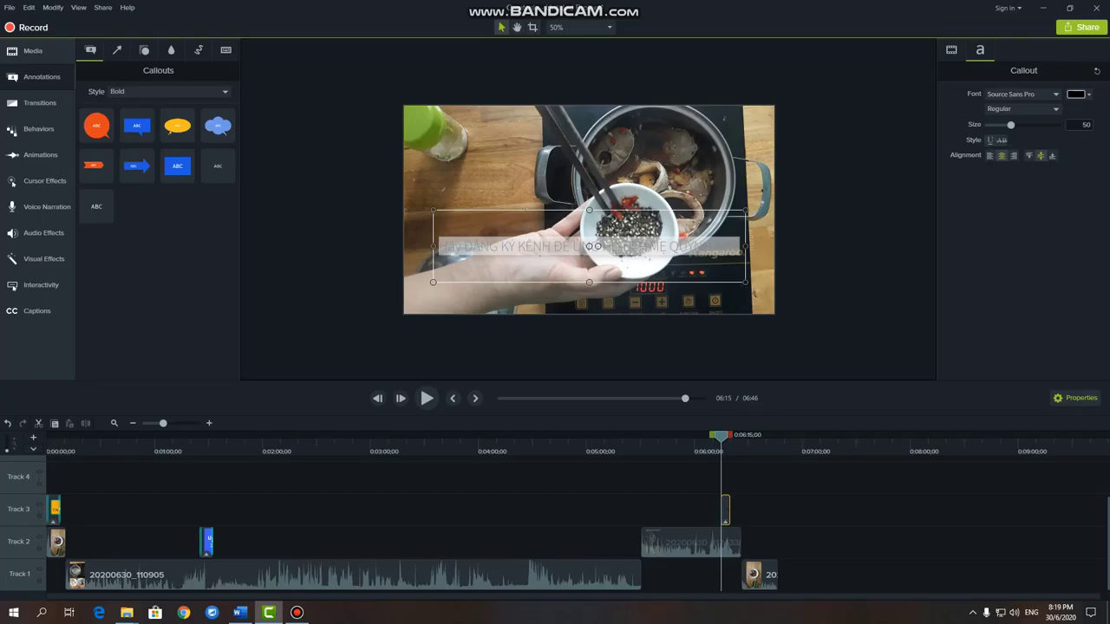
pyautogui.click(1024, 109)
pyautogui.click(999, 147)
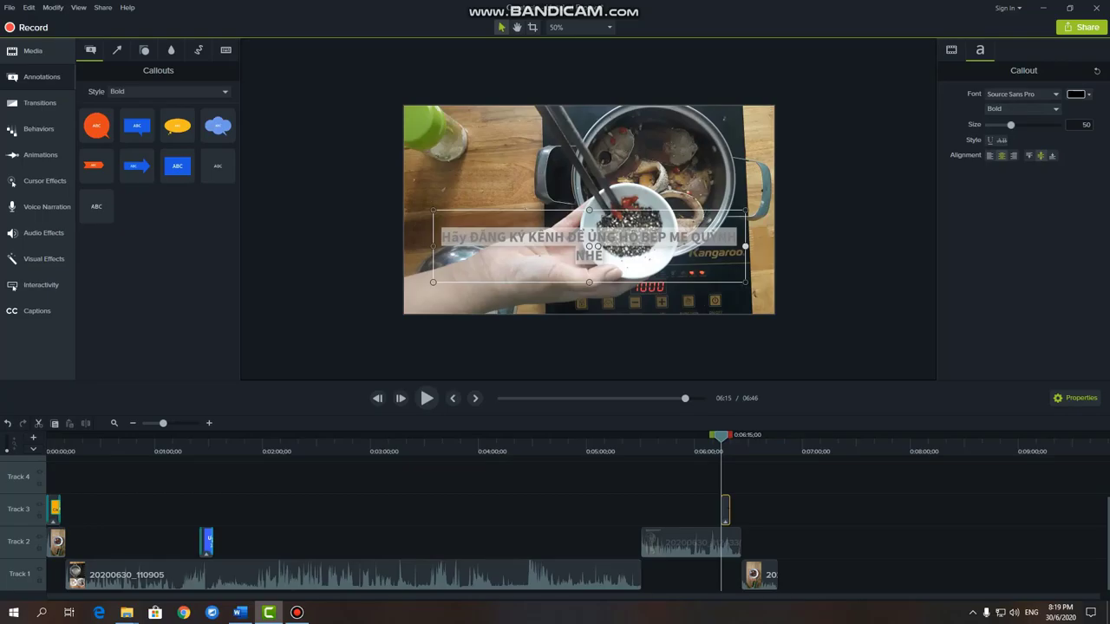
# - Widen the subscribe callout so its text fits on one line and move it down to the canvas's bottom edge
pyautogui.moveTo(745, 247); pyautogui.dragTo(763, 246)
pyautogui.moveTo(663, 246); pyautogui.dragTo(607, 299)
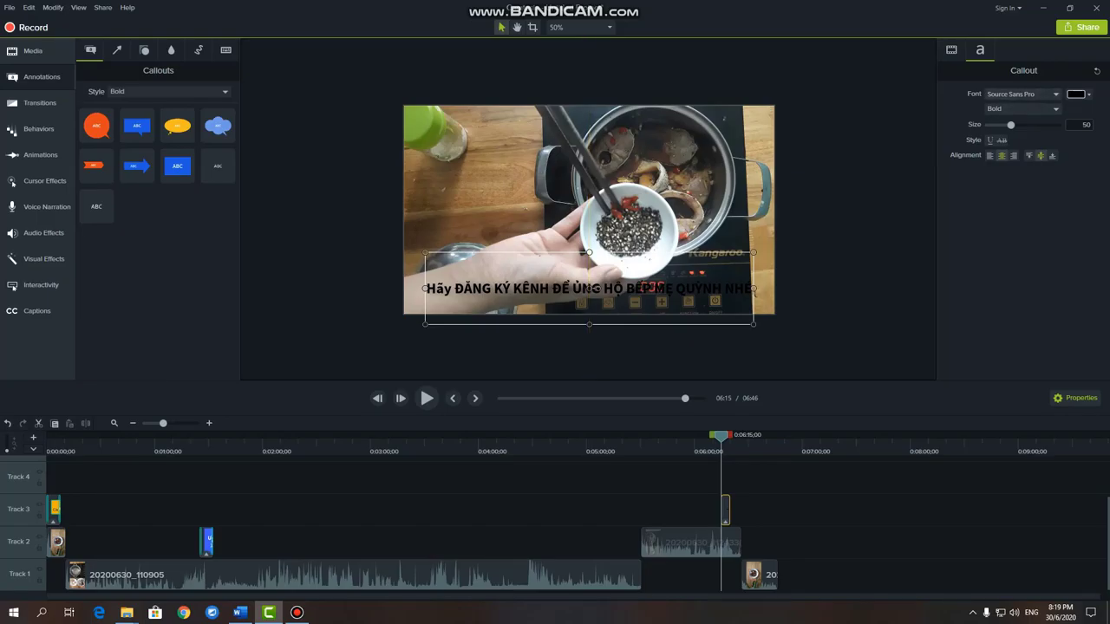
pyautogui.click(951, 51)
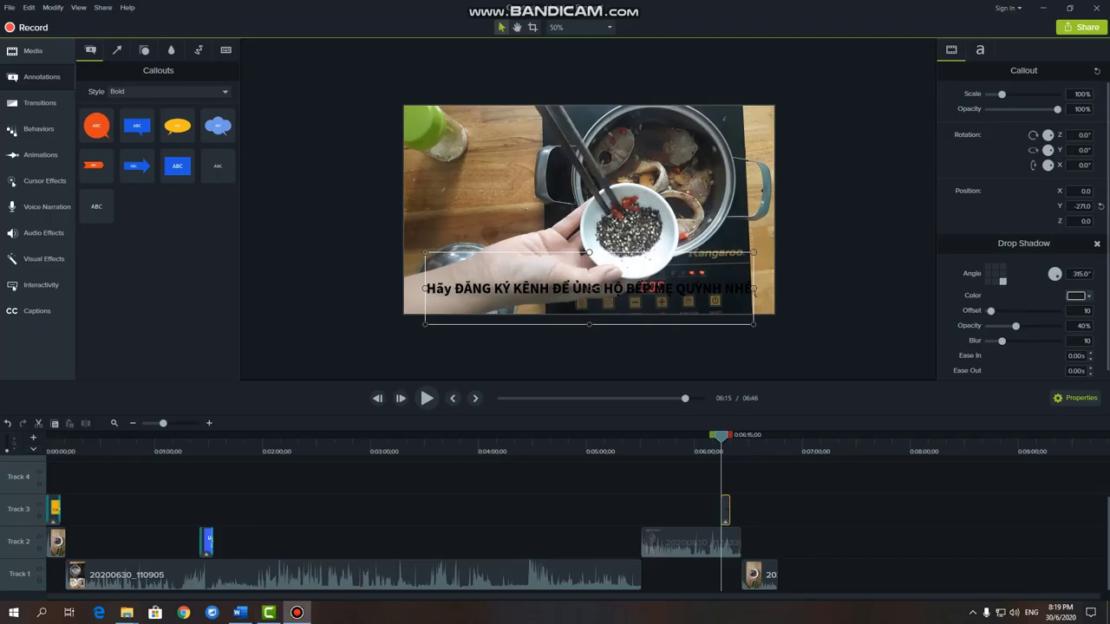
# - Copy the subscribe callout's text and delete the plain text callout from the canvas
pyautogui.doubleClick(590, 288)
pyautogui.hotkey('ctrl', 'c')
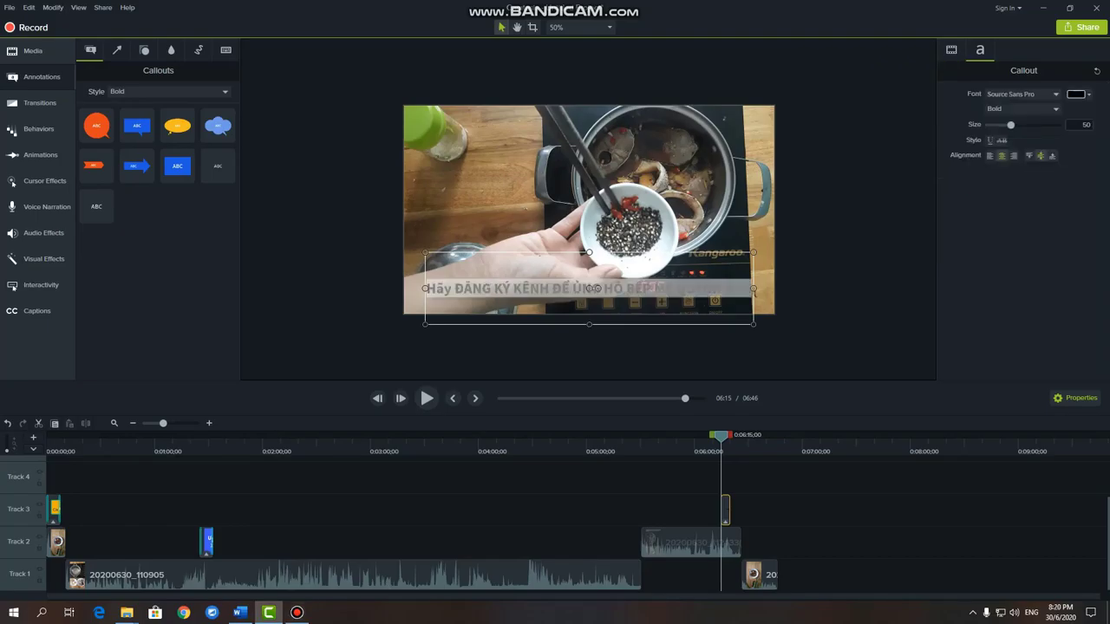
pyautogui.click(590, 221)
pyautogui.click(589, 288)
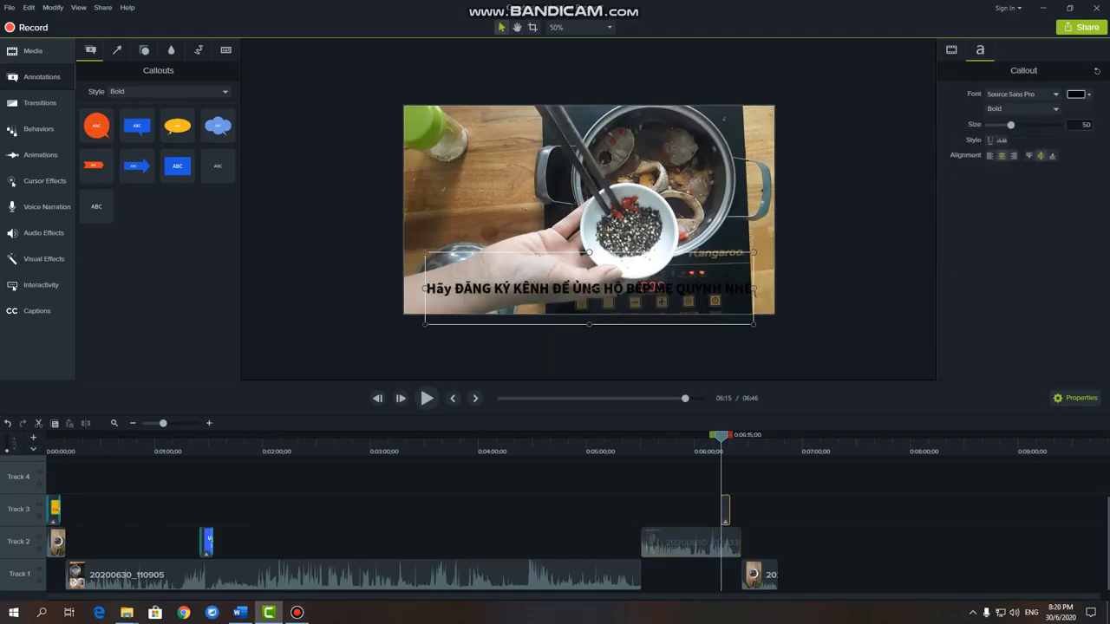
pyautogui.press('Delete')
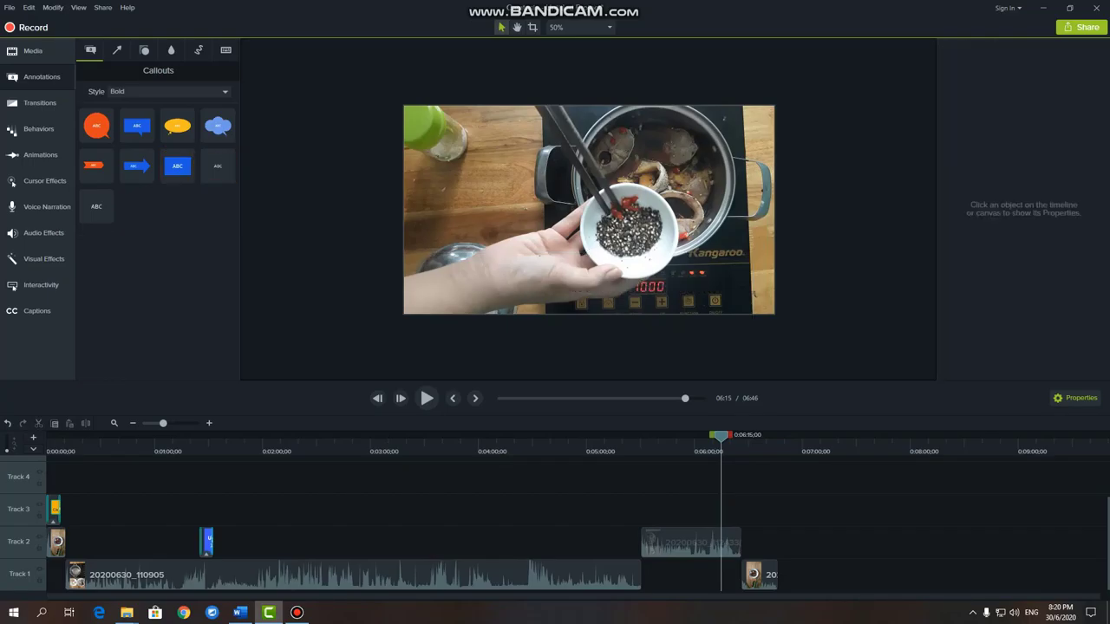
# - Add a blue rectangle callout in the Bold style below the pot and replace its ABC text with the copied subscribe message
pyautogui.moveTo(177, 165); pyautogui.dragTo(564, 260)
pyautogui.doubleClick(562, 260)
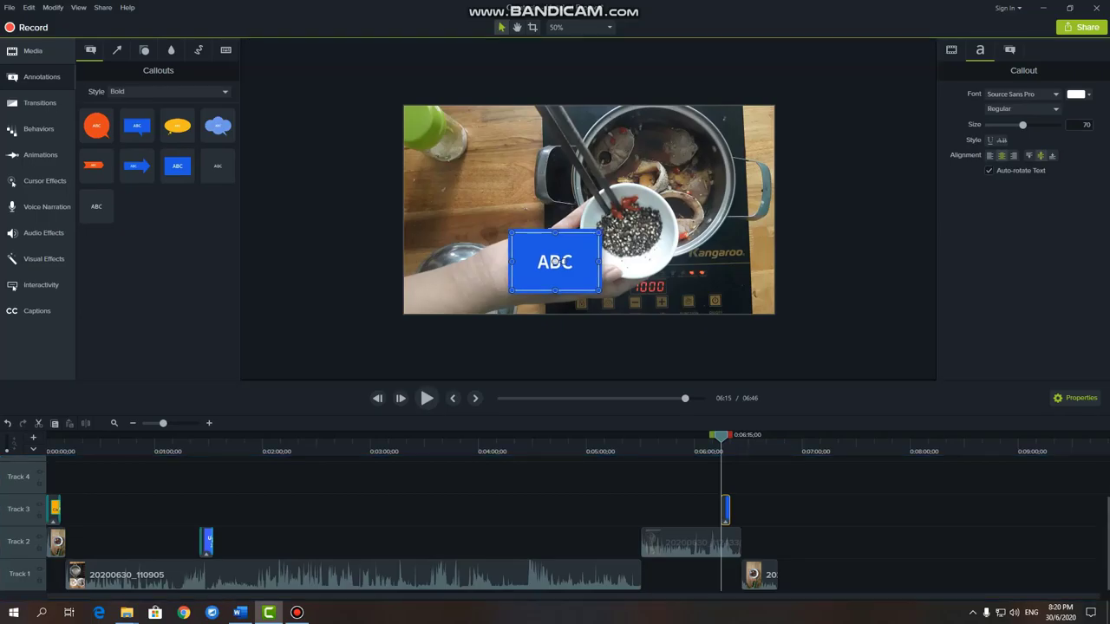
pyautogui.hotkey('ctrl', 'v')
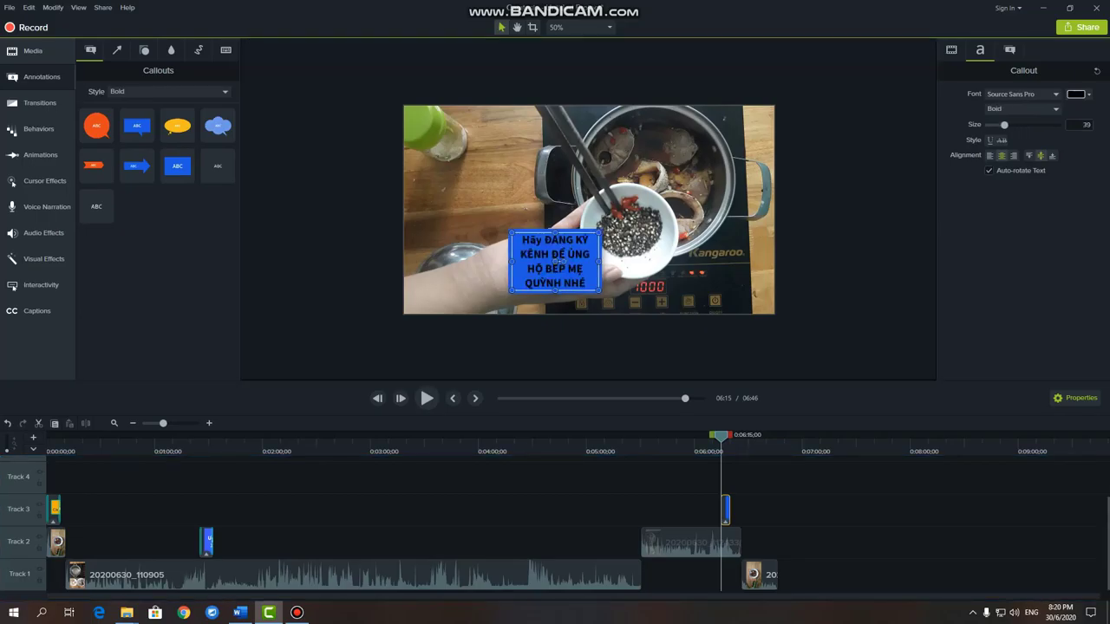
# - Stretch the blue callout to nearly the canvas width, reduce it to a one-line banner and centre it along the canvas's bottom edge
pyautogui.moveTo(598, 261); pyautogui.dragTo(862, 261)
pyautogui.moveTo(692, 260); pyautogui.dragTo(590, 271)
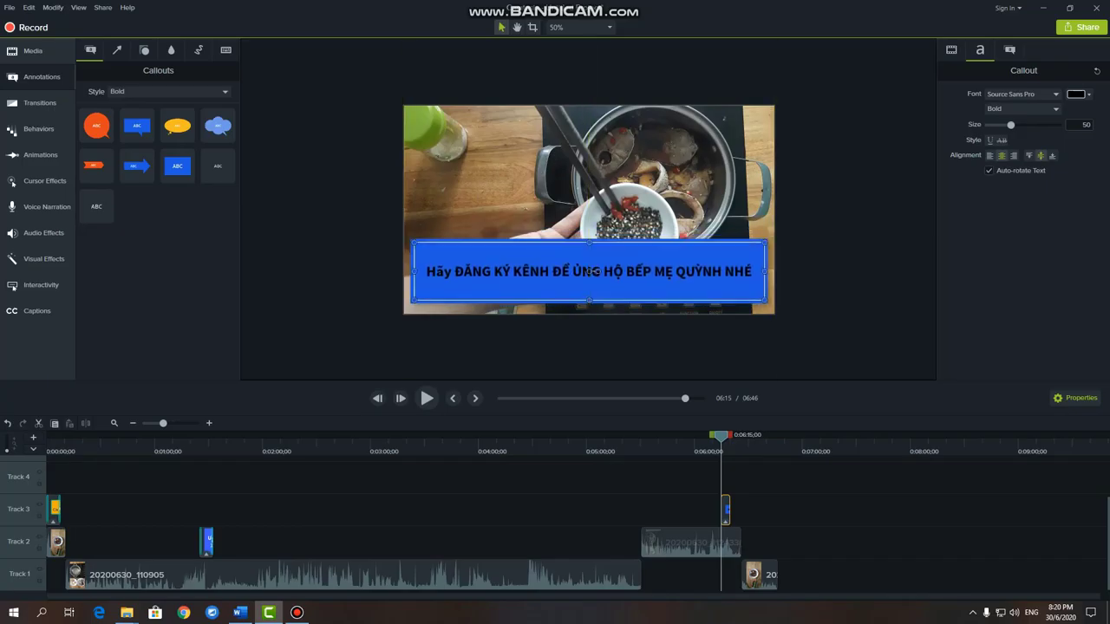
pyautogui.moveTo(764, 300); pyautogui.dragTo(749, 270)
pyautogui.moveTo(587, 255); pyautogui.dragTo(589, 293)
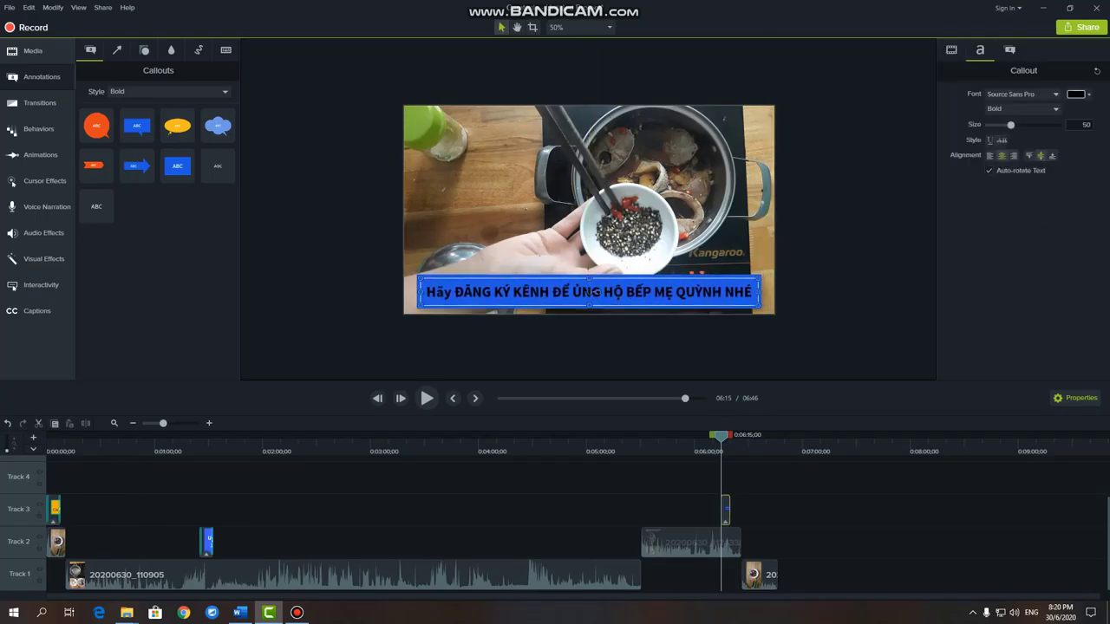
# - Set the subscribe banner's font colour to white and deselect it
pyautogui.click(1076, 94)
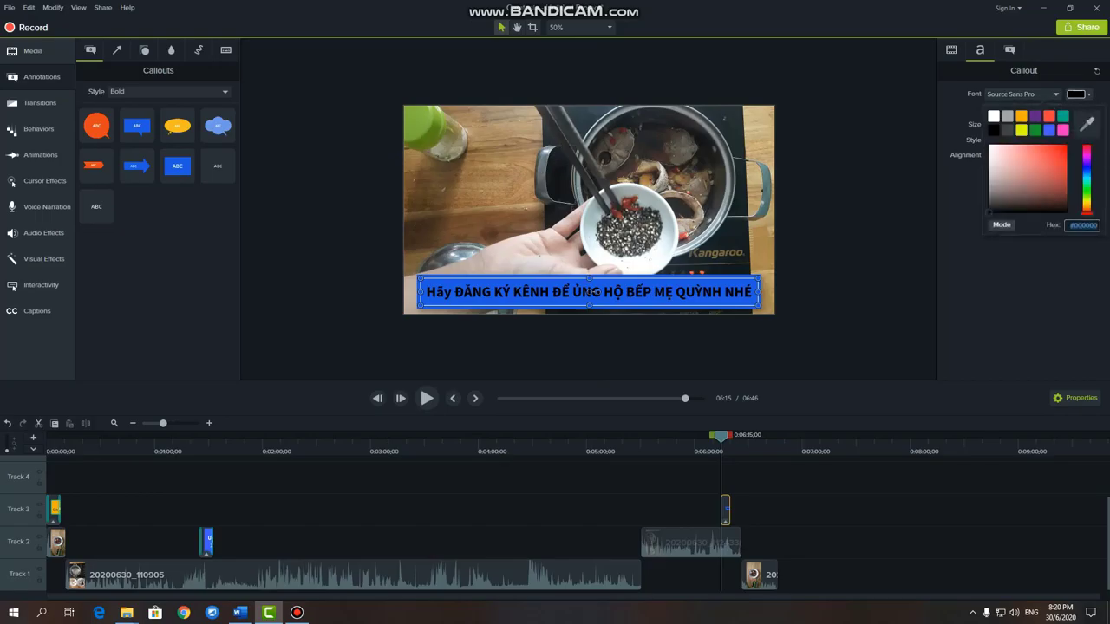
pyautogui.click(994, 116)
pyautogui.click(854, 208)
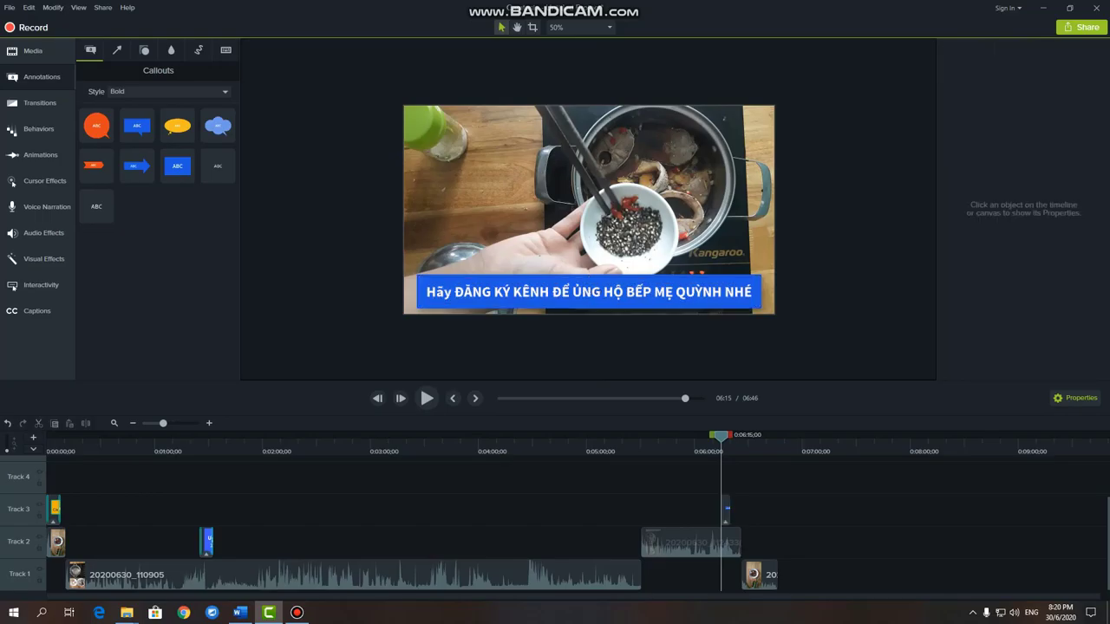
# - Change the first word of the subscribe banner's text to uppercase "HÃY"
pyautogui.click(588, 293)
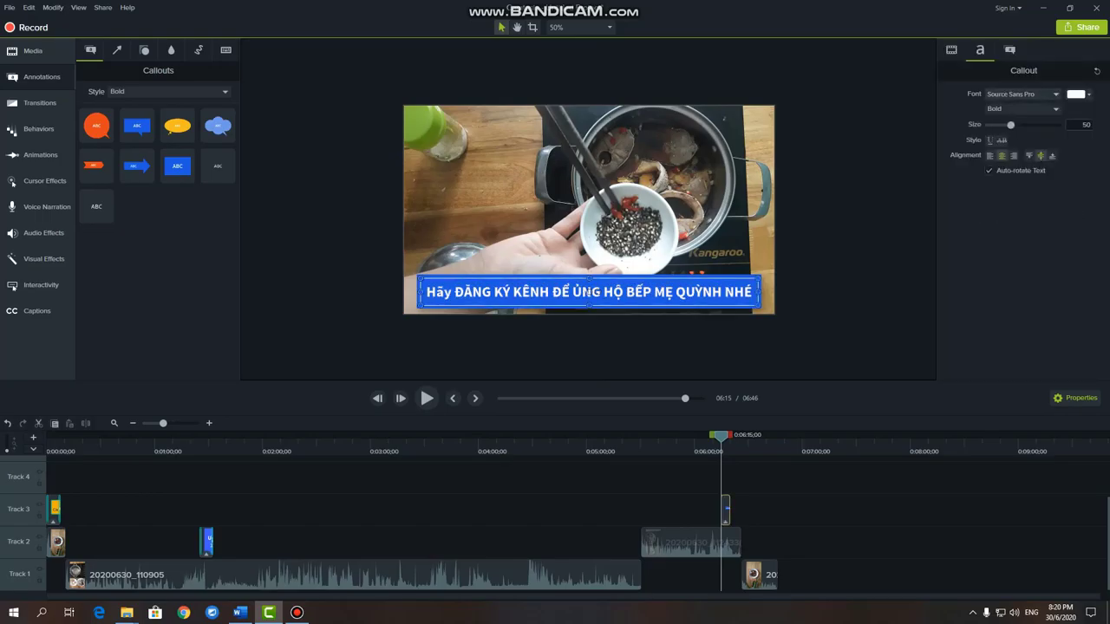
pyautogui.doubleClick(587, 294)
pyautogui.hotkey('shift', 'Home')
pyautogui.write('HÃY')
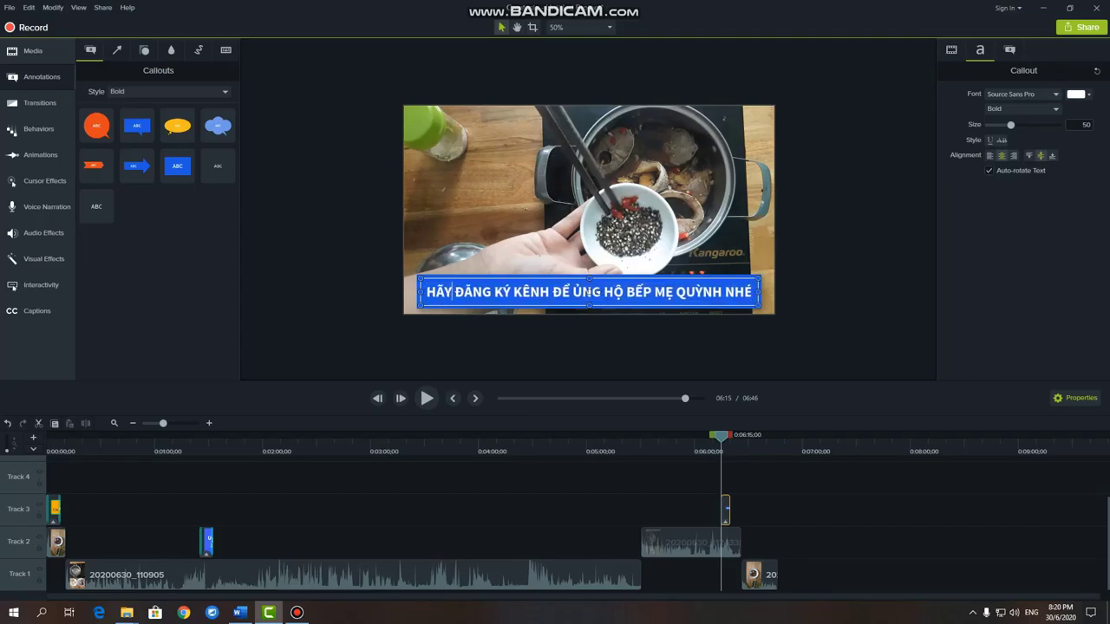
pyautogui.click(521, 348)
# - Try white, orange, blue and pink fill colours on the subscribe banner's rectangle
pyautogui.click(588, 293)
pyautogui.click(1009, 50)
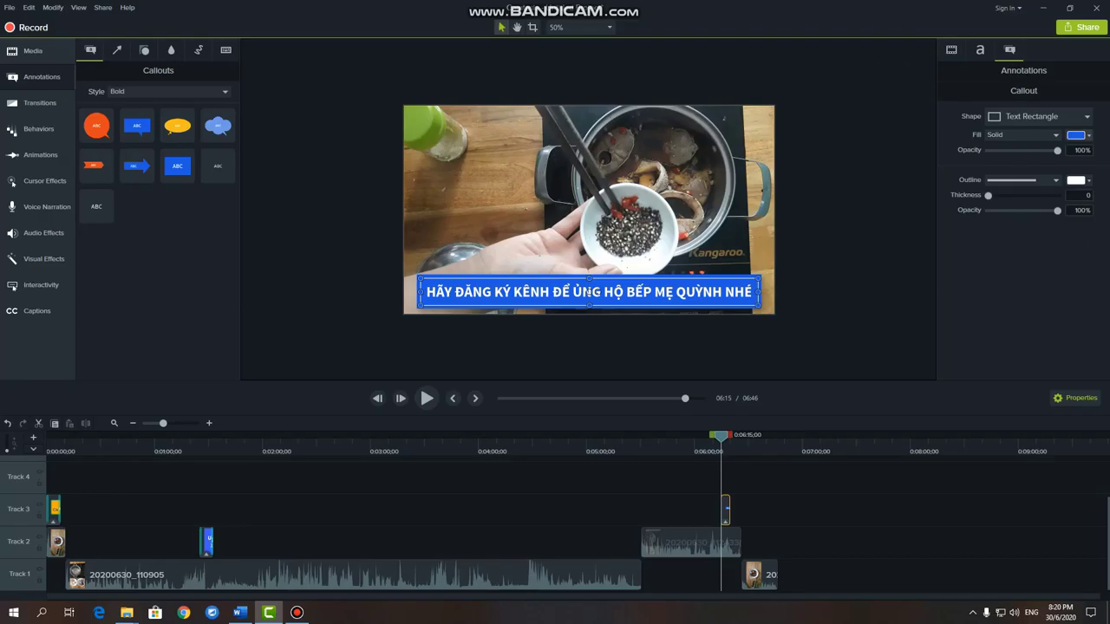
pyautogui.click(1090, 135)
pyautogui.click(994, 157)
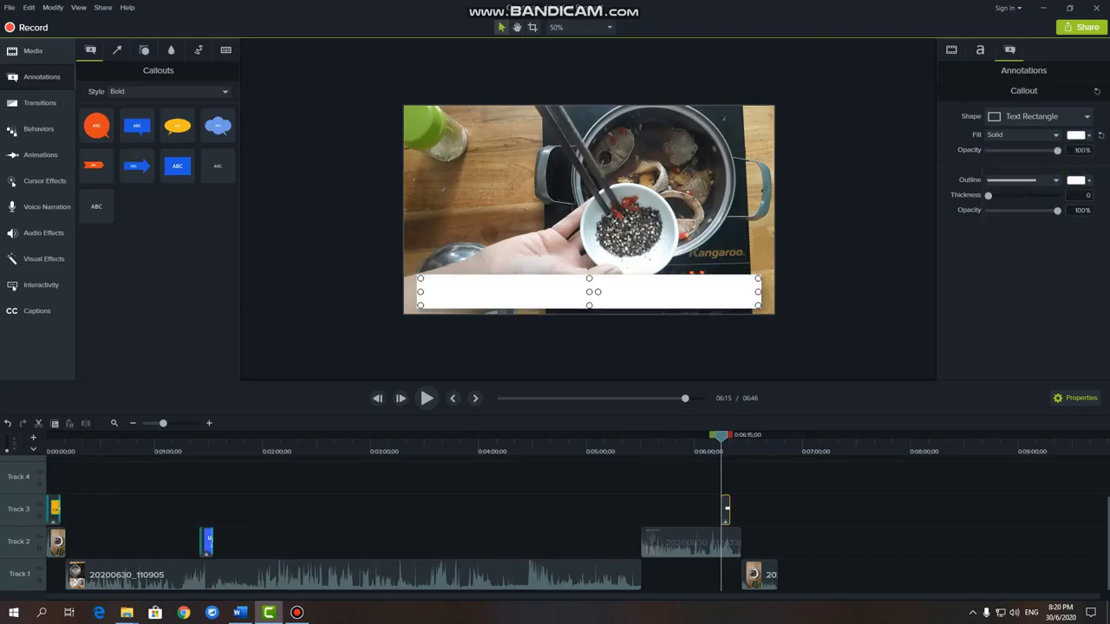
pyautogui.click(1090, 136)
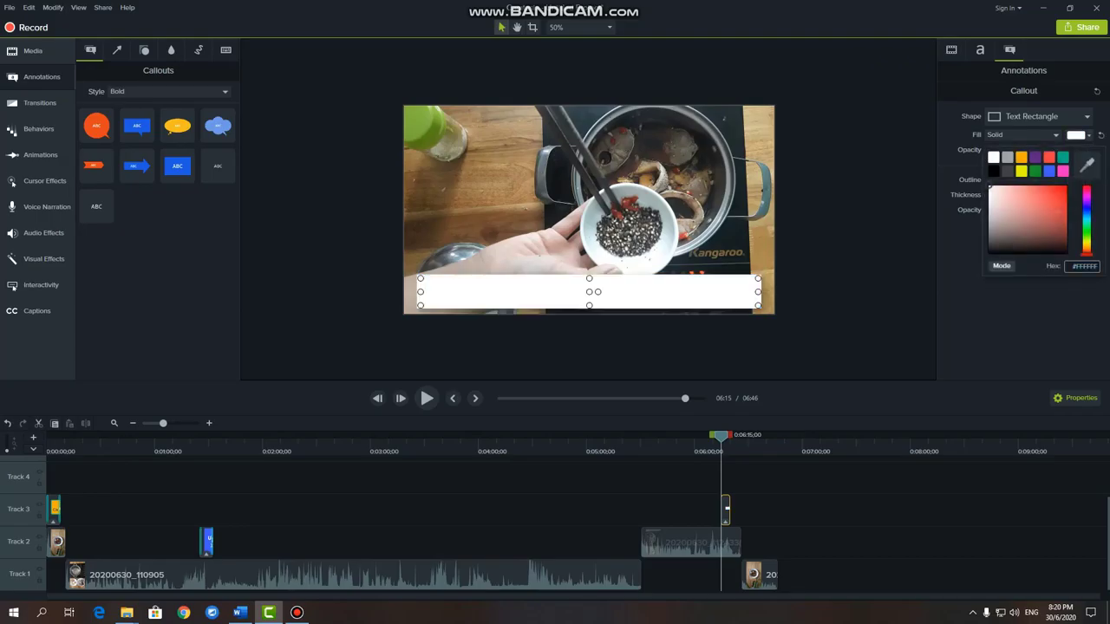
pyautogui.click(1046, 158)
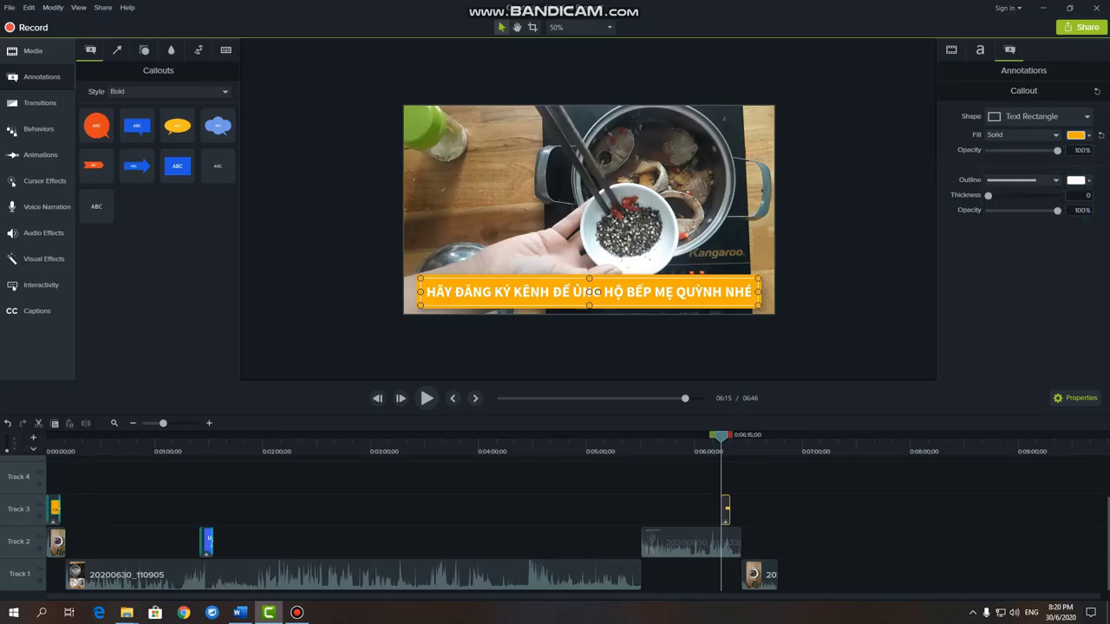
pyautogui.click(1090, 135)
pyautogui.click(1028, 172)
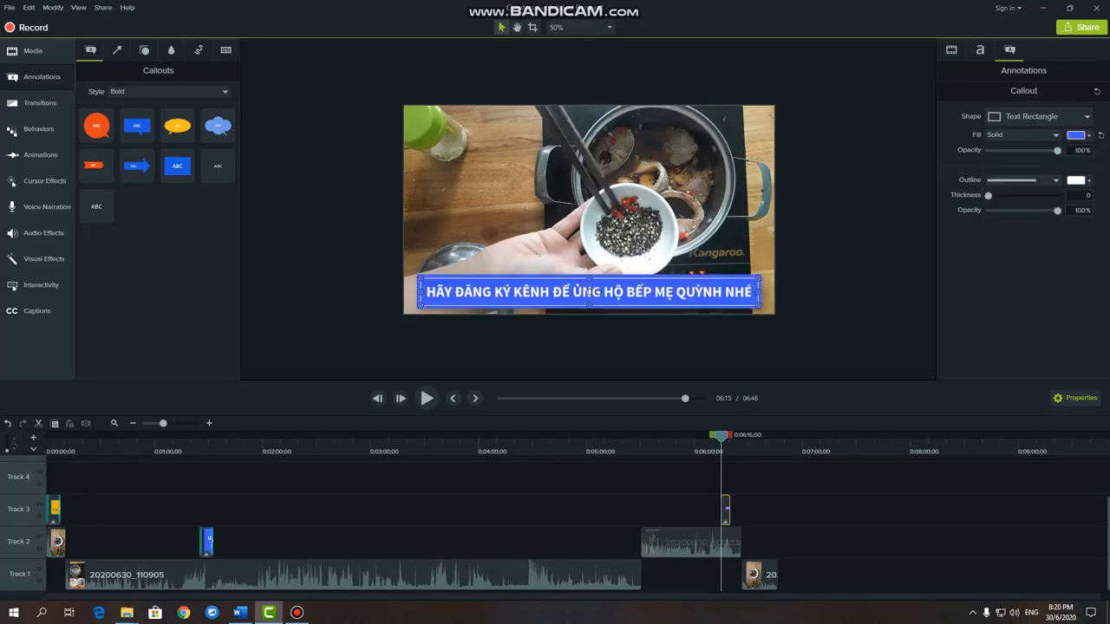
pyautogui.click(1090, 135)
pyautogui.click(1063, 170)
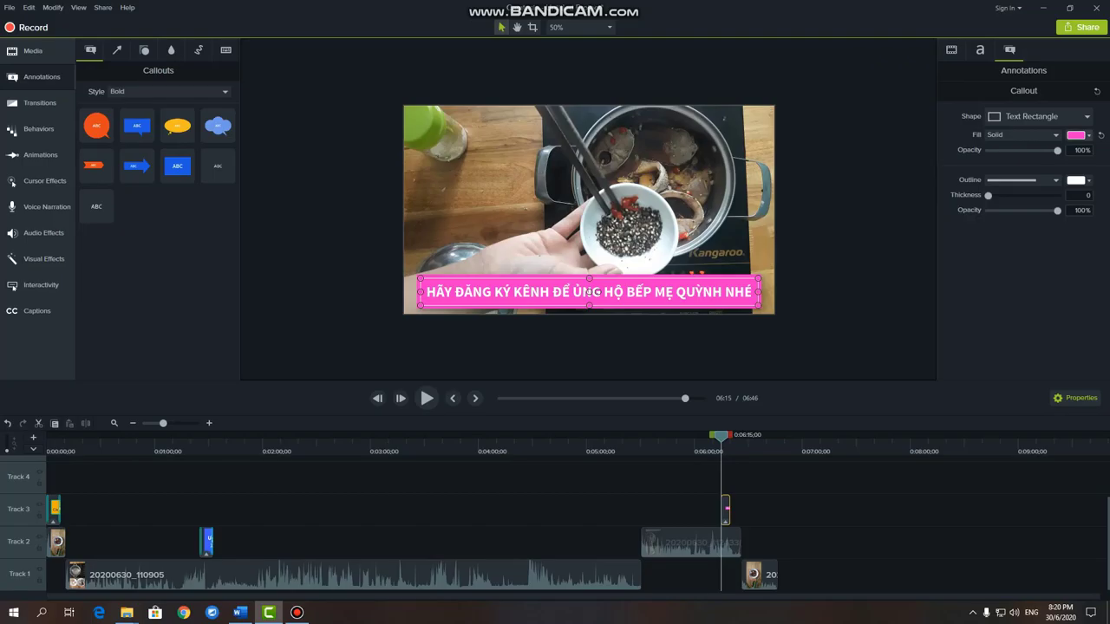
# - Set the subscribe banner's fill to the palette's blue swatch, deselect it and briefly preview playback
pyautogui.click(1089, 136)
pyautogui.click(1041, 170)
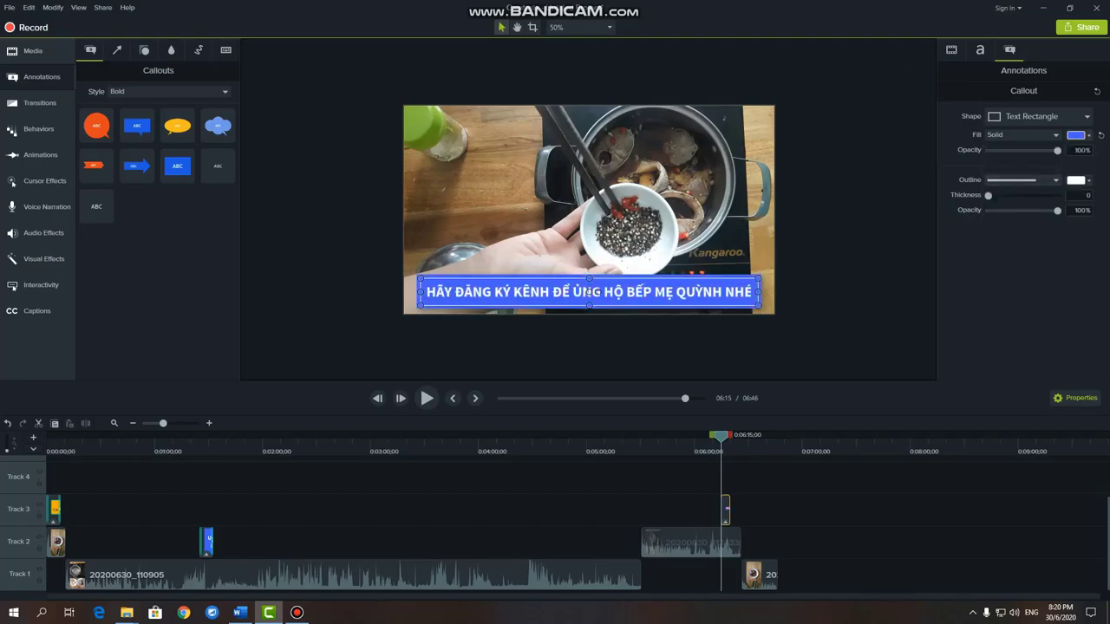
pyautogui.press('Escape')
pyautogui.press('space')
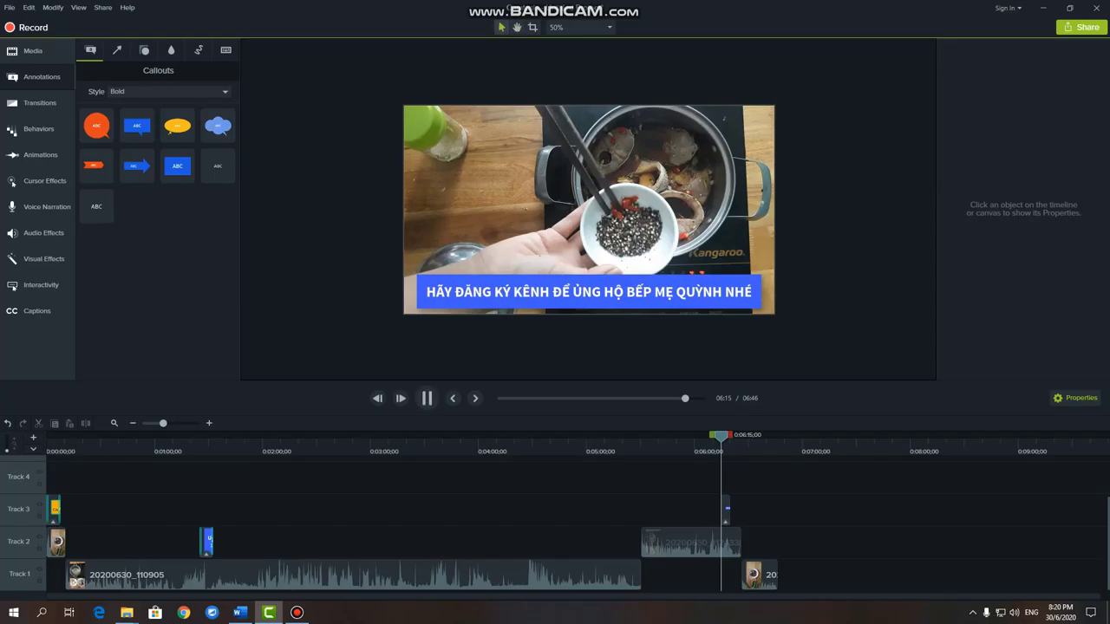
pyautogui.press('space')
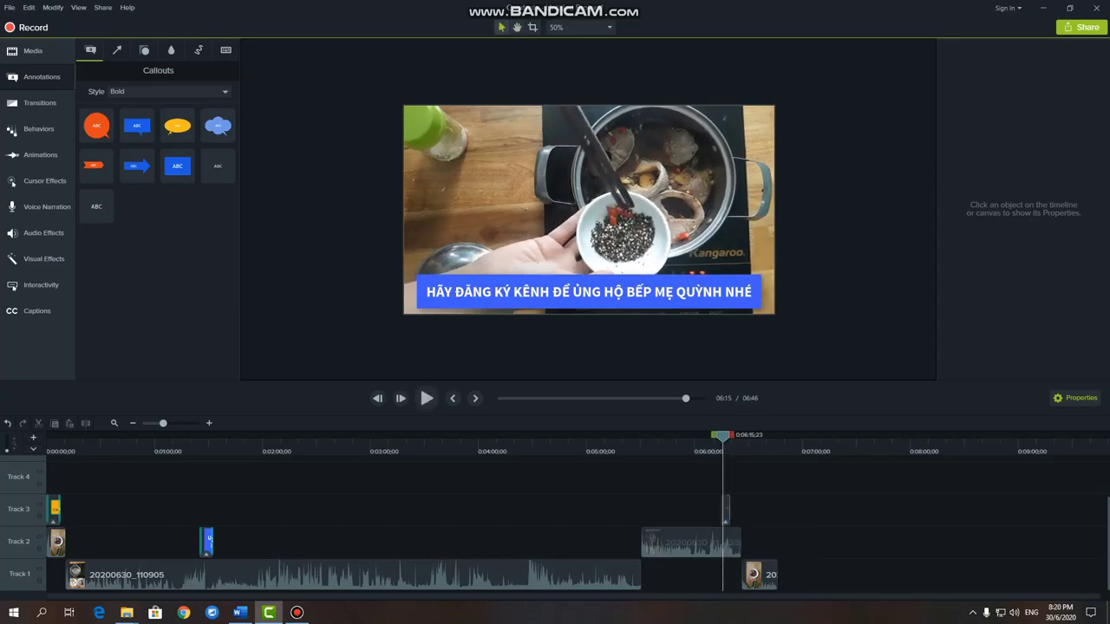
# - Extend the subscribe callout on Track 3 to the end of the last Track 1 clip and play the result
pyautogui.moveTo(729, 511); pyautogui.dragTo(777, 511)
pyautogui.click(808, 511)
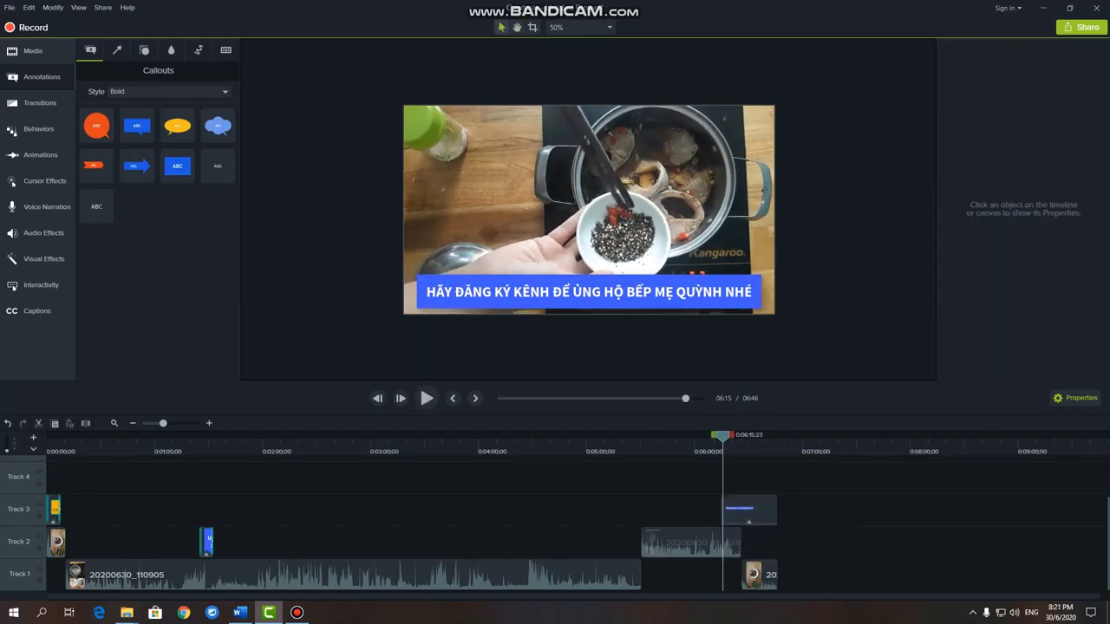
pyautogui.press('space')
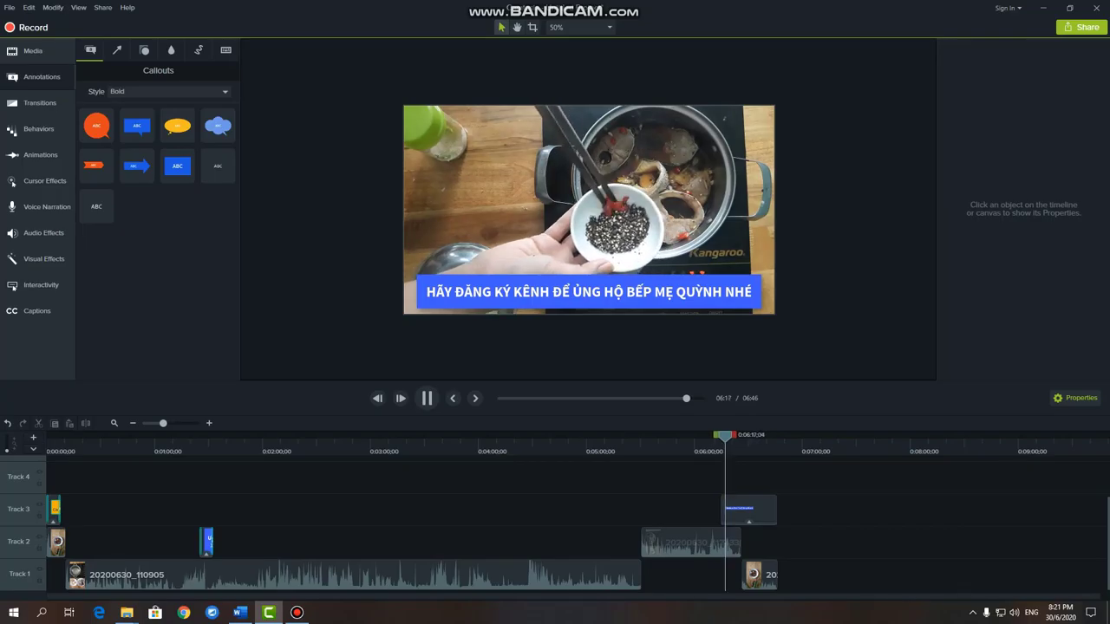
# - Apply the Slide left transition to the subscribe callout on Track 3
pyautogui.click(588, 293)
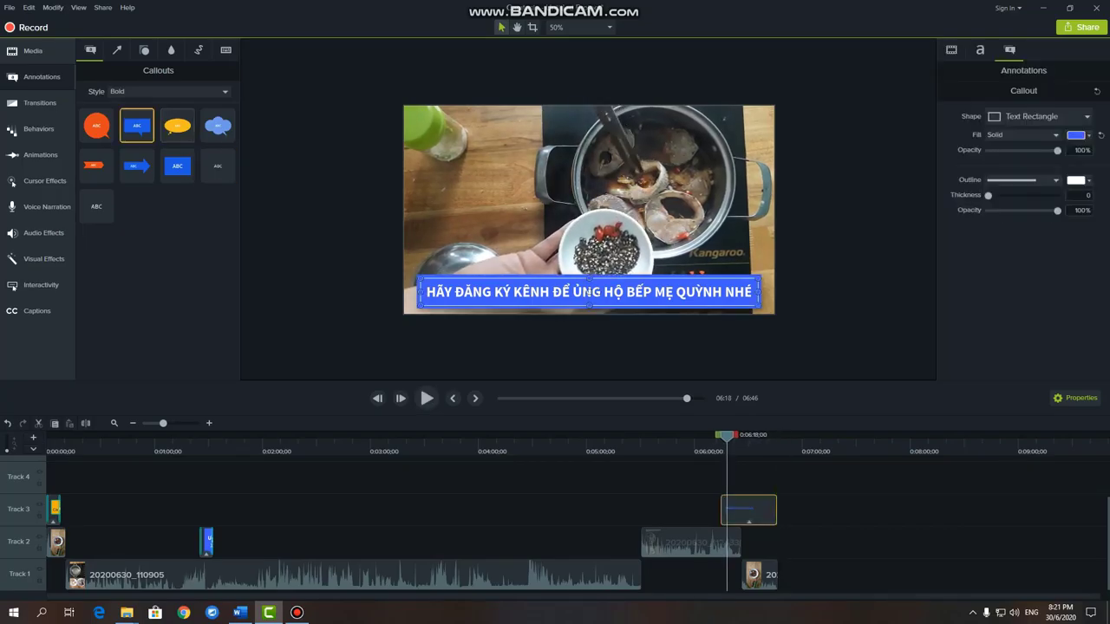
pyautogui.click(39, 103)
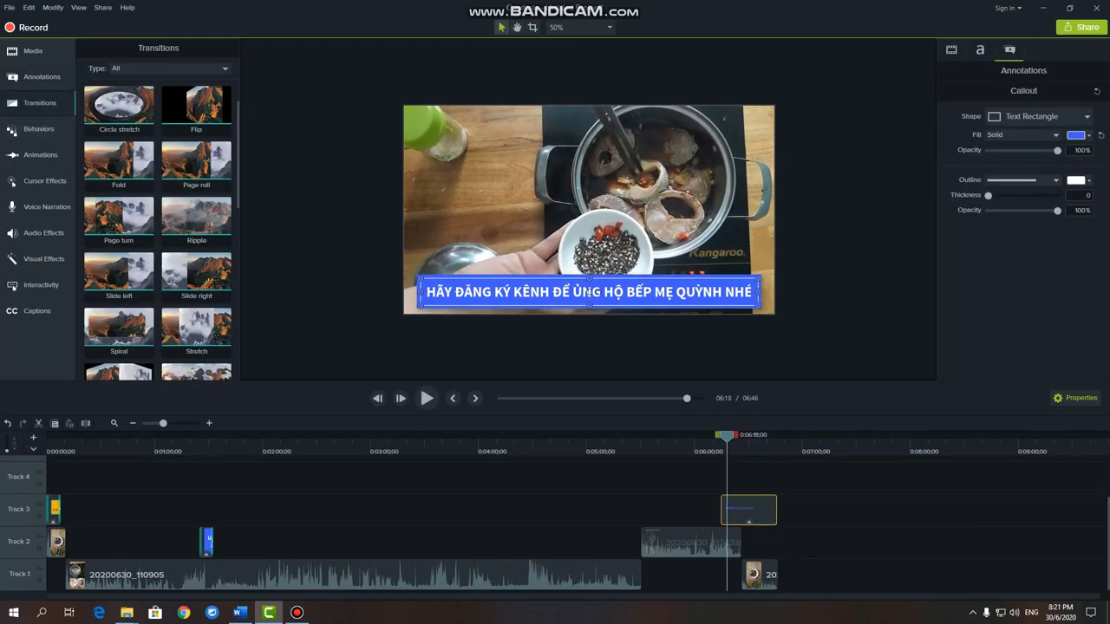
pyautogui.scroll(-1, 157, 231)
pyautogui.moveTo(119, 247); pyautogui.dragTo(733, 507)
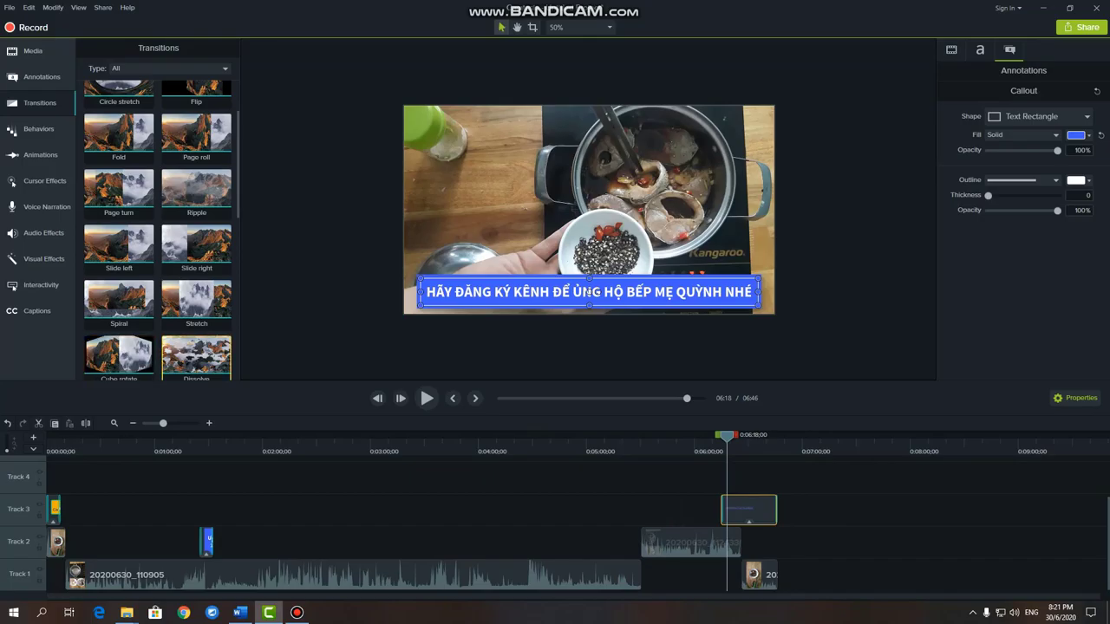
# - Apply the Glow transition to the subscribe callout on Track 3 and place the playhead just before it at about 6:12
pyautogui.scroll(-2, 158, 231)
pyautogui.scroll(-2, 119, 304)
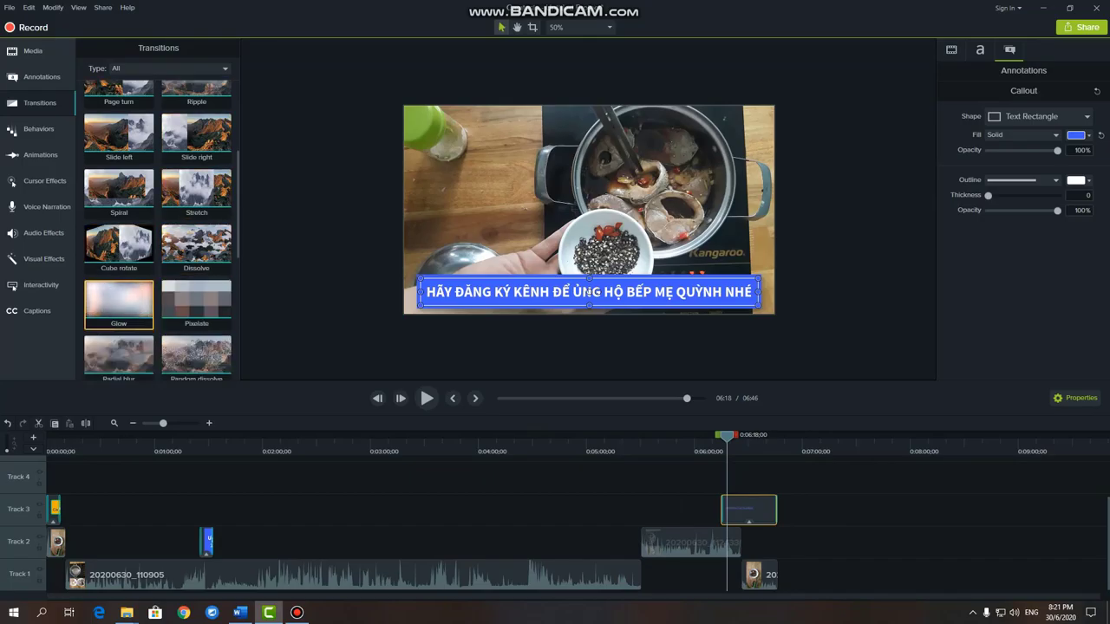
pyautogui.moveTo(119, 304)
pyautogui.mouseDown()
pyautogui.moveTo(777, 512)
pyautogui.moveTo(763, 512)
pyautogui.mouseUp()
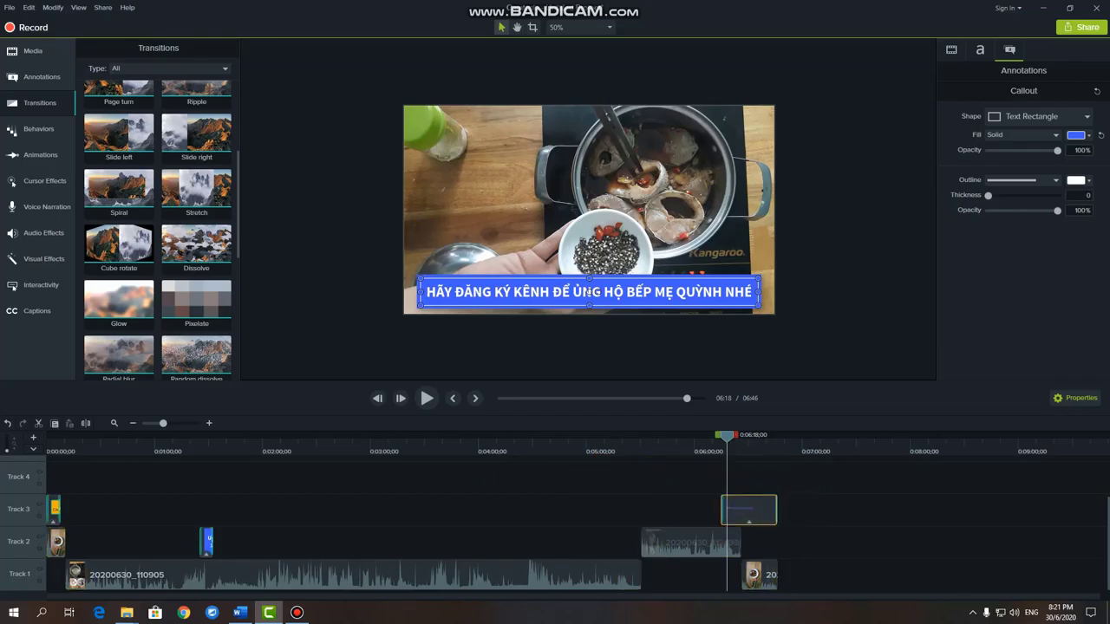
pyautogui.click(716, 437)
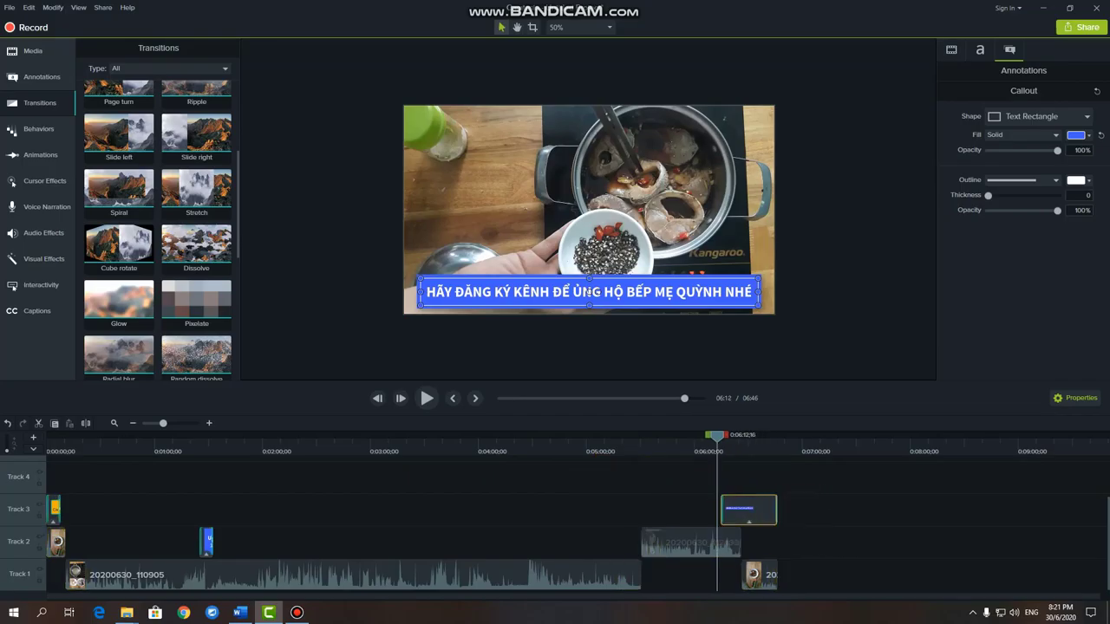
# - Preview the subscribe callout section, review the timeline from its start, and leave the playhead at about 3:57
pyautogui.press('space')
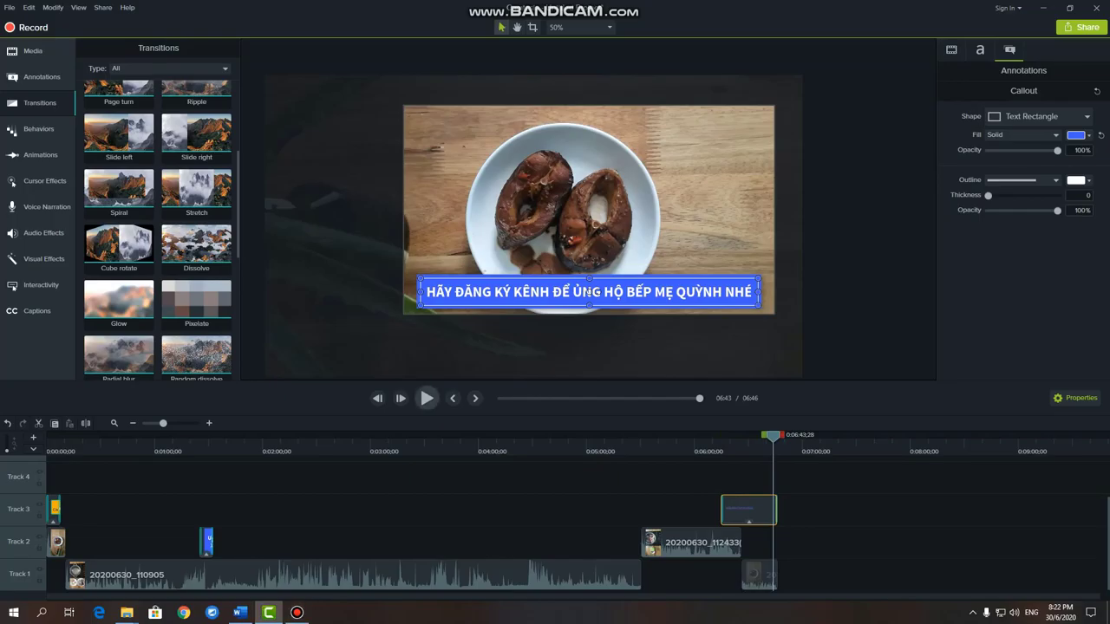
pyautogui.click(427, 398)
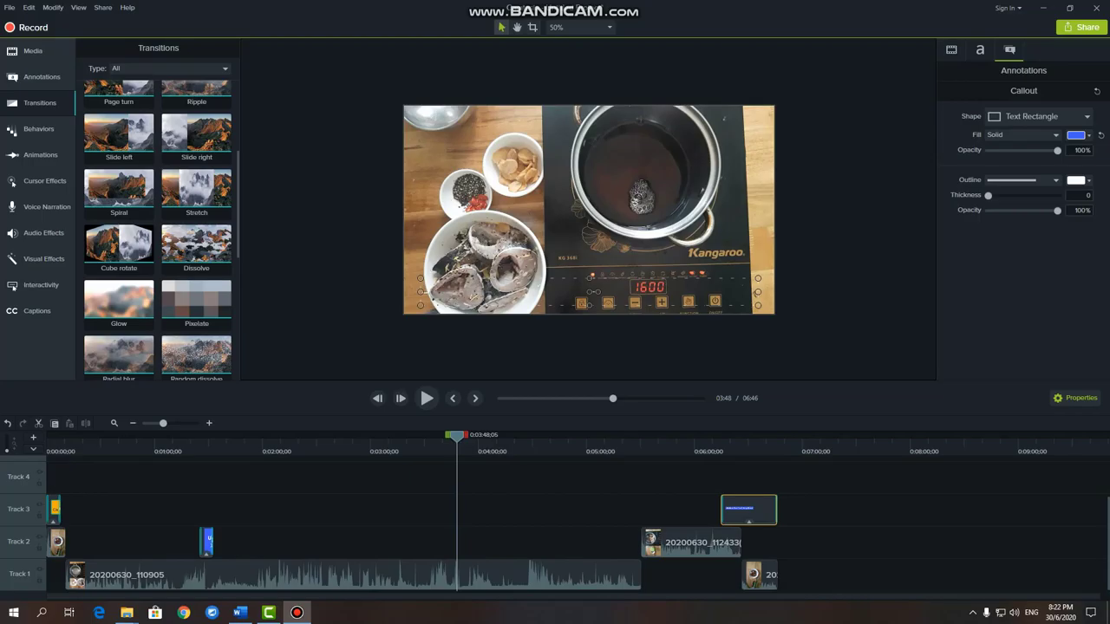
pyautogui.click(48, 437)
pyautogui.press('space')
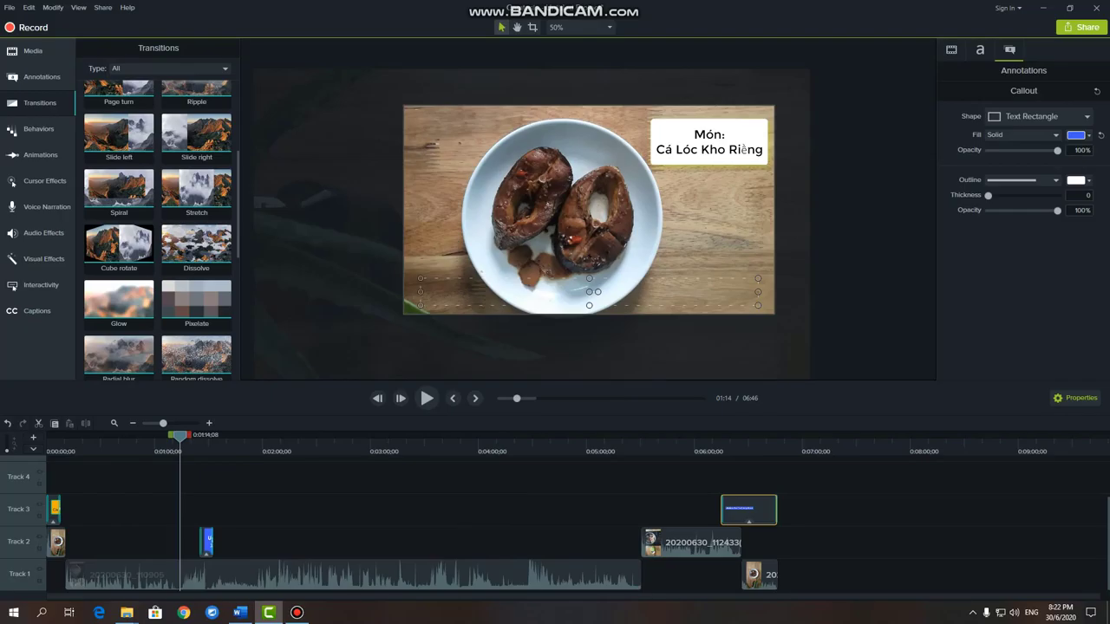
pyautogui.moveTo(180, 437); pyautogui.dragTo(47, 437)
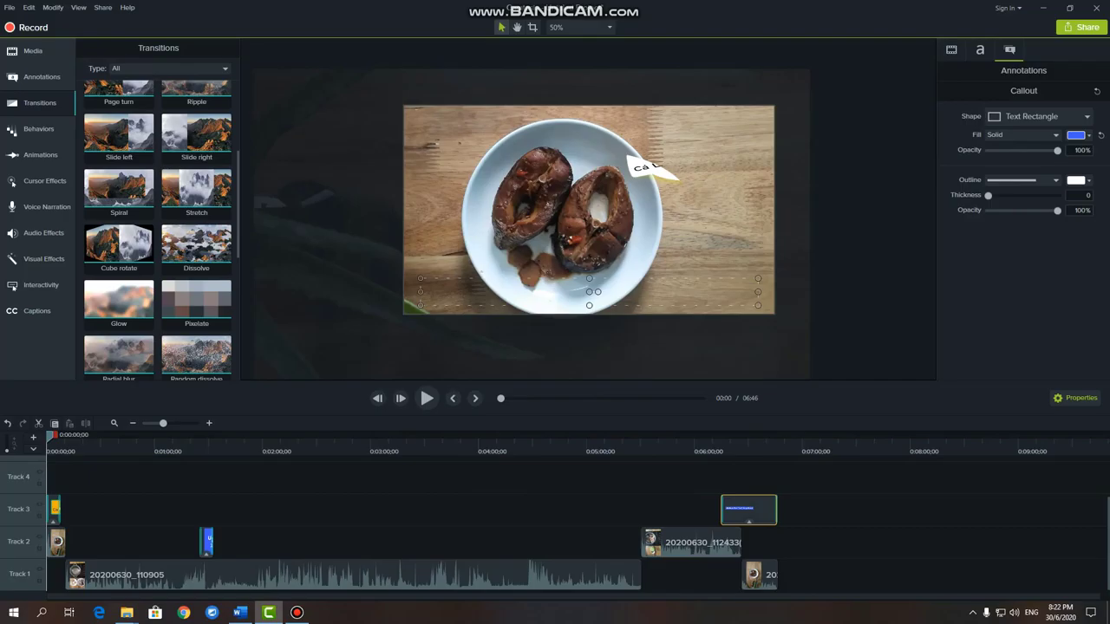
pyautogui.moveTo(47, 437); pyautogui.dragTo(473, 437)
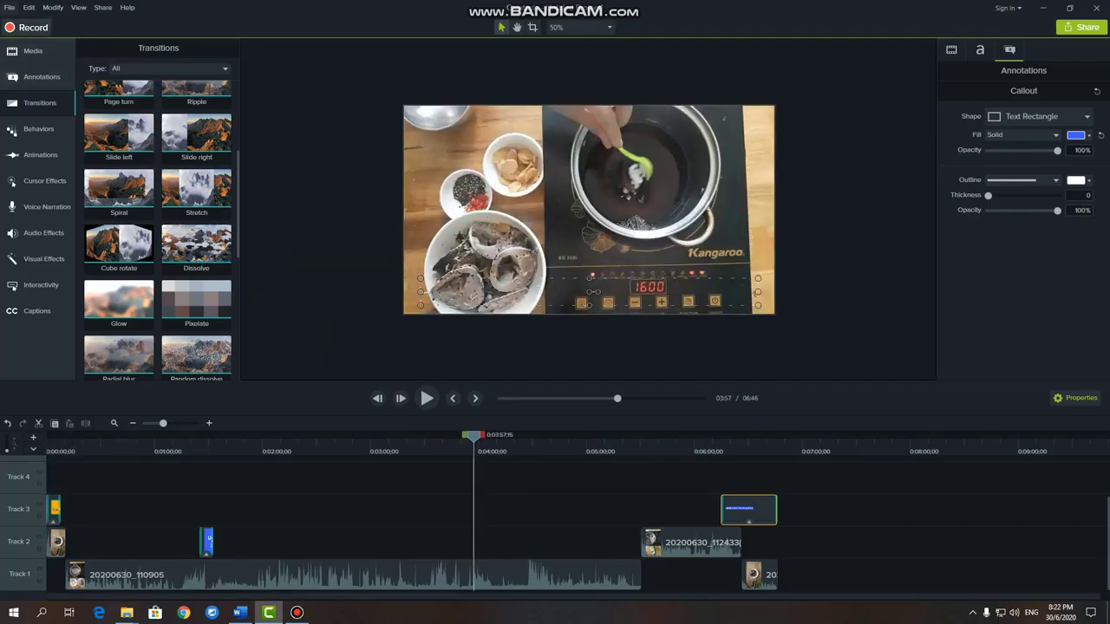
# - Start producing the project to a local file and dismiss the activation notice
pyautogui.click(103, 8)
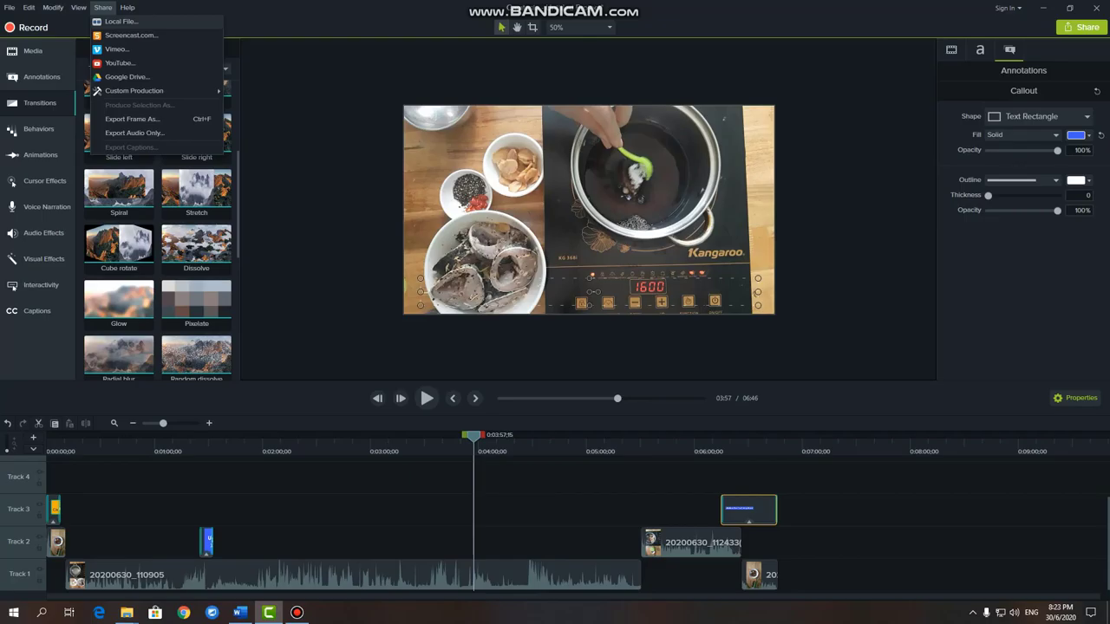
pyautogui.click(120, 20)
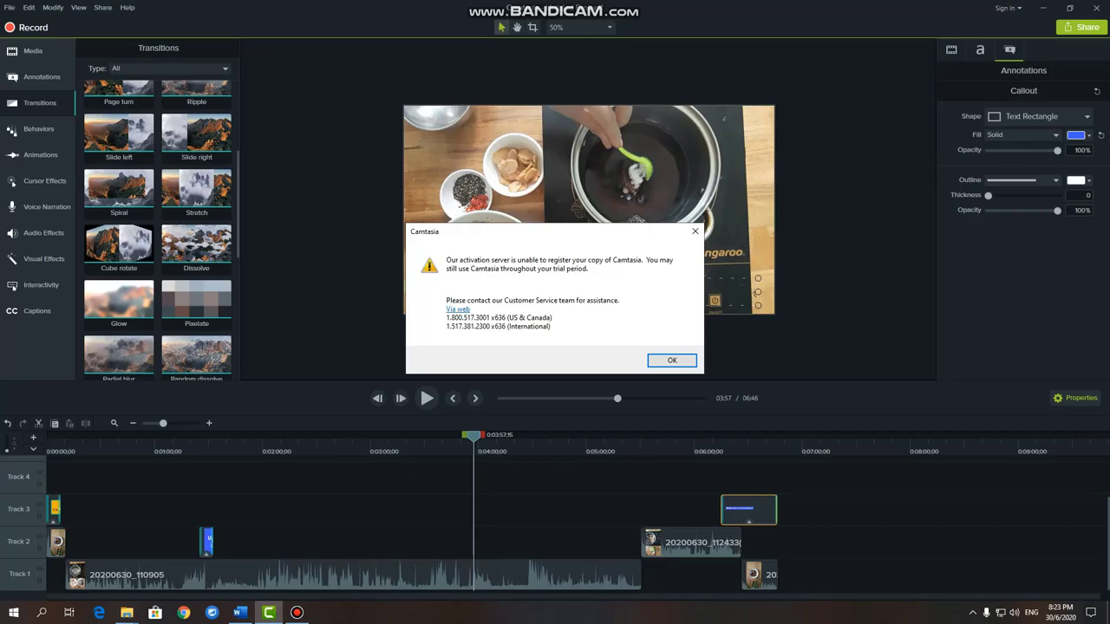
pyautogui.click(672, 361)
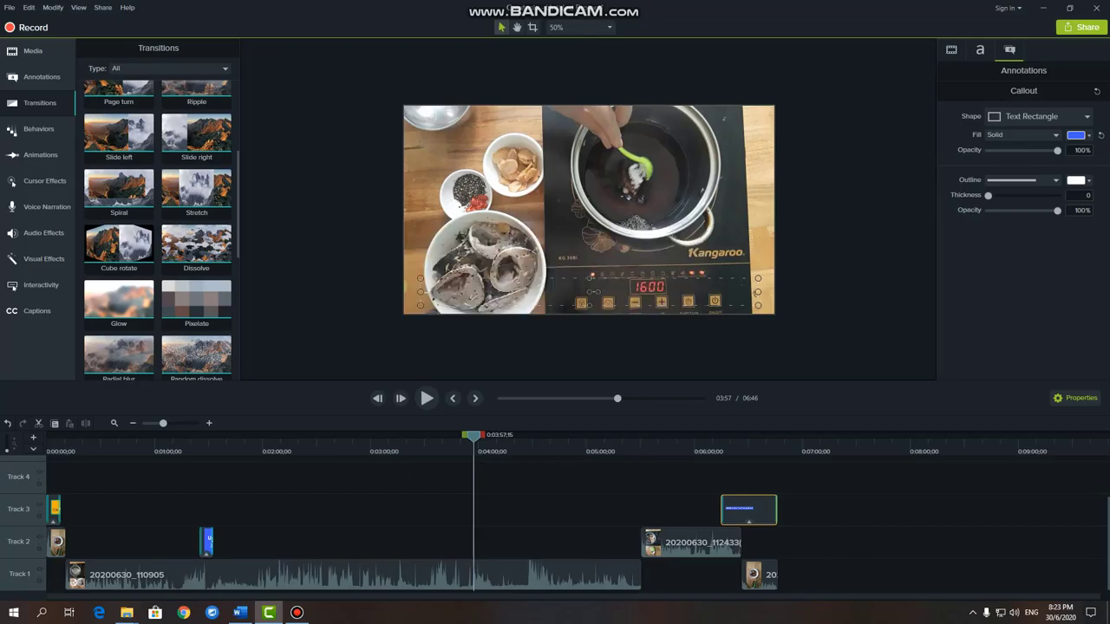
# - Choose the MP4 only (up to 1080p) production preset and continue to the save settings
pyautogui.click(669, 204)
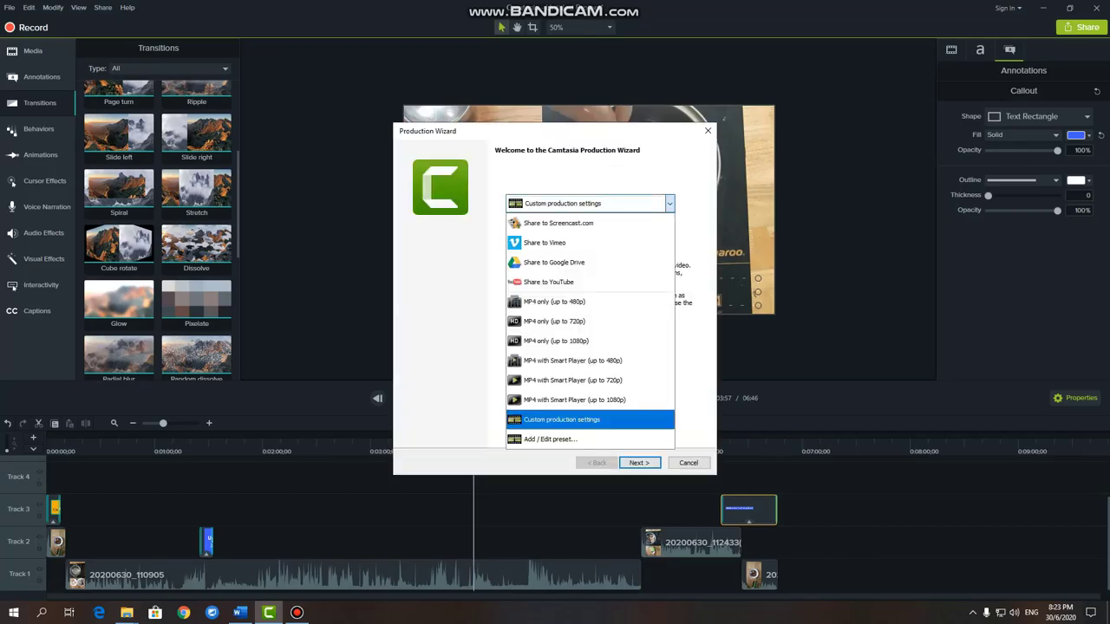
pyautogui.press('Up')
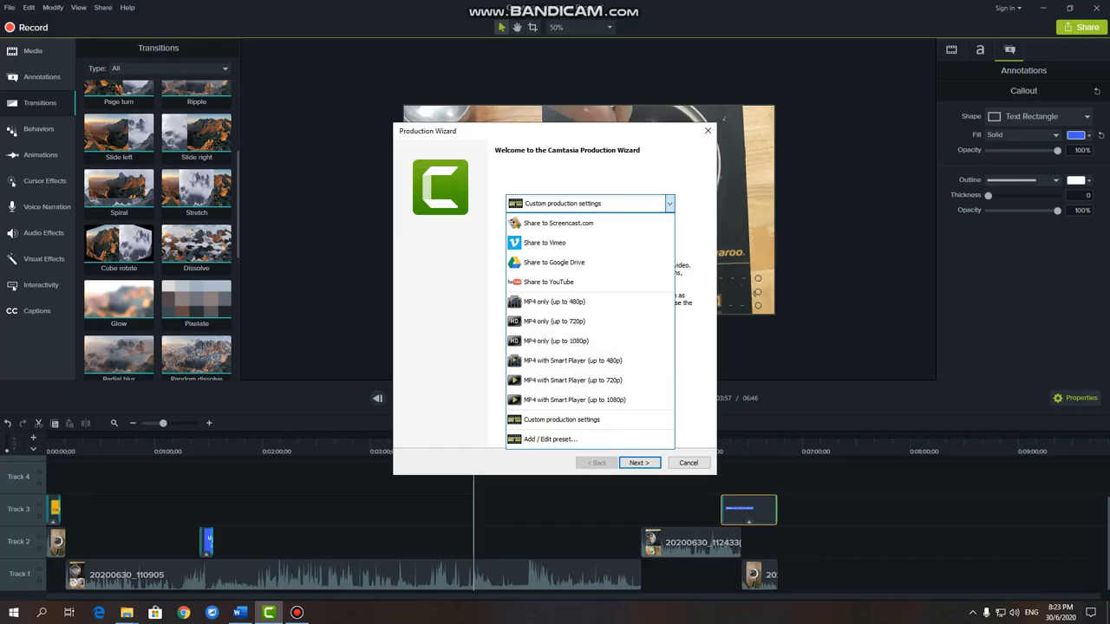
pyautogui.press('Up')
pyautogui.press('Up')
pyautogui.press('Up')
pyautogui.press('Up')
pyautogui.press('Up')
pyautogui.press('Down')
pyautogui.press('Down')
pyautogui.press('Down')
pyautogui.press('Down')
pyautogui.press('Down')
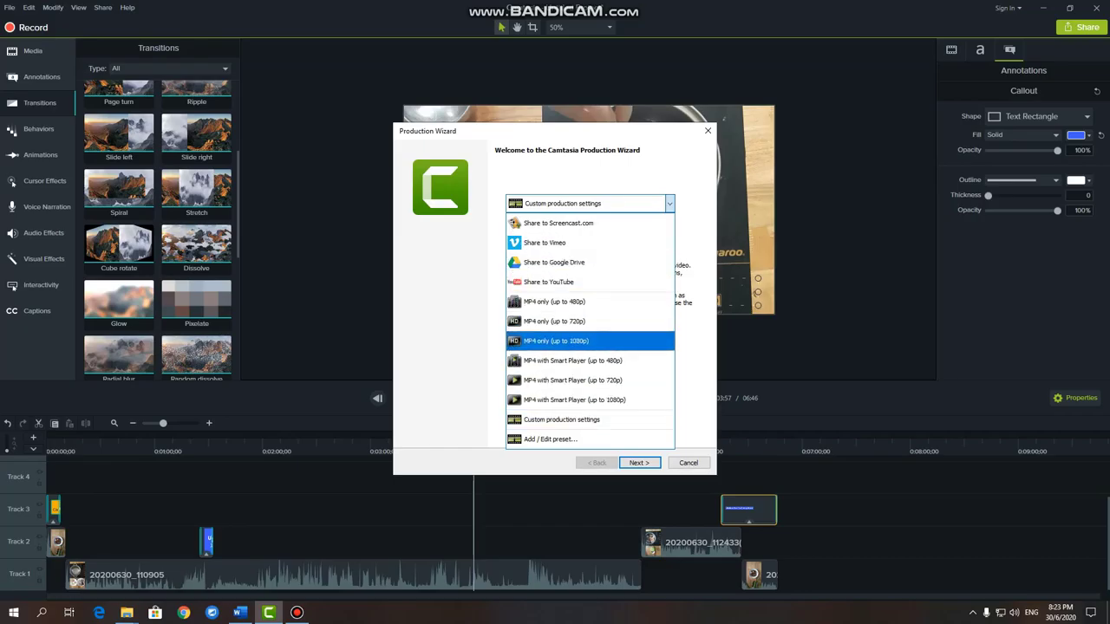
pyautogui.press('Return')
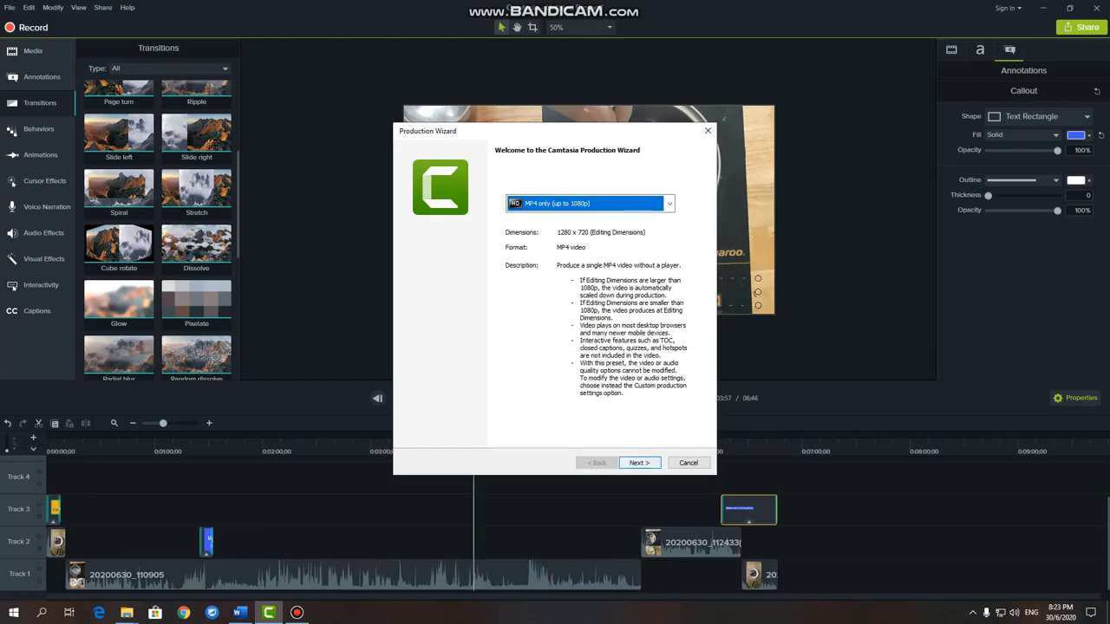
pyautogui.click(639, 462)
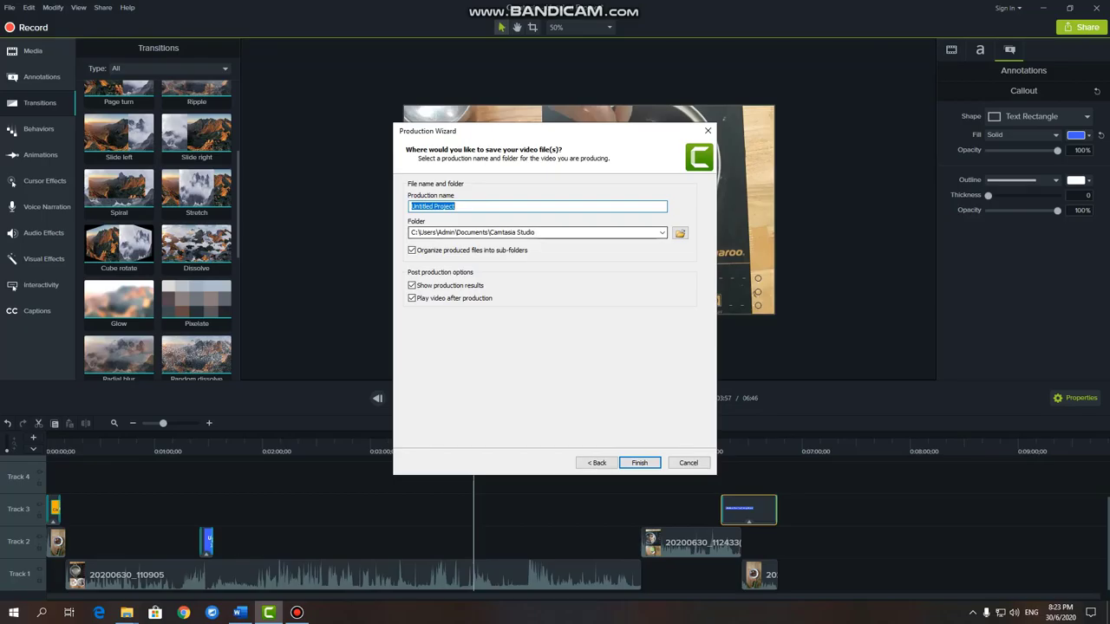
# - Browse for the output location and open the channel owner's personal folder on Local Disk (D:)
pyautogui.click(680, 232)
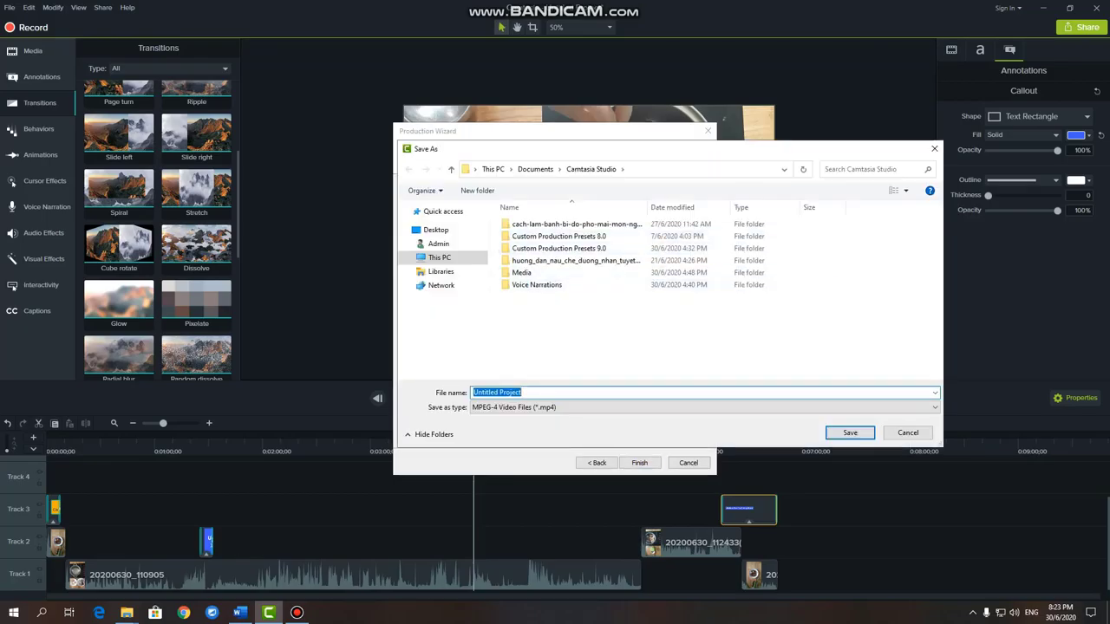
pyautogui.click(535, 169)
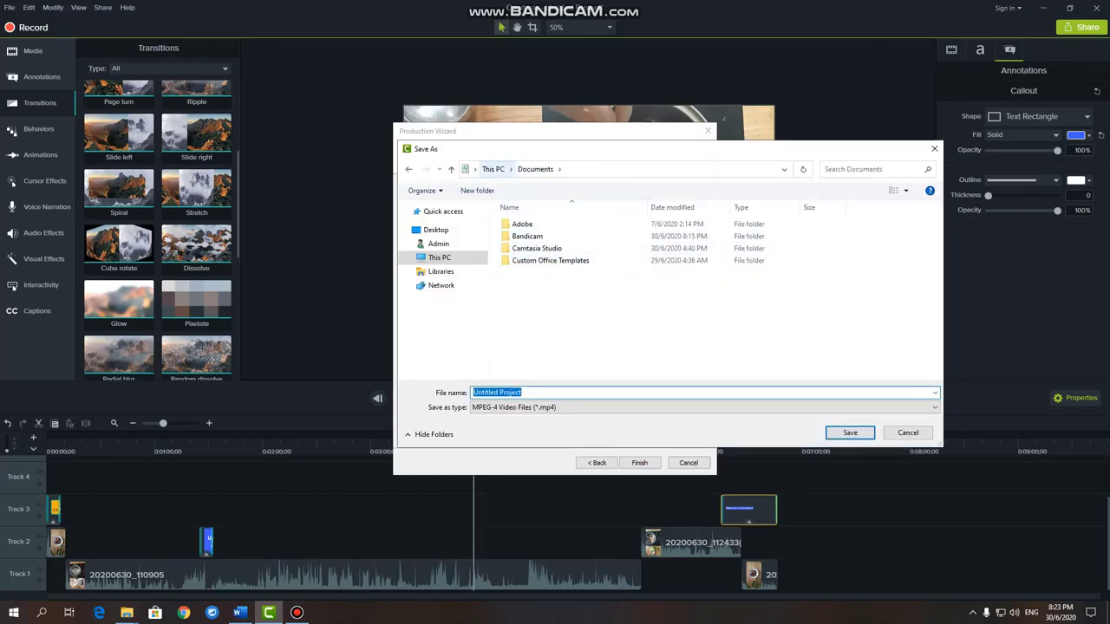
pyautogui.click(492, 169)
pyautogui.click(716, 314)
pyautogui.doubleClick(716, 314)
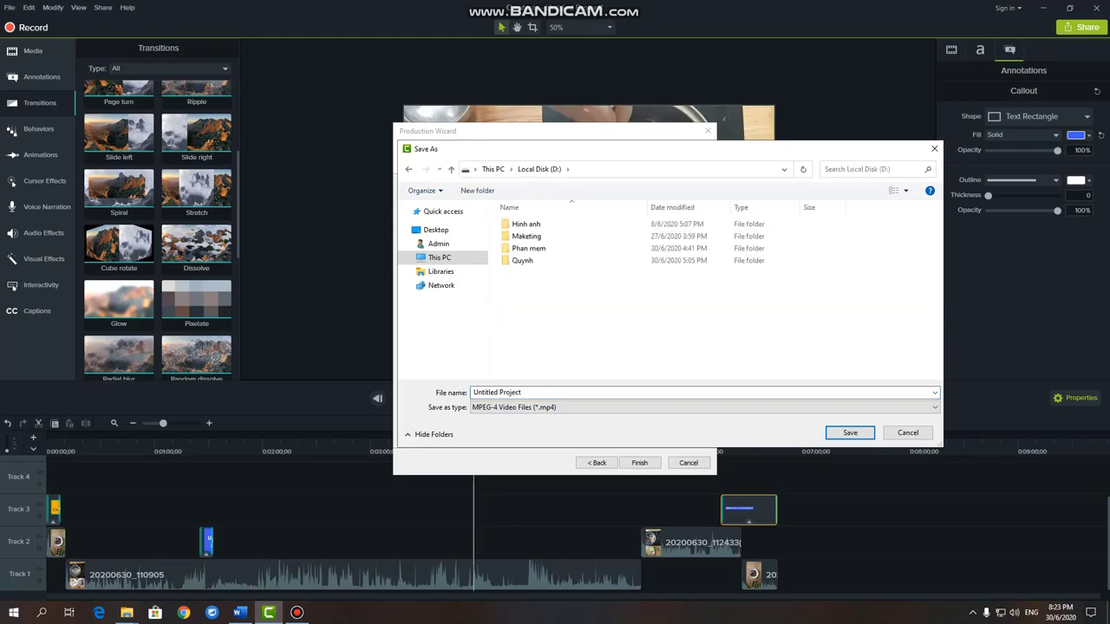
pyautogui.doubleClick(524, 258)
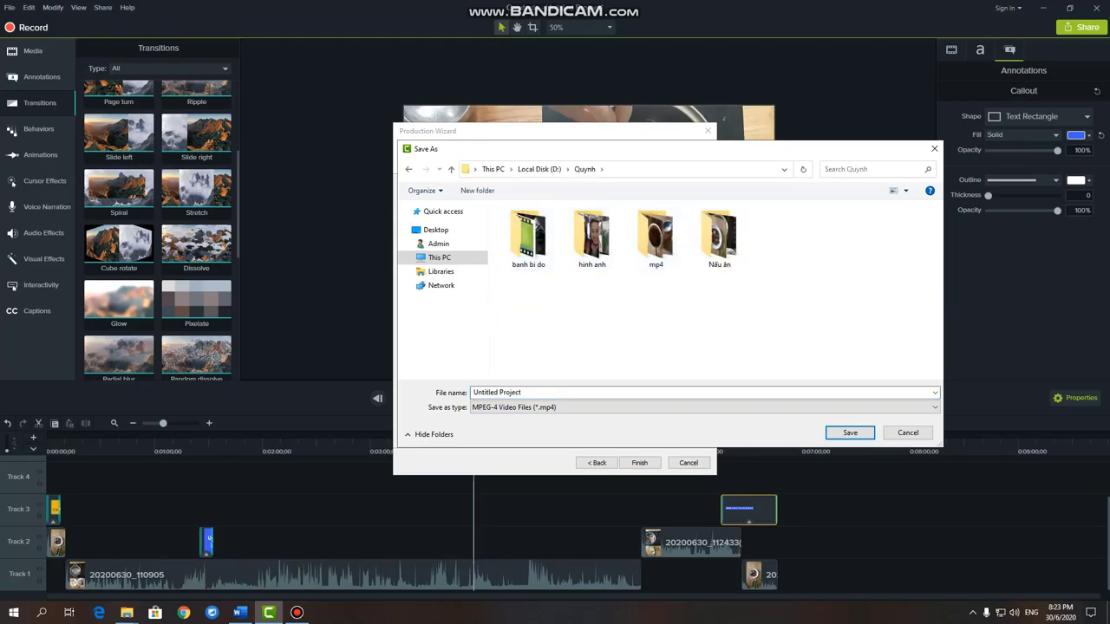
# - Create a folder named "Video hoan thanh" in the output location and open it
pyautogui.click(477, 190)
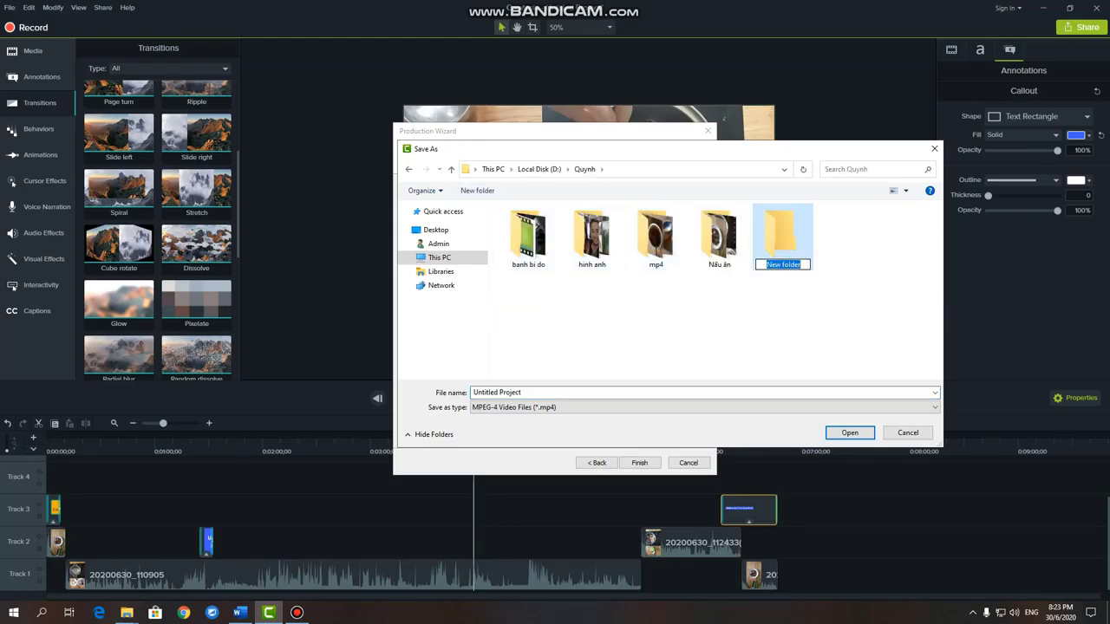
pyautogui.write('vIDEO H')
pyautogui.press('BackSpace')
pyautogui.press('BackSpace')
pyautogui.press('BackSpace')
pyautogui.press('BackSpace')
pyautogui.press('BackSpace')
pyautogui.press('BackSpace')
pyautogui.press('BackSpace')
pyautogui.write('Video hoan thanh')
pyautogui.press('Return')
pyautogui.press('Return')
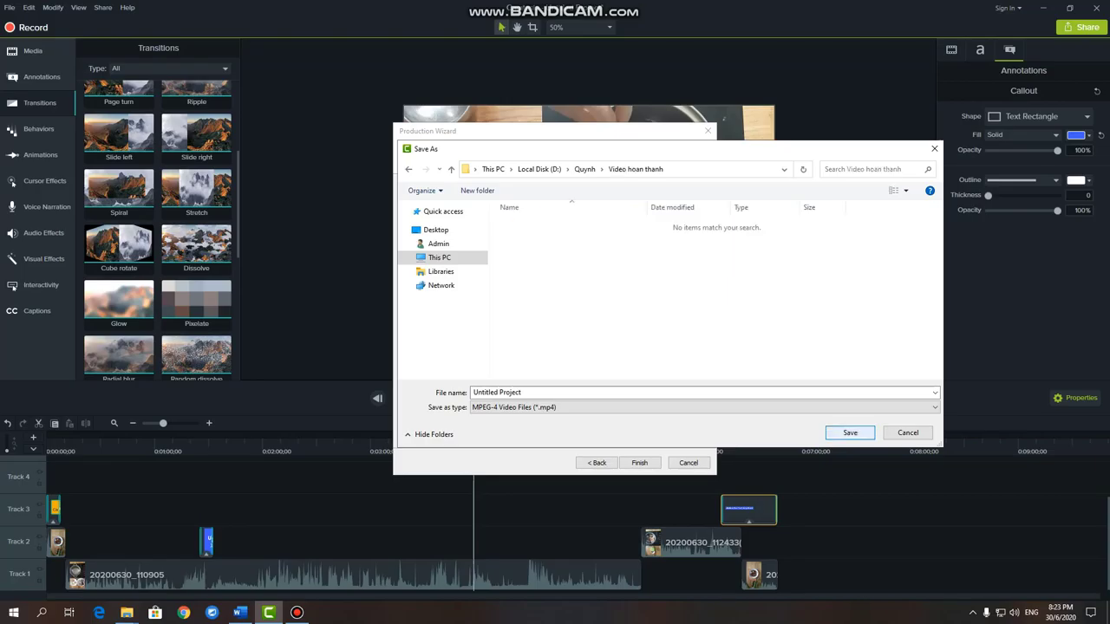
# - Name the MPEG-4 video "huong-dan-nau-ca-kho-rieng" and produce it, closing the production results when rendering is done
pyautogui.click(704, 408)
pyautogui.click(704, 420)
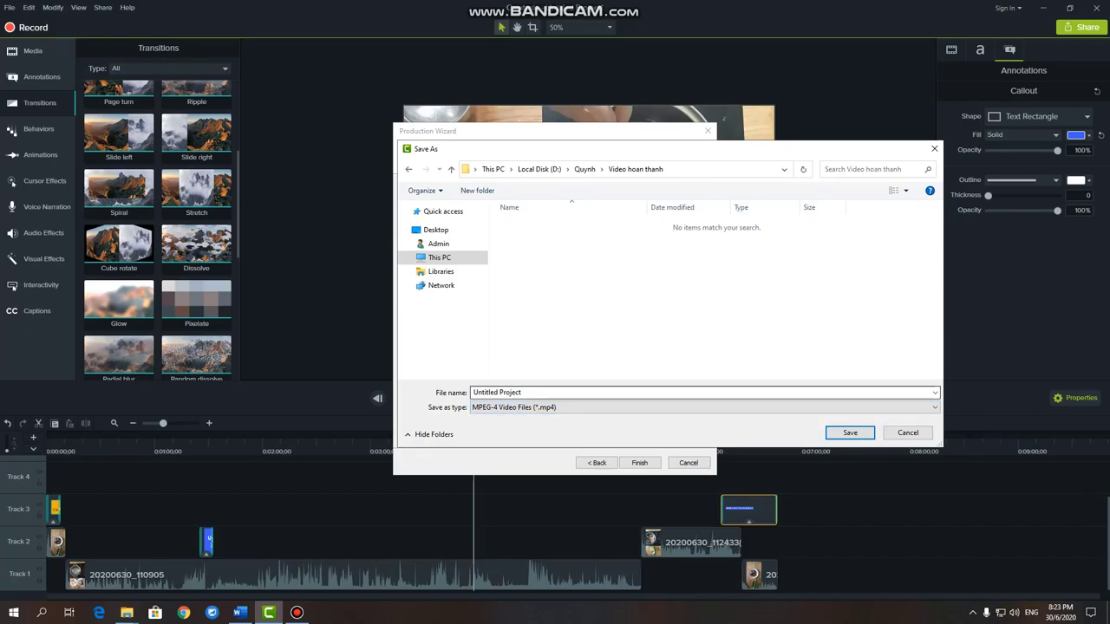
pyautogui.click(704, 393)
pyautogui.write('h')
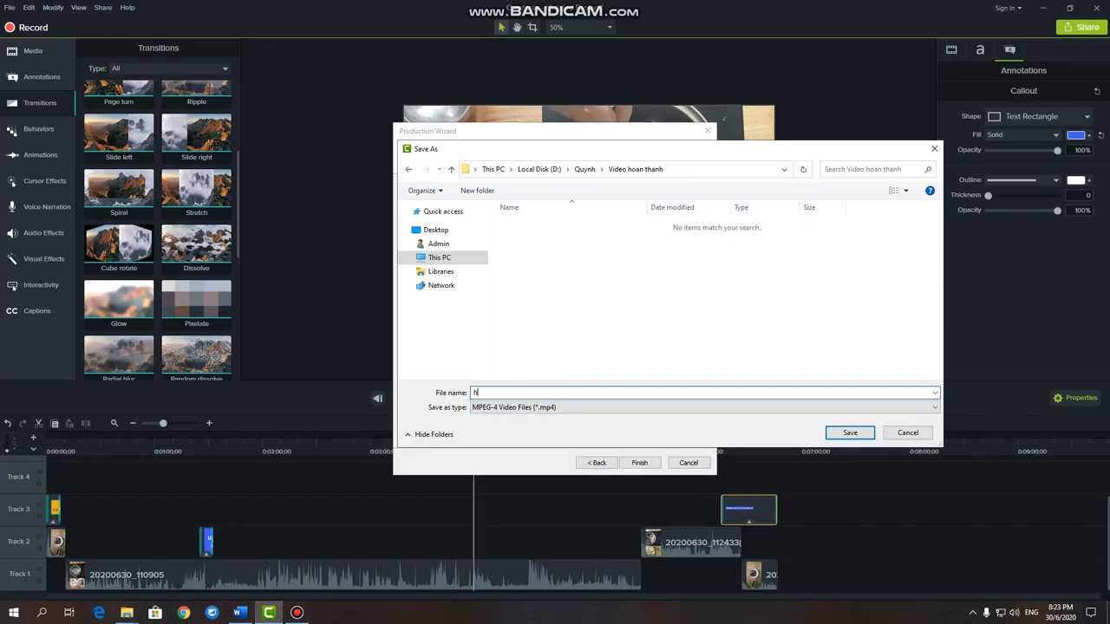
pyautogui.write('uong-dan-nau-ca-kho-rieng')
pyautogui.press('Return')
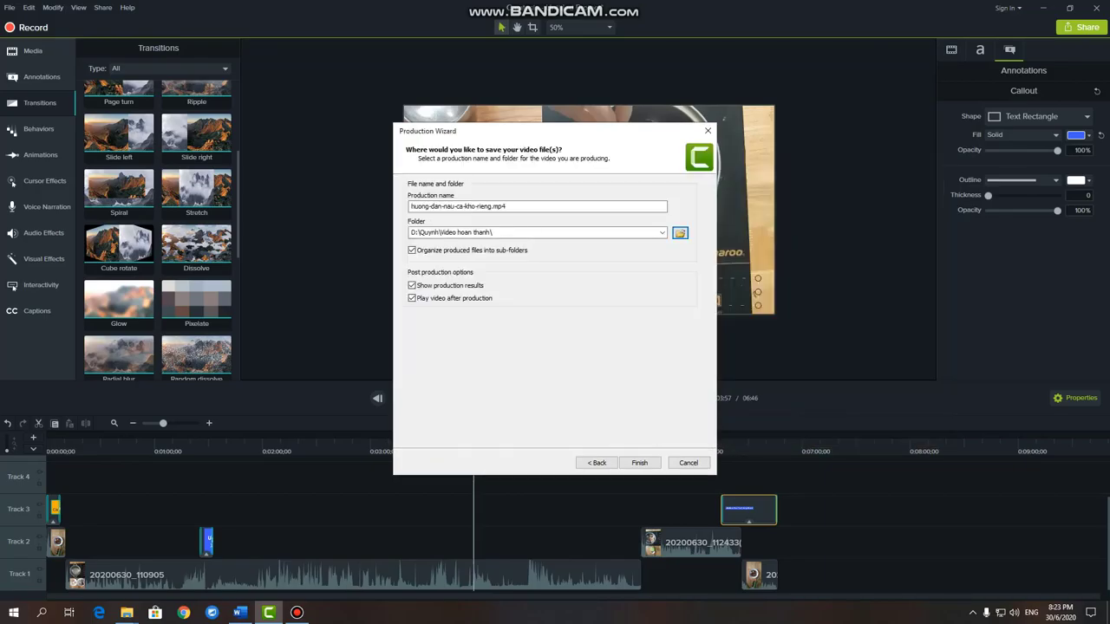
pyautogui.click(639, 462)
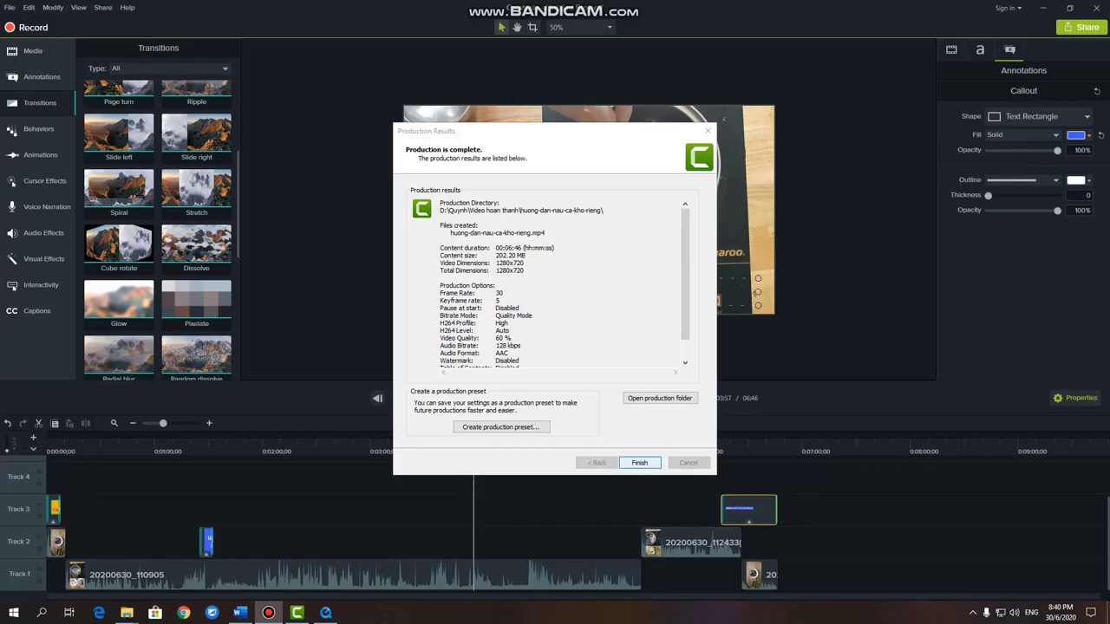
pyautogui.click(640, 463)
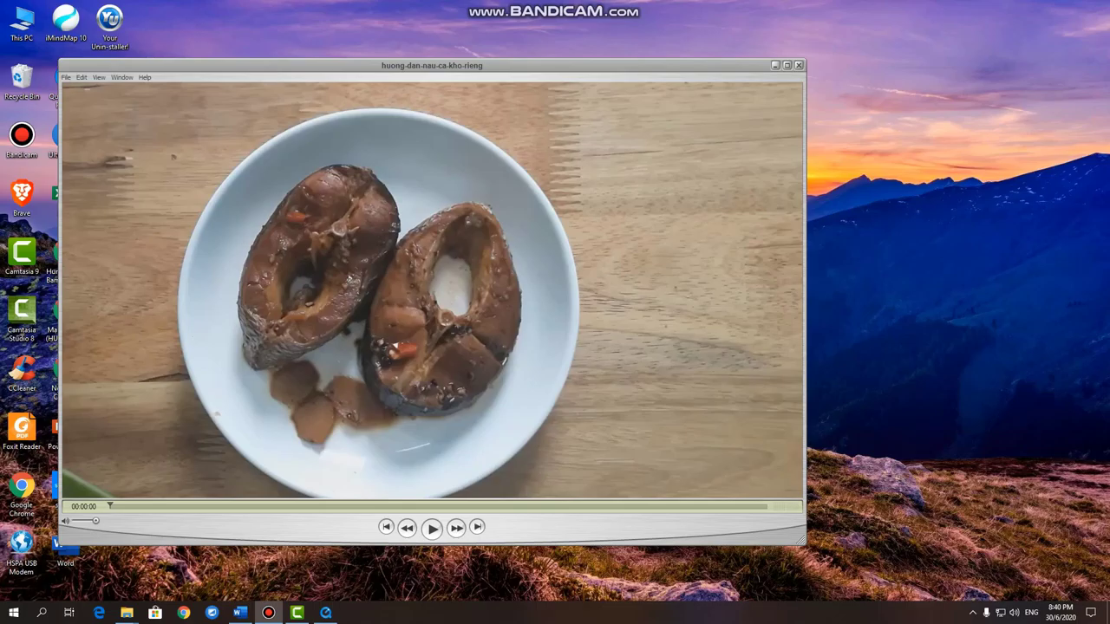
# - Play the produced video in QuickTime Player and check it at about 0:48 and 5:17
pyautogui.click(432, 529)
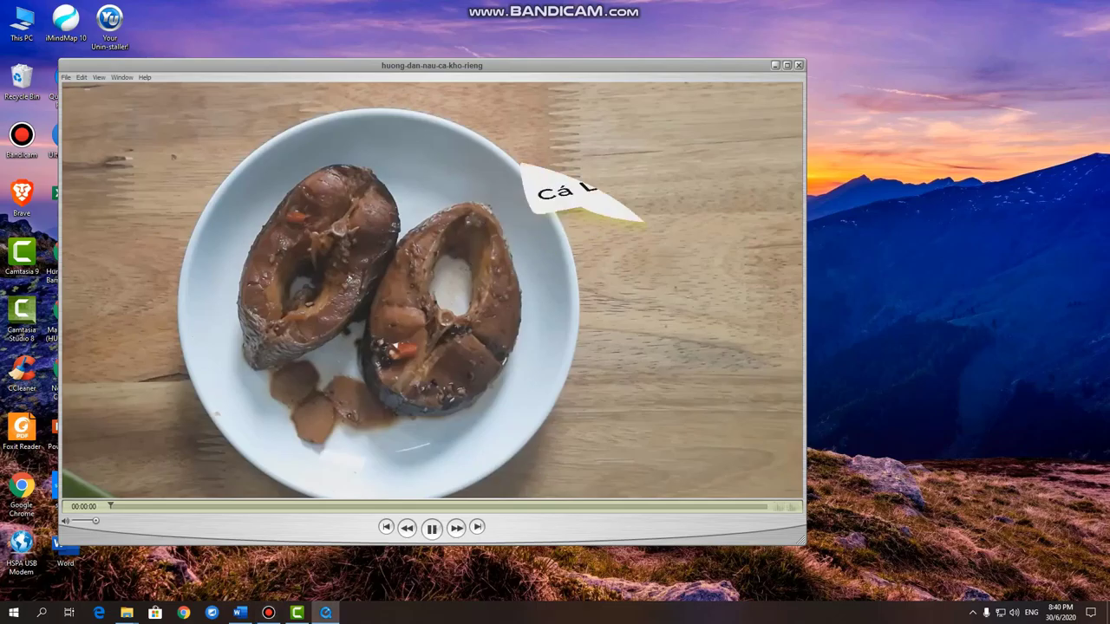
pyautogui.rightClick(982, 165)
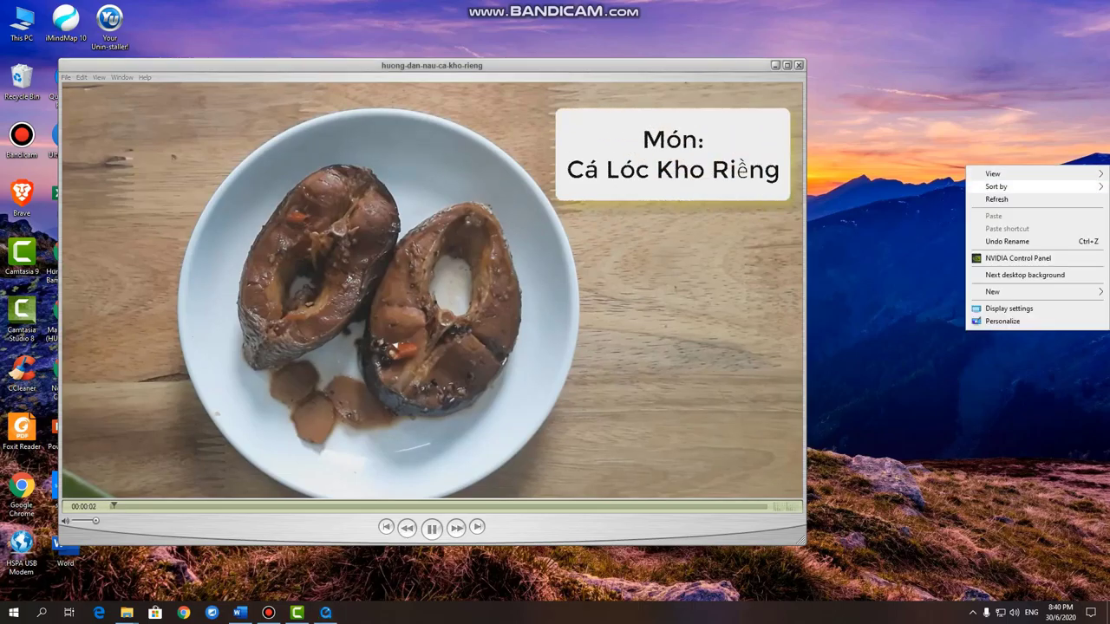
pyautogui.click(996, 199)
pyautogui.moveTo(536, 65); pyautogui.dragTo(630, 65)
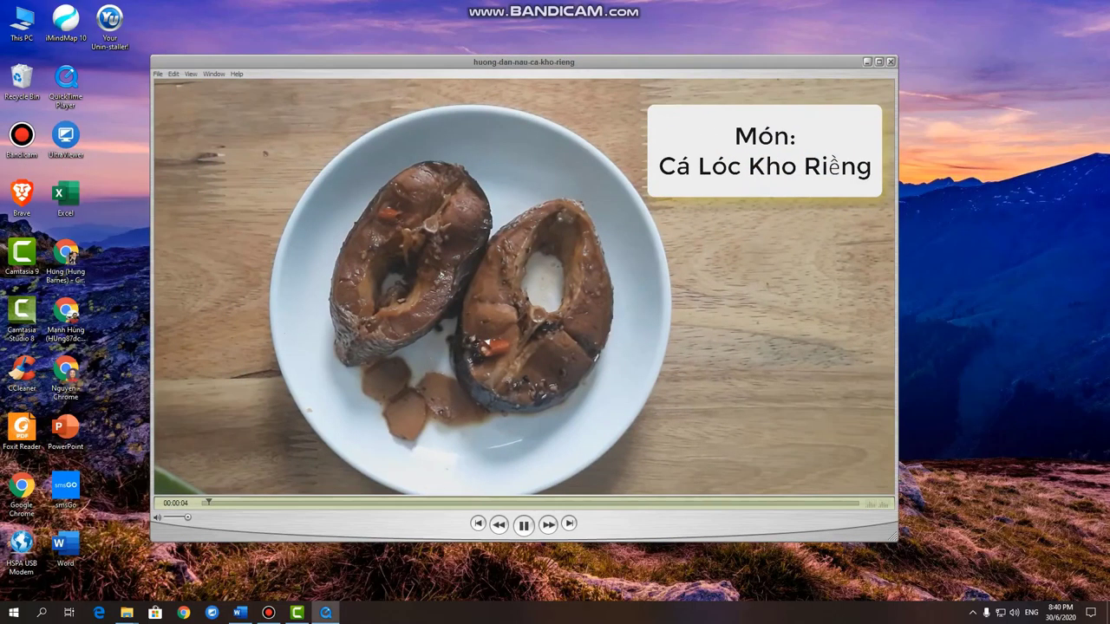
pyautogui.rightClick(965, 214)
pyautogui.click(996, 249)
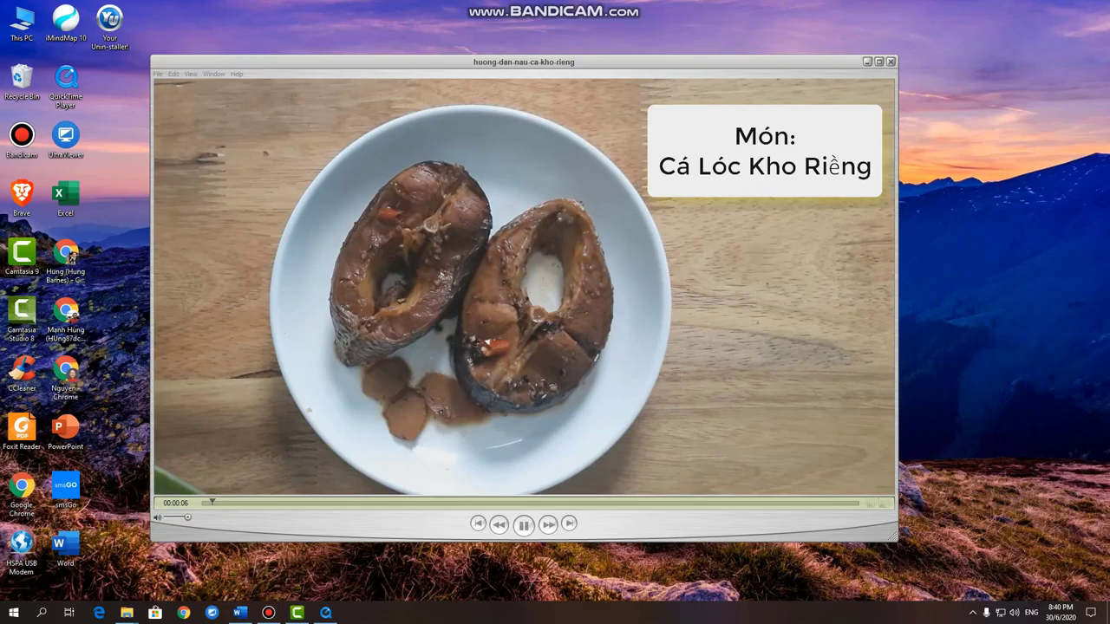
pyautogui.click(280, 503)
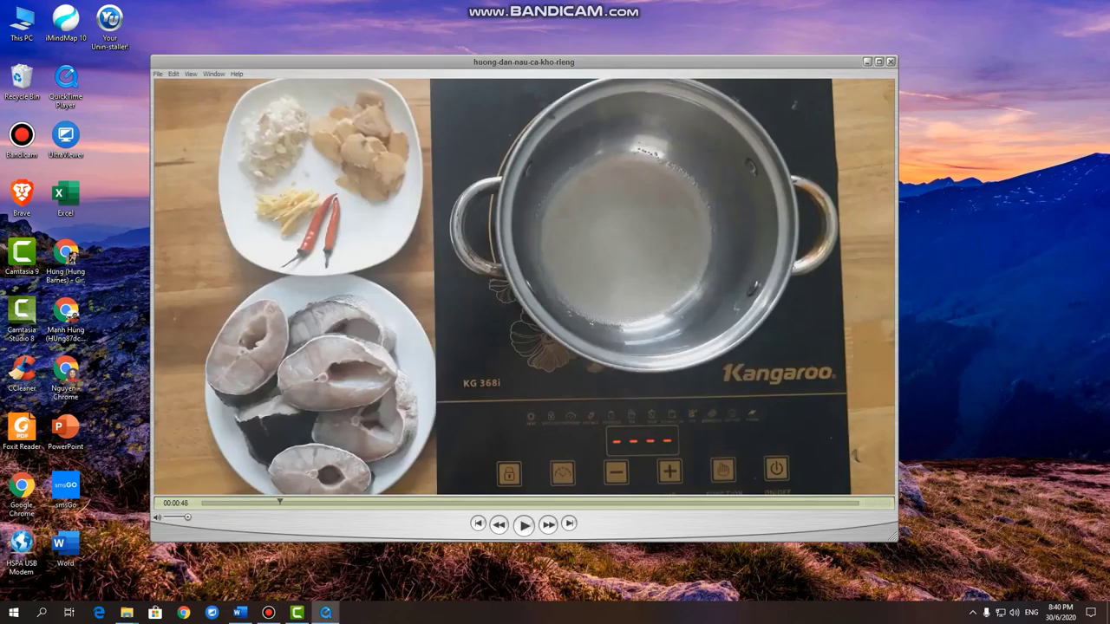
pyautogui.moveTo(280, 503); pyautogui.dragTo(715, 503)
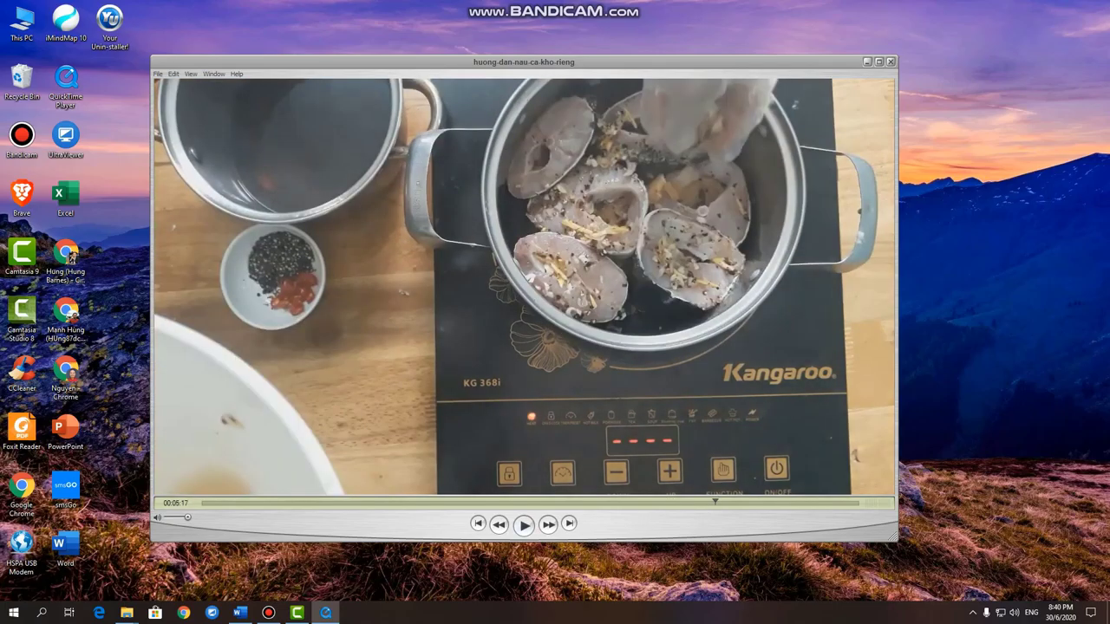
pyautogui.press('space')
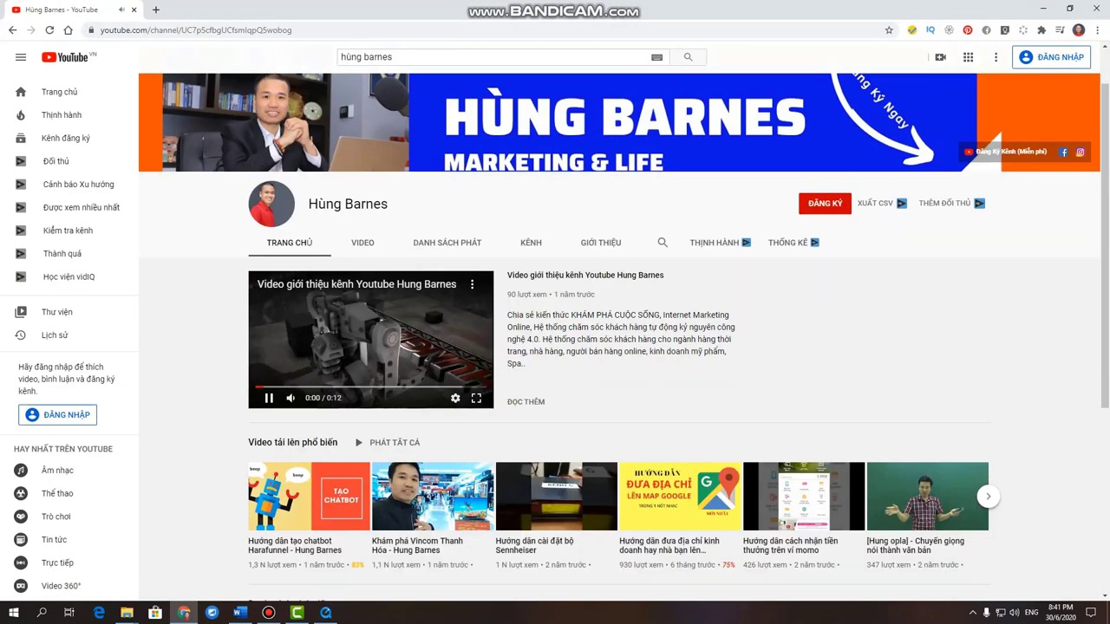
# - Pause the introduction video on the YouTube channel page open in Chrome
pyautogui.click(269, 399)
pyautogui.scroll(1, 555, 347)
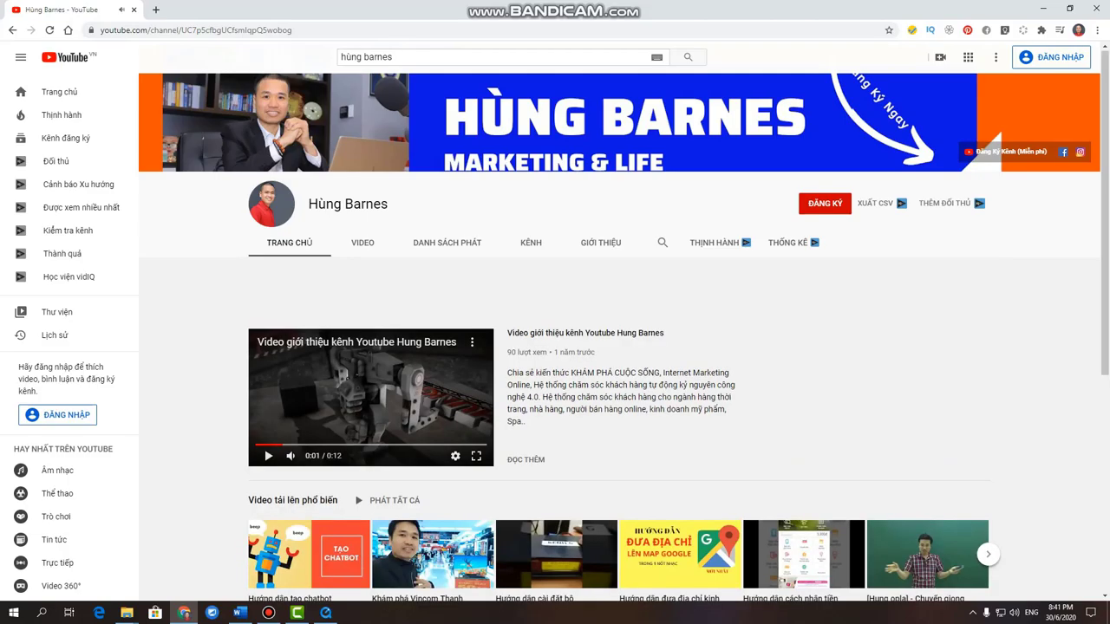